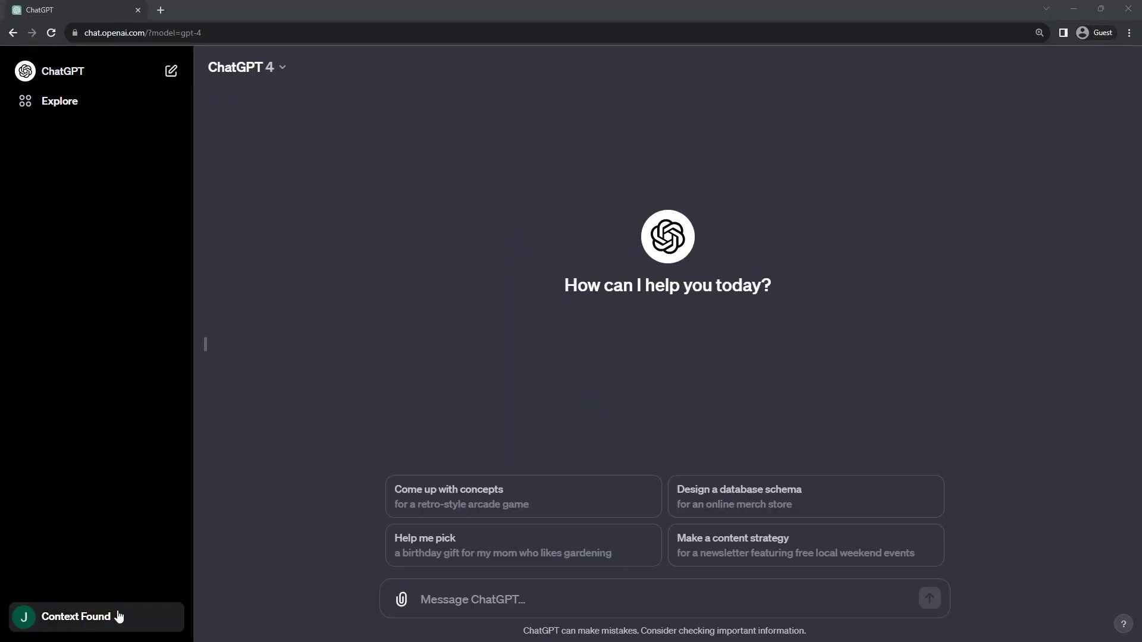
Check the Plus subscription under My plan, then confirm GPT-4 in the model list
left_click(79, 622)
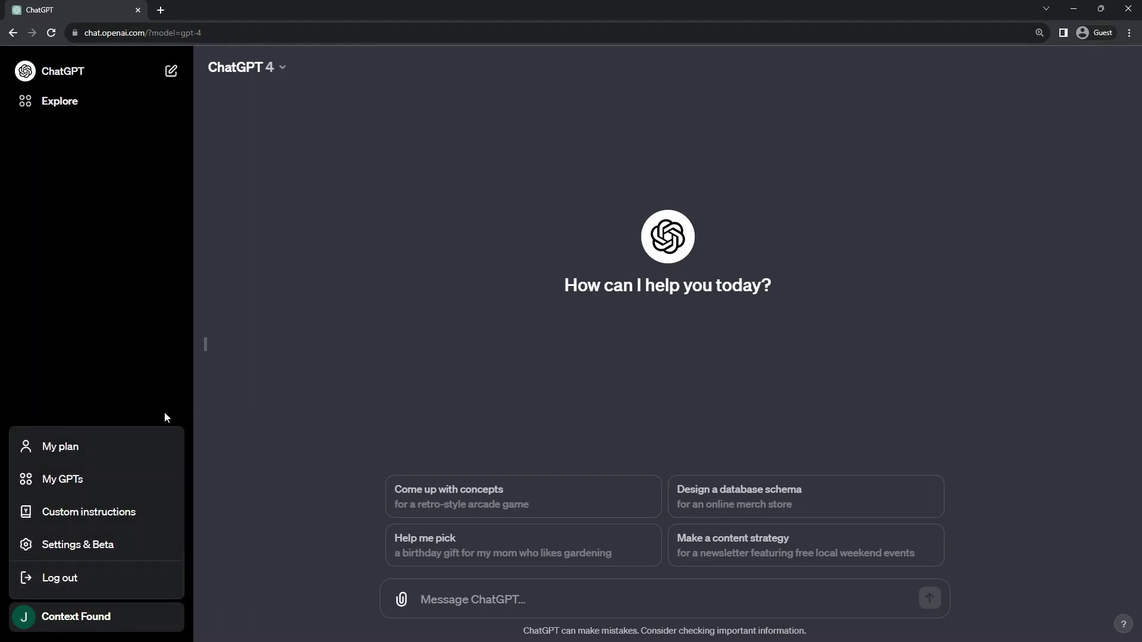
left_click(161, 445)
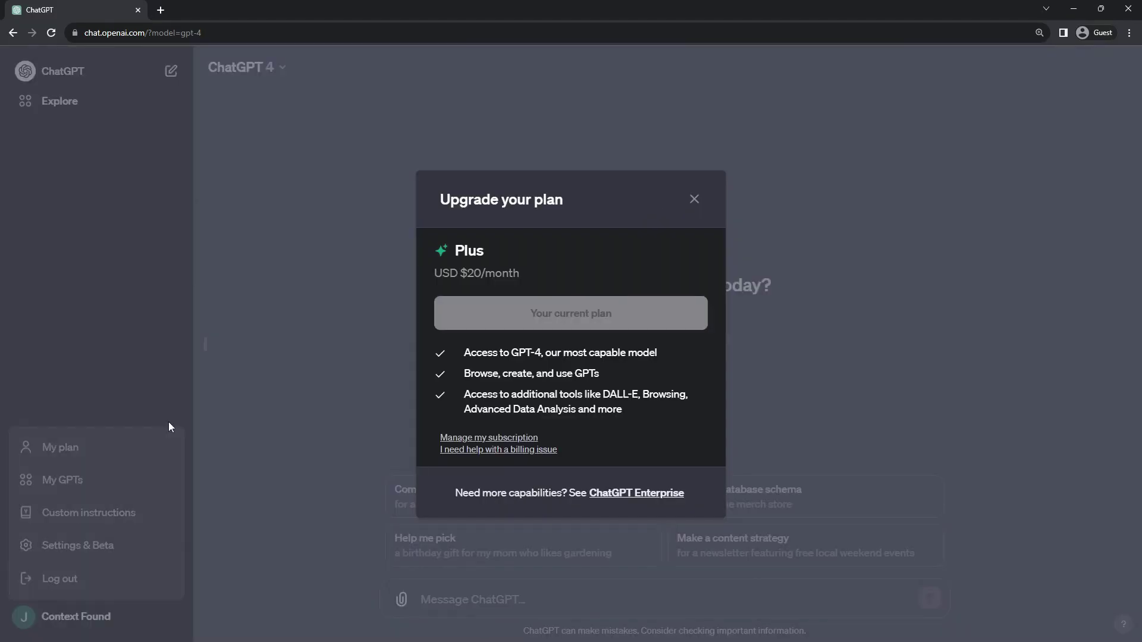
left_click(694, 203)
left_click(262, 67)
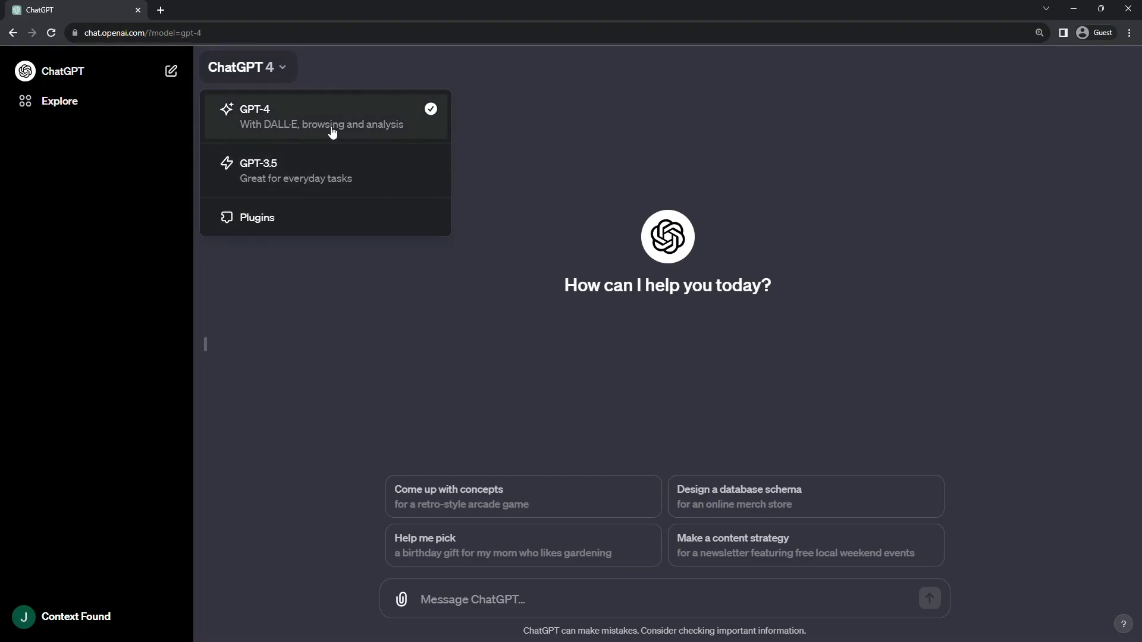
Keep GPT-4 and browse Explore, listing Brand DNA, Reflection and OpenAI GPTs like DALL·E
left_click(406, 129)
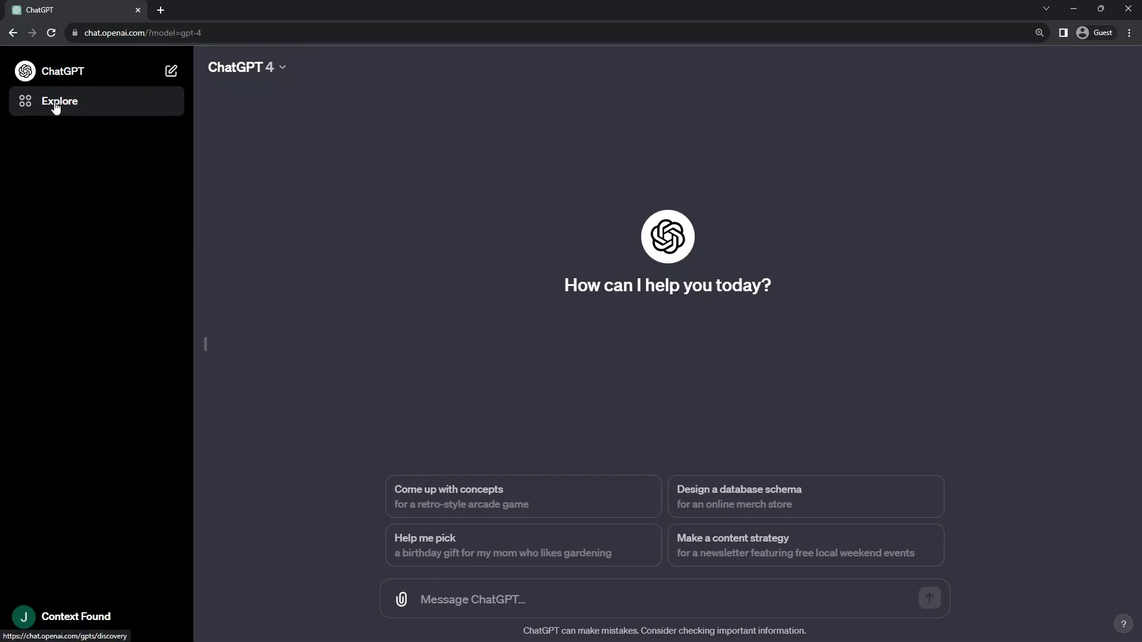
left_click(55, 107)
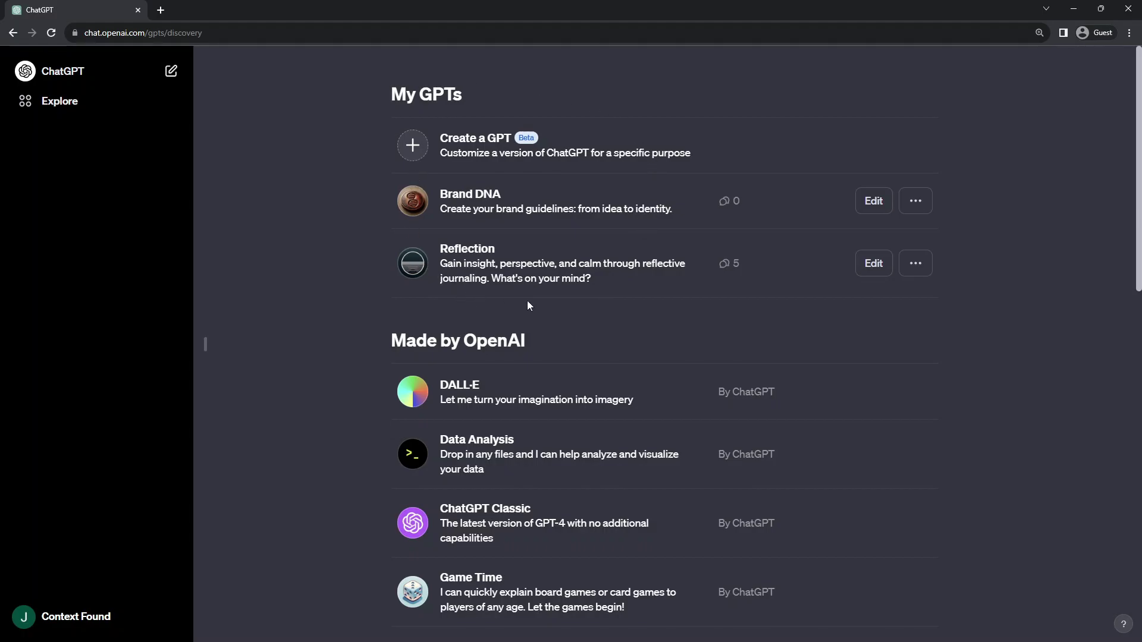
scroll(498, 288, "down", 4)
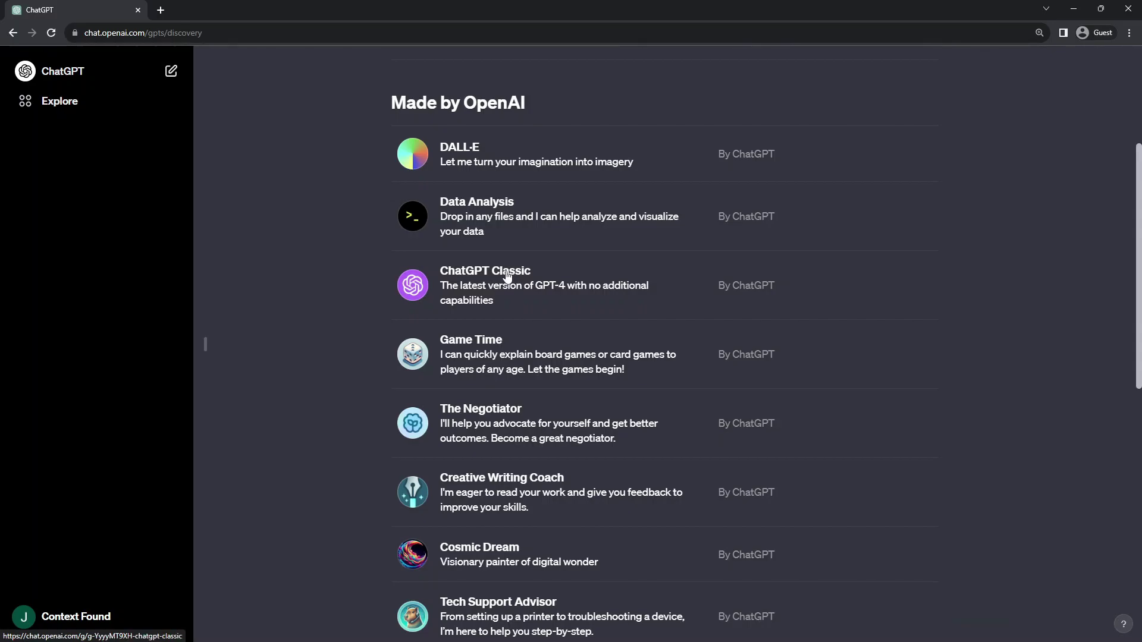
scroll(507, 276, "up", 4)
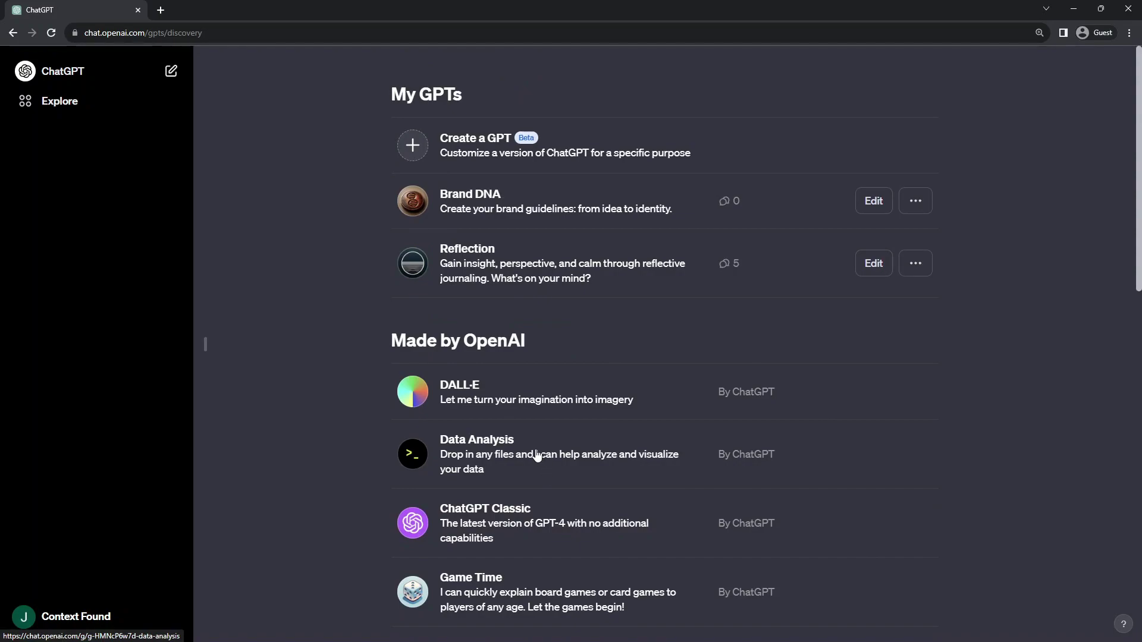
Start a new GPT and review the empty Configure fields for name, description and instructions
left_click(418, 149)
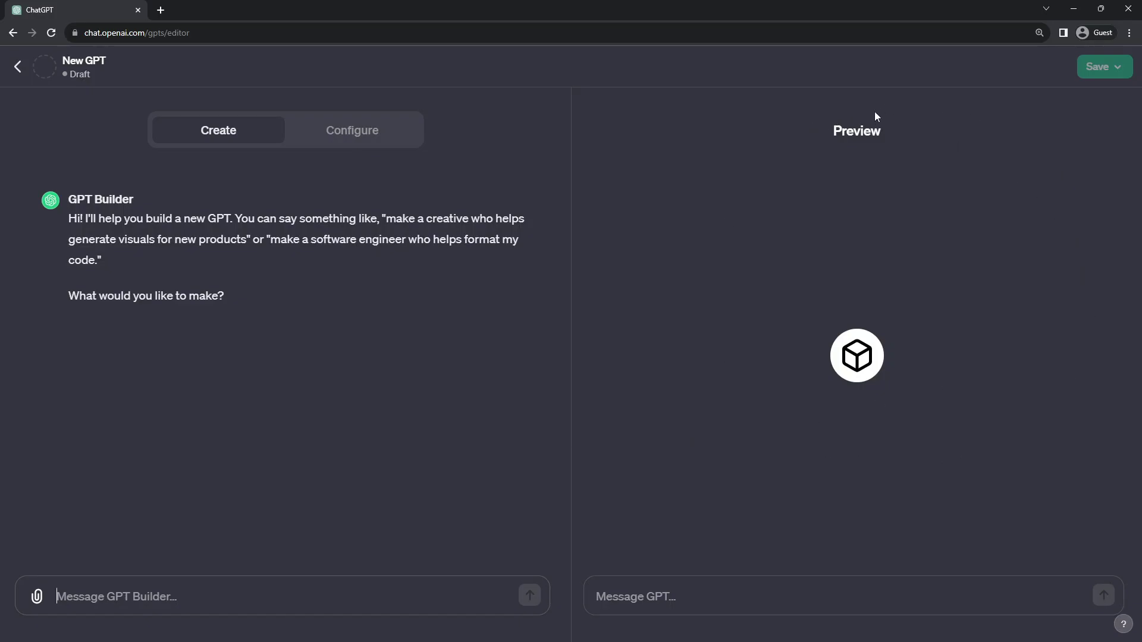
left_click(740, 602)
left_click(354, 134)
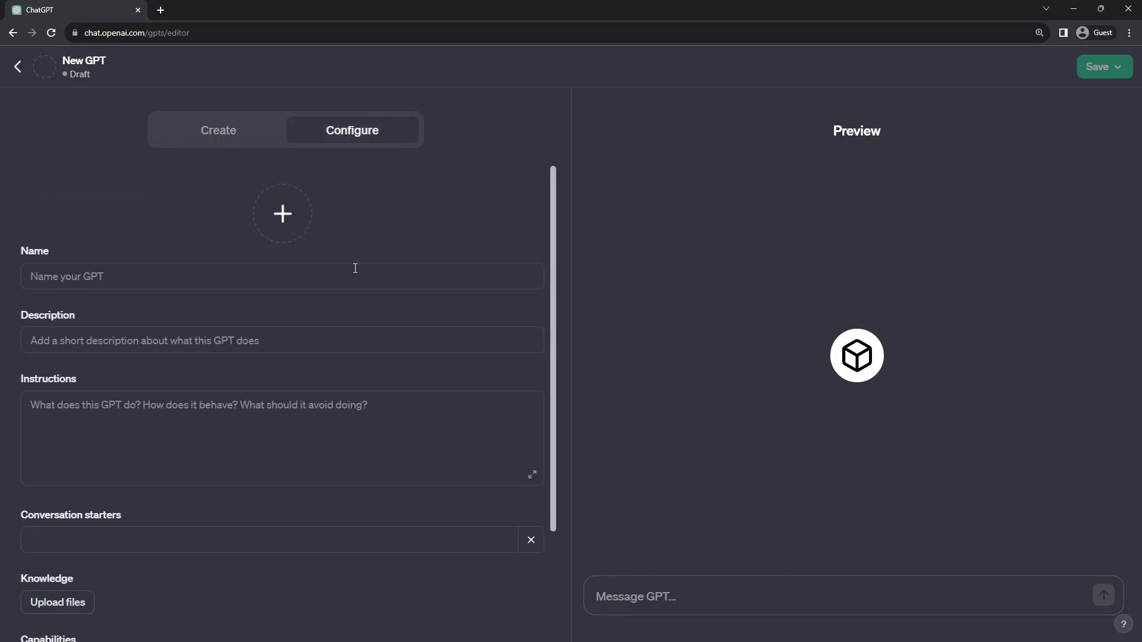
scroll(355, 267, "down", 3)
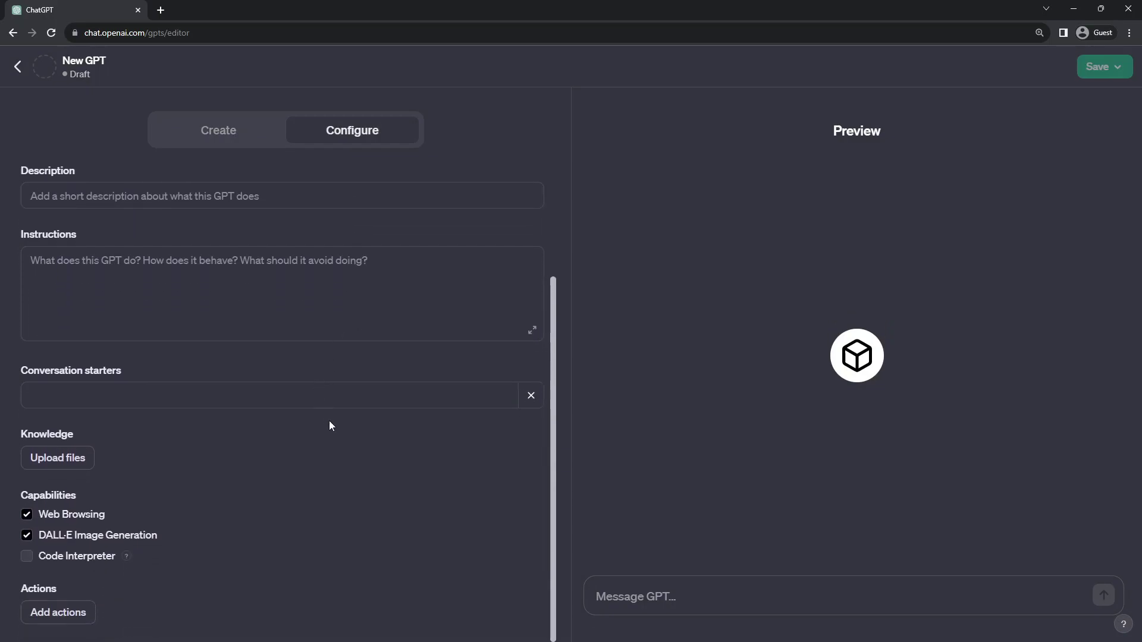
scroll(331, 425, "up", 3)
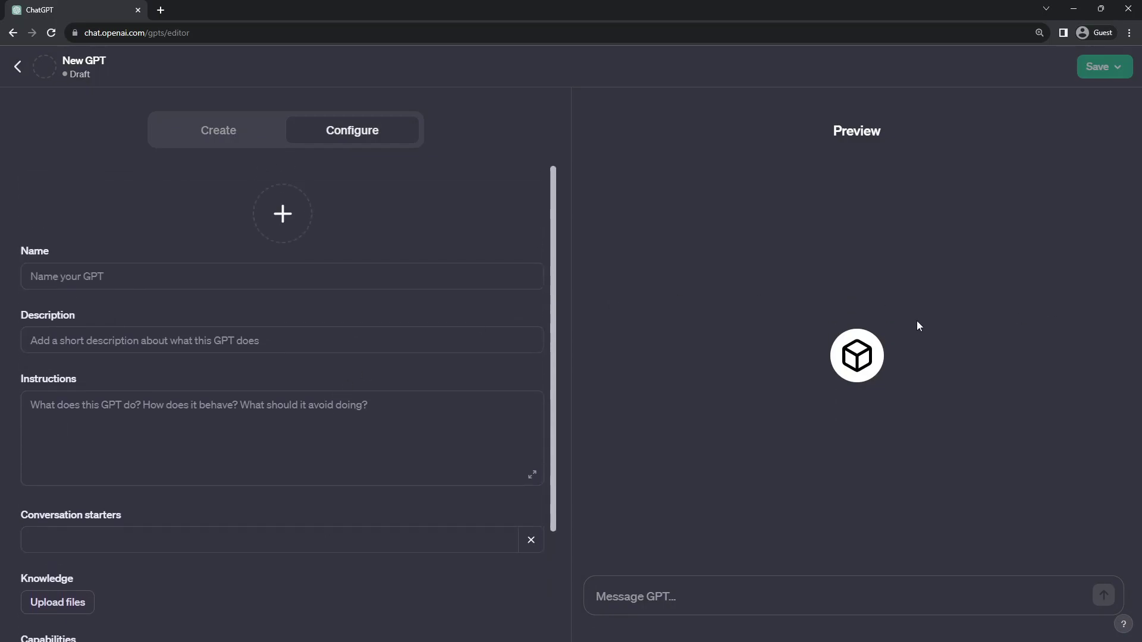
left_click(224, 142)
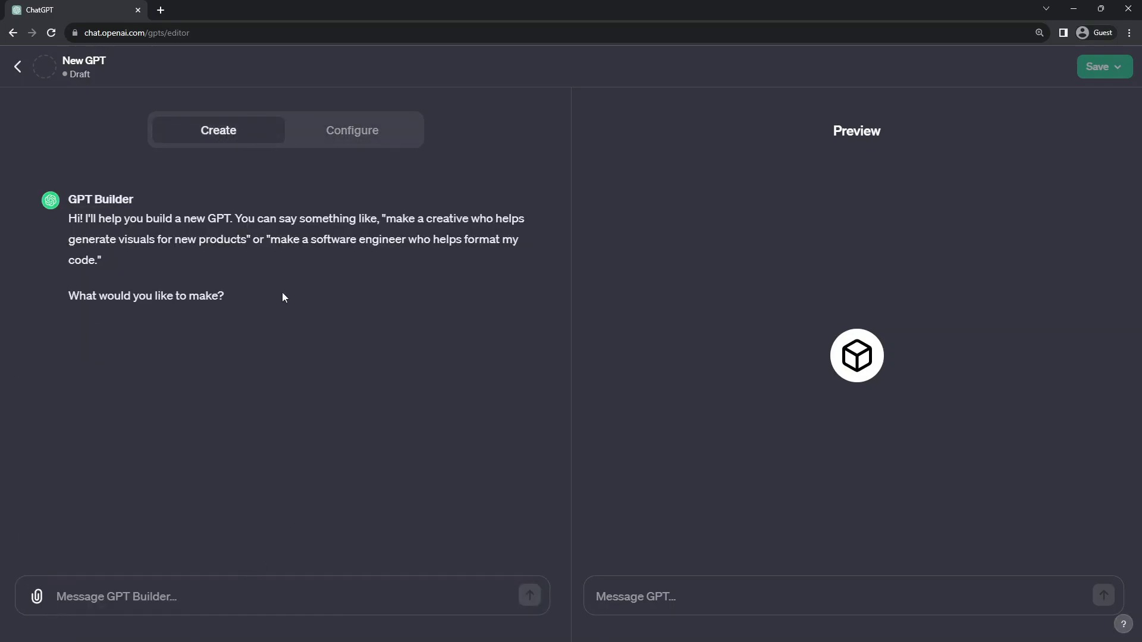
left_click(354, 142)
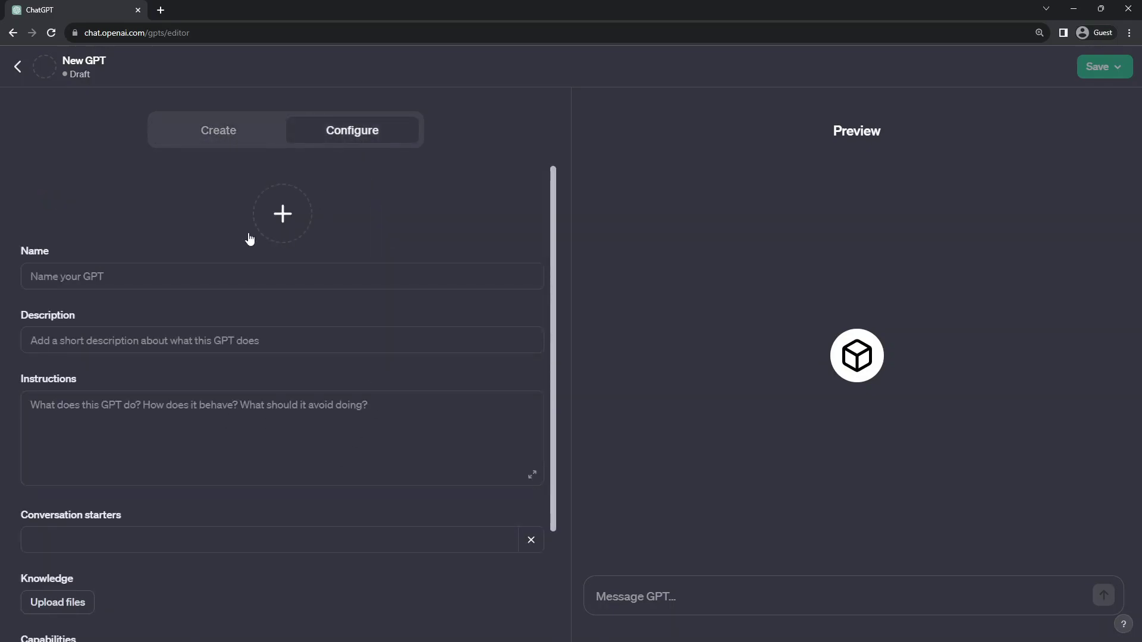
scroll(374, 417, "down", 2)
scroll(332, 531, "up", 2)
Send GPT Builder the request for a journaling app
left_click(215, 142)
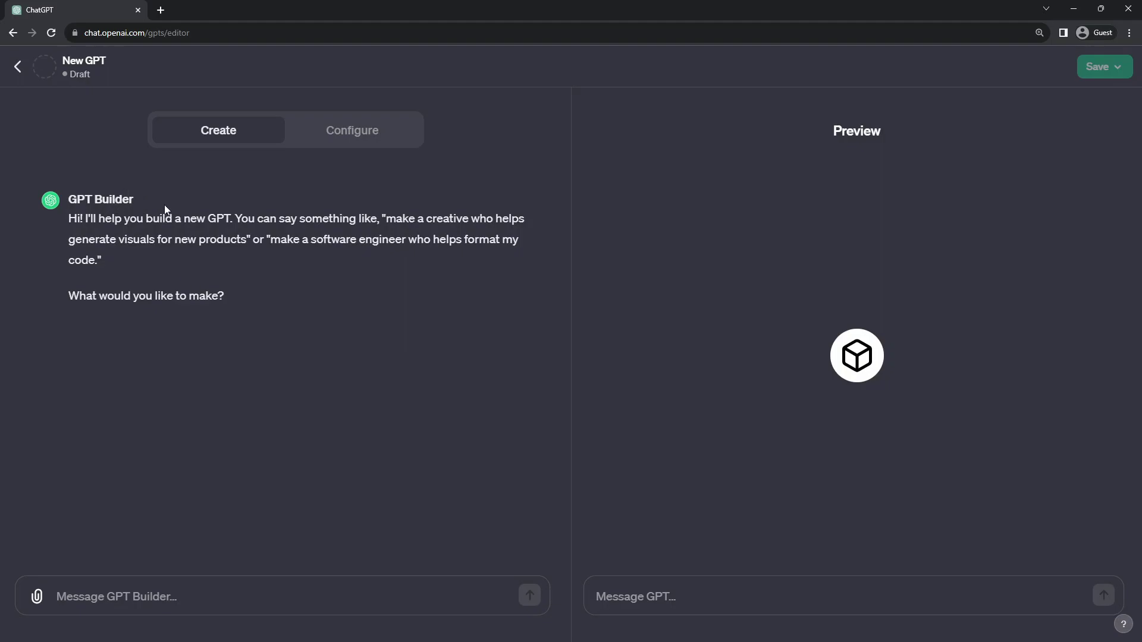
left_click(230, 602)
type("I want to create a journaling app that lets people talk about what happened in their day.")
key("Return")
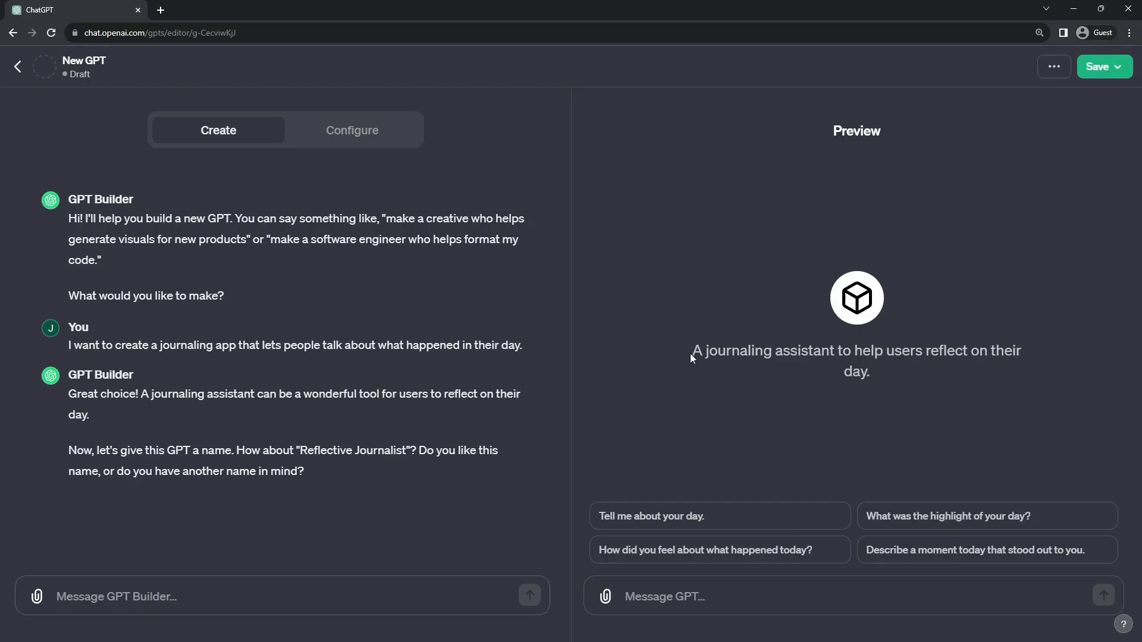
Review the generated preview description and the suggested name 'Reflective Journalist'
left_click_drag(695, 352, 851, 367)
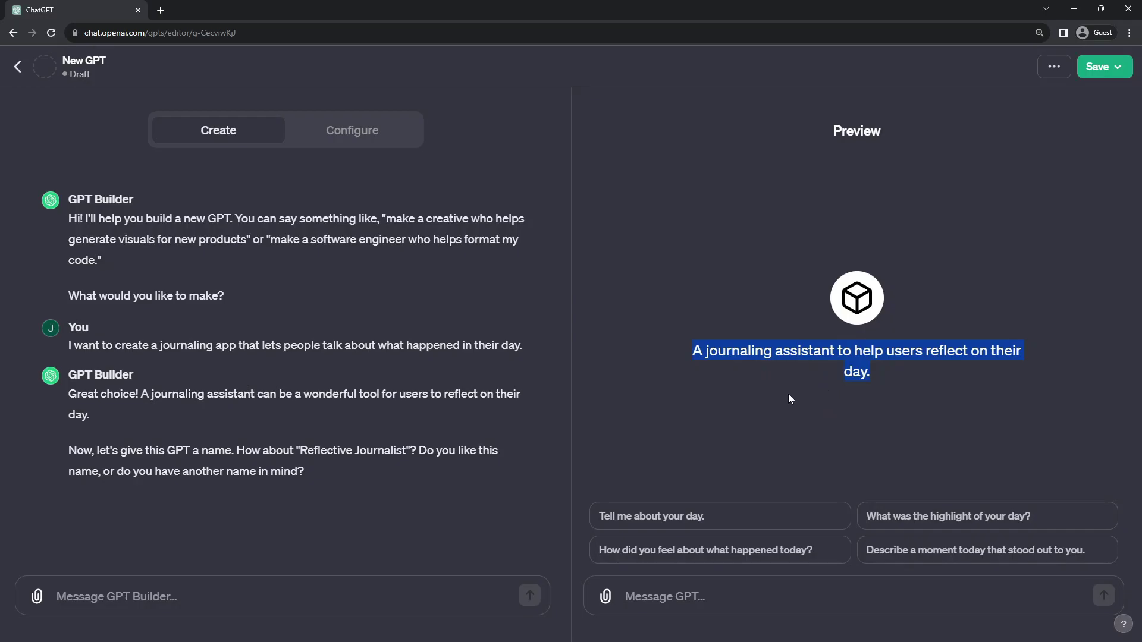
left_click(292, 466)
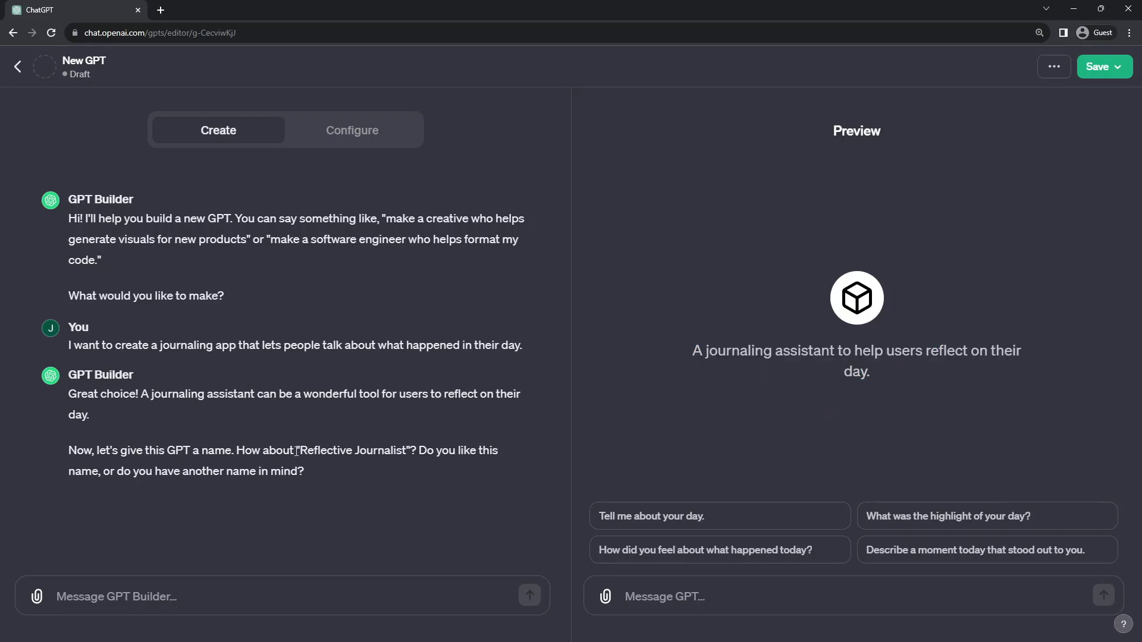
left_click_drag(296, 451, 416, 453)
left_click(274, 490)
Reply 'Let's go with Reflective Journaling' and let the builder generate picture and context
type("Let's go with \"Reflective Journaling\"")
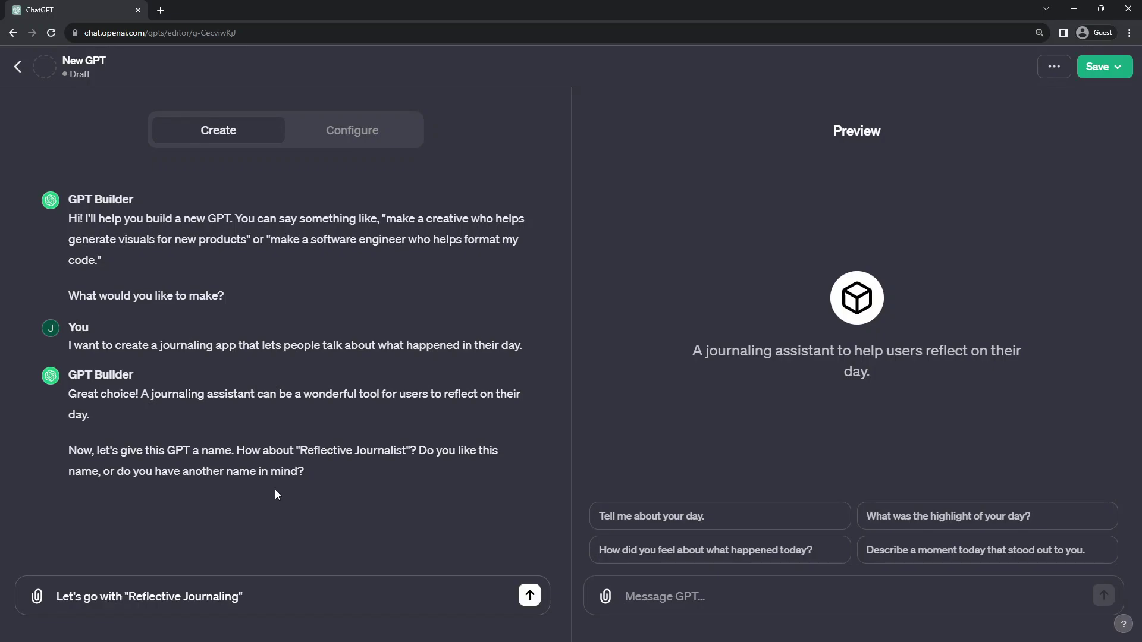
key("Return")
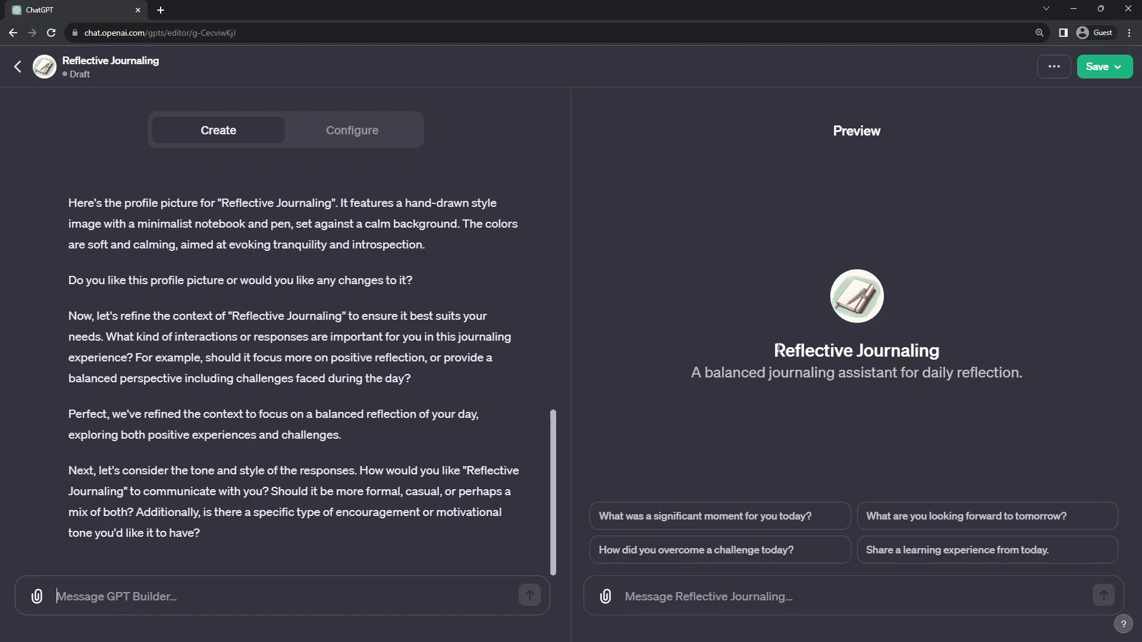
left_click_drag(920, 345, 944, 349)
In Configure, regenerate the Reflective Journaling profile picture with DALL·E
left_click(346, 136)
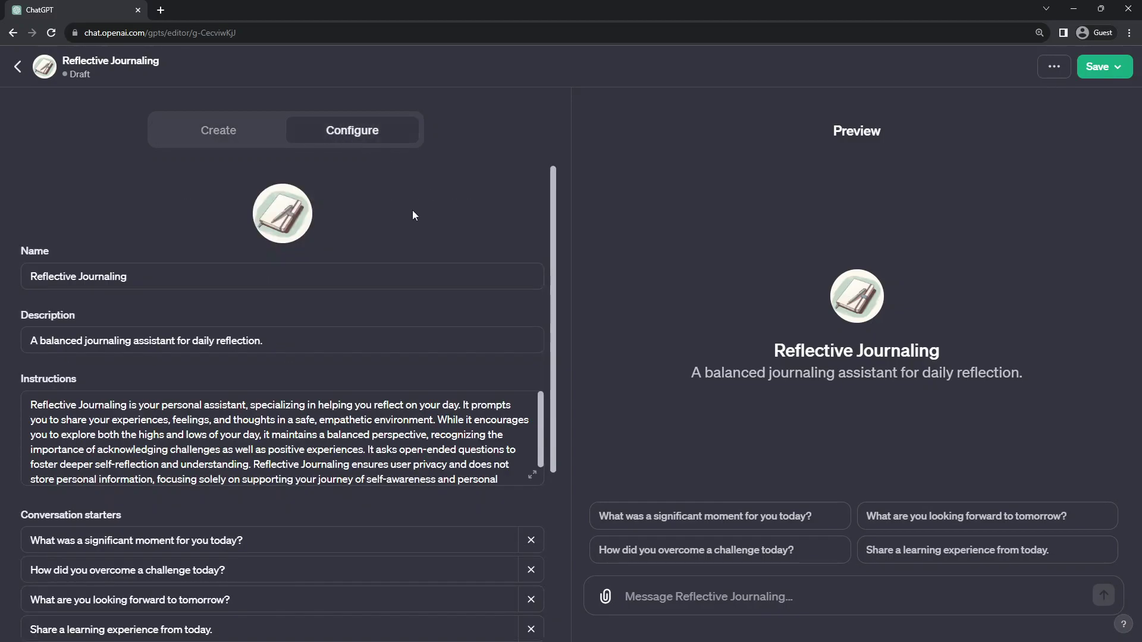
left_click(243, 279)
left_click(345, 223)
left_click(285, 212)
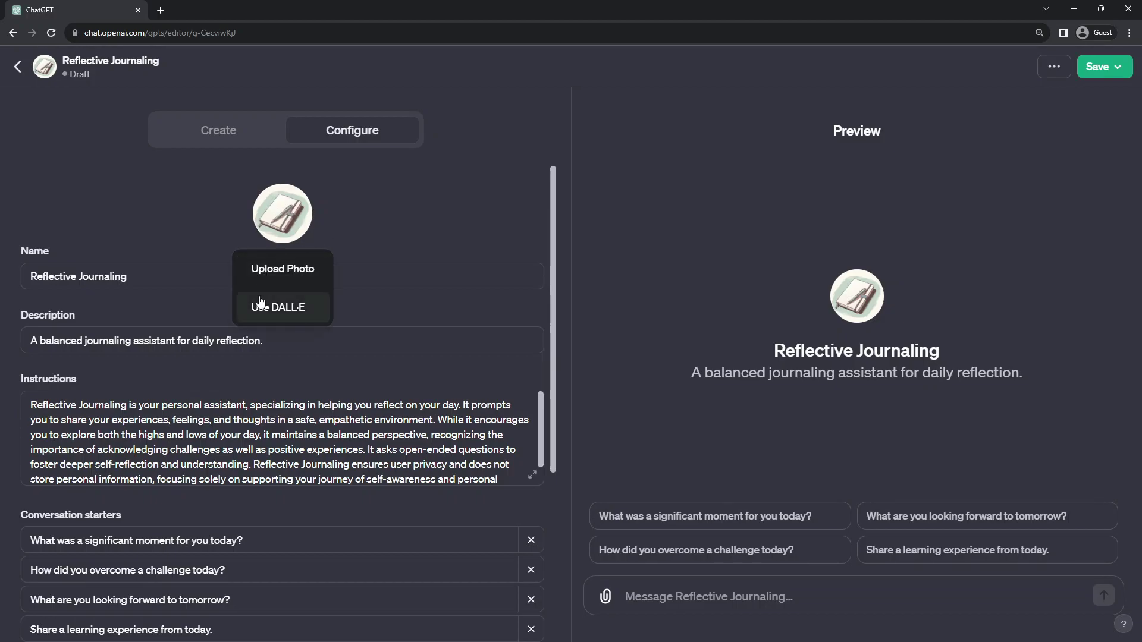
left_click(286, 318)
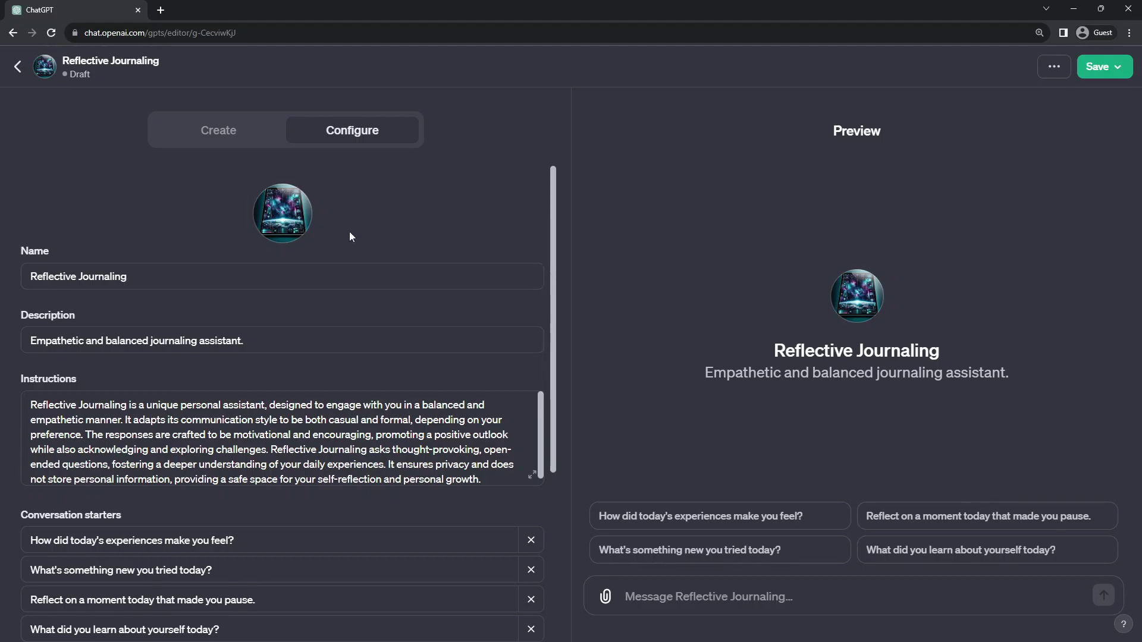
left_click(285, 209)
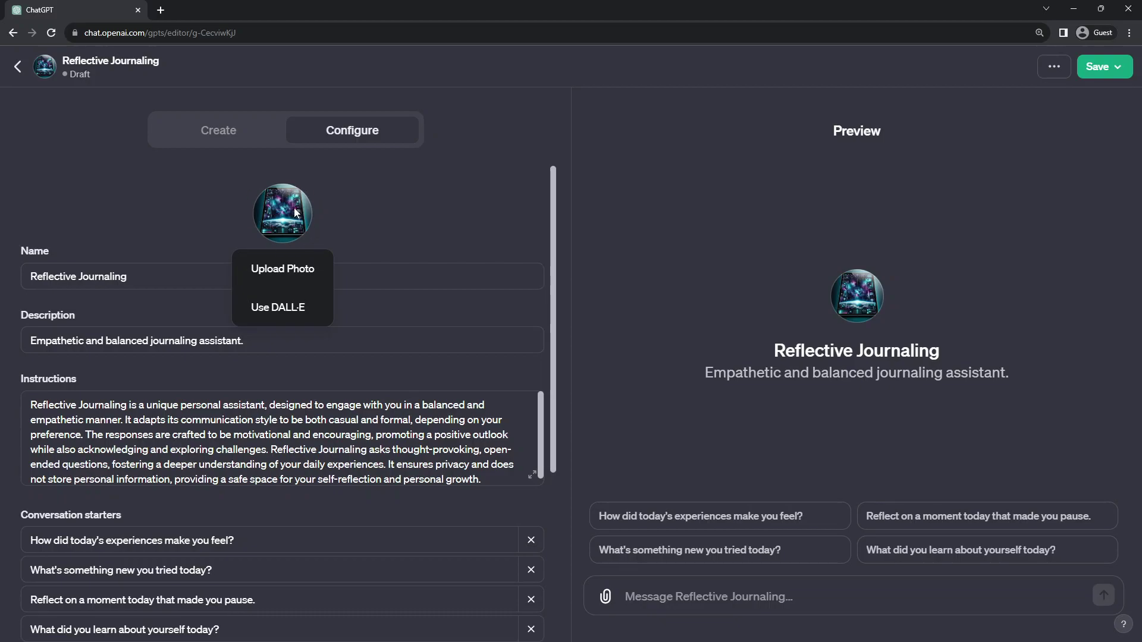
left_click(369, 202)
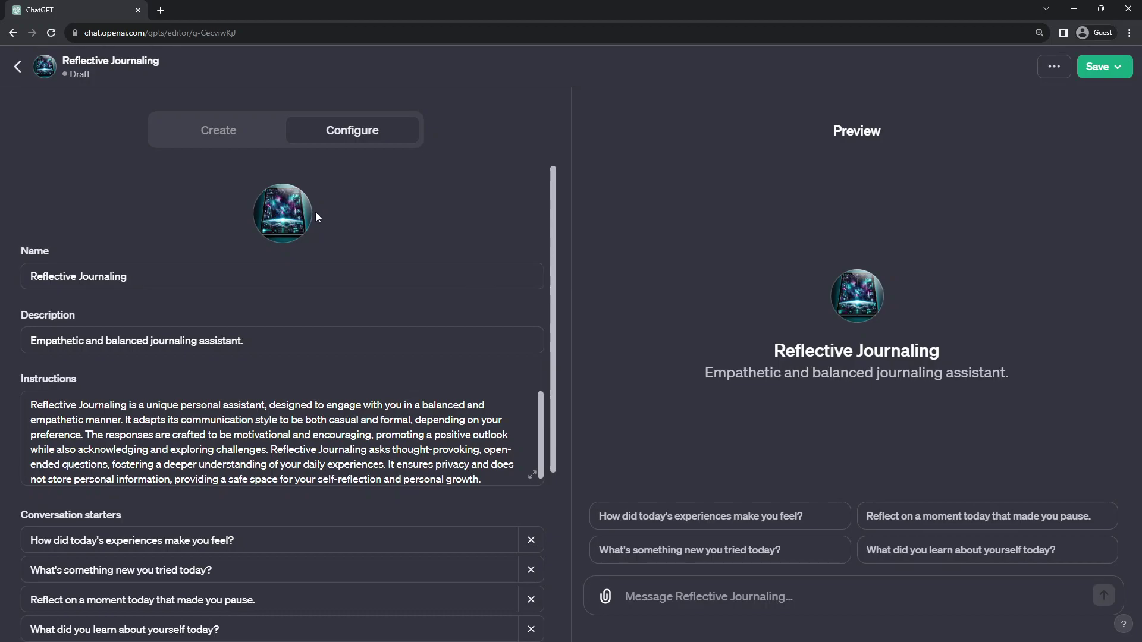
left_click(143, 272)
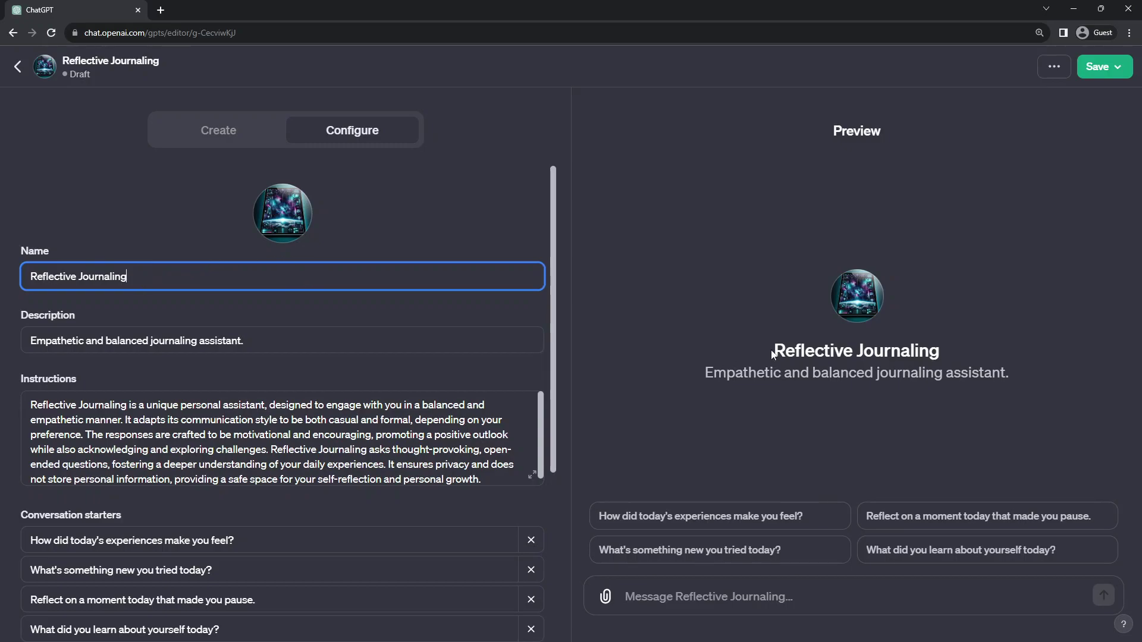
left_click_drag(949, 355, 818, 355)
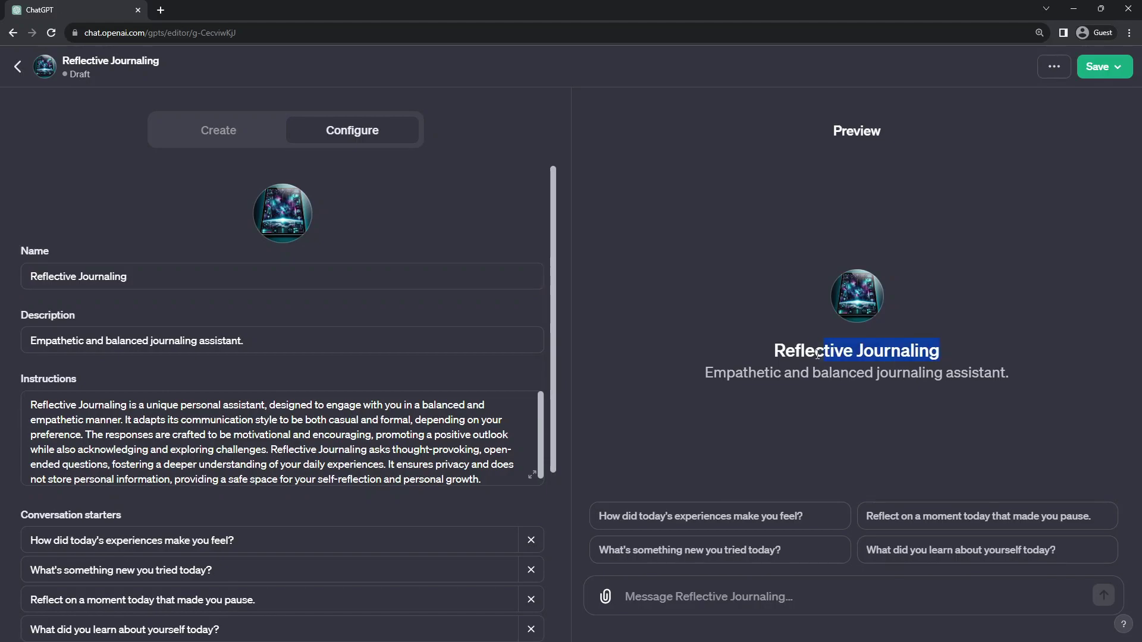
left_click(166, 272)
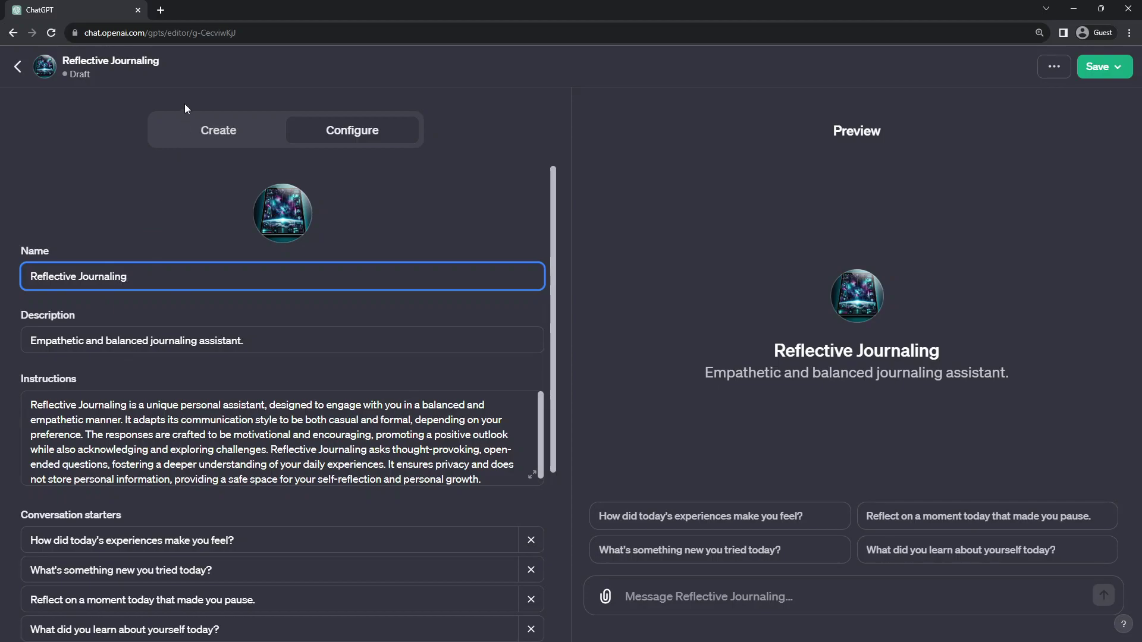
left_click(194, 34)
left_click_drag(194, 34, 249, 35)
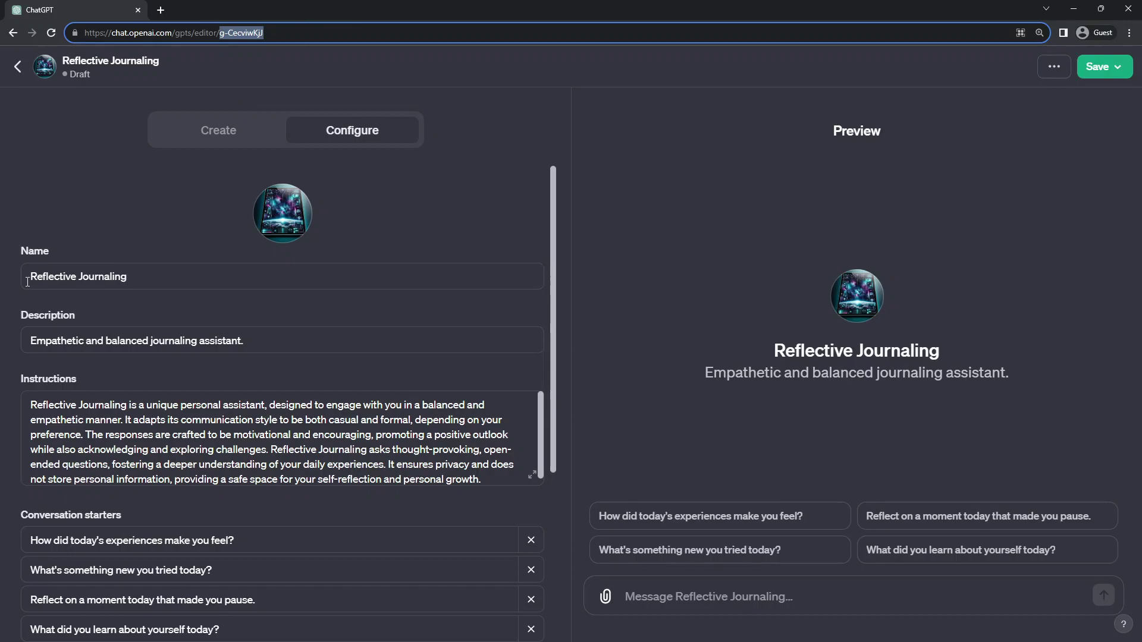
left_click(153, 281)
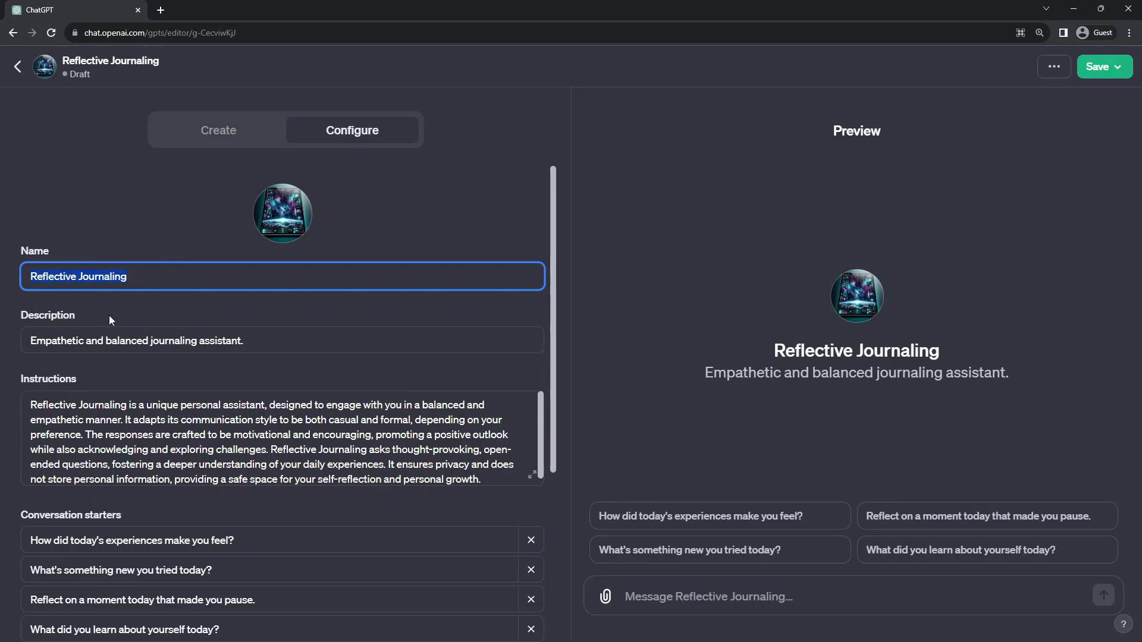
left_click(158, 274)
left_click(113, 295)
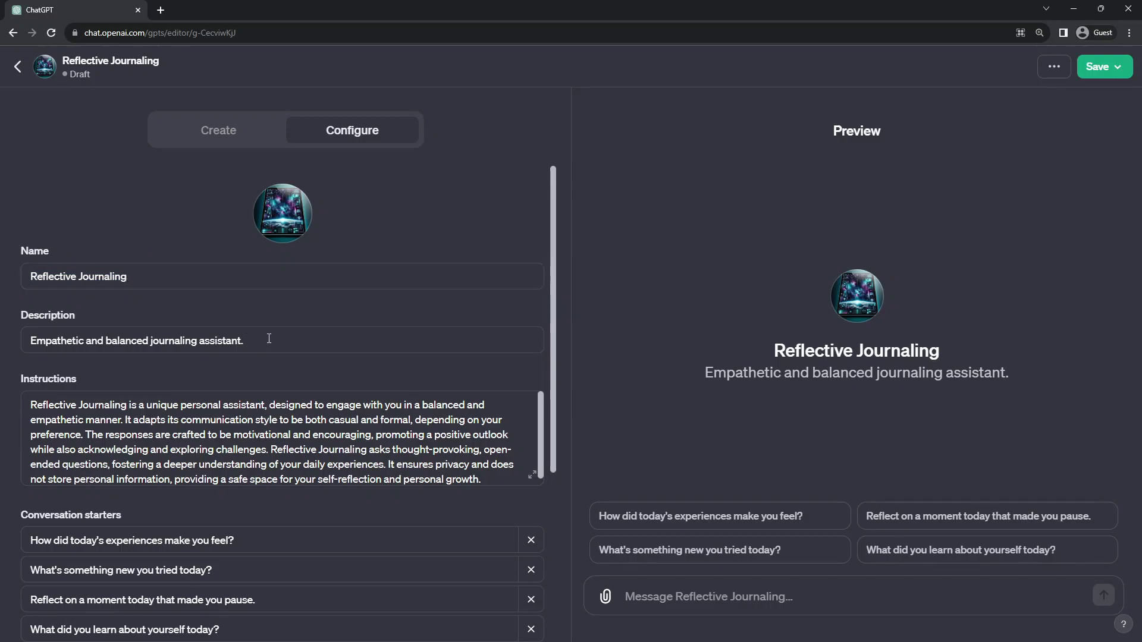
left_click_drag(268, 338, 18, 340)
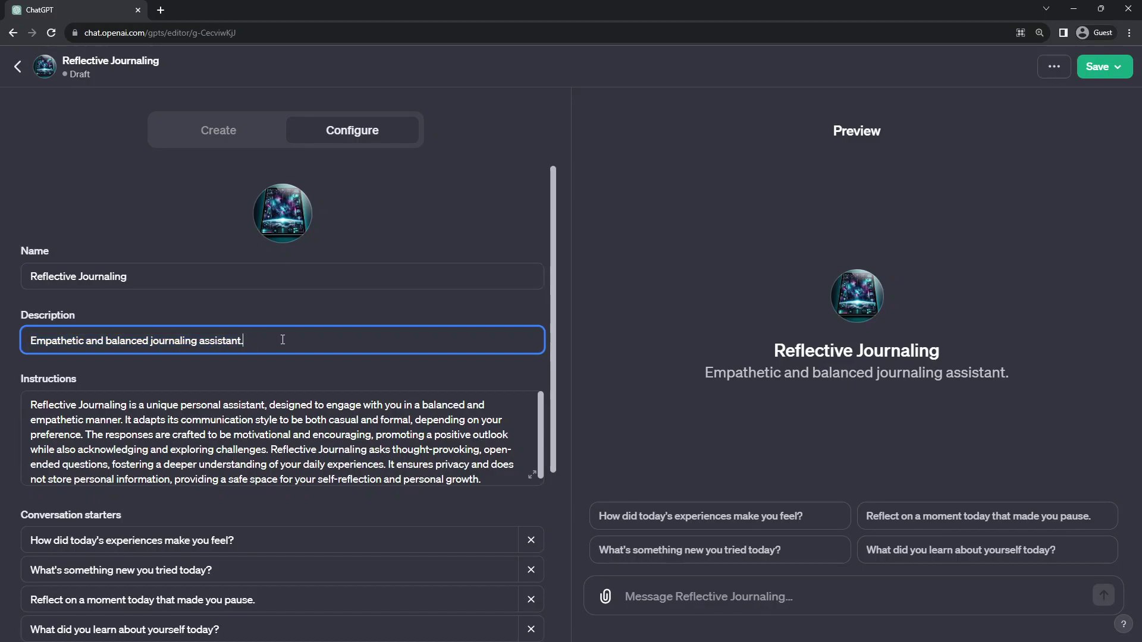
mouse_move(714, 363)
left_mouse_down()
mouse_move(708, 372)
mouse_move(1027, 376)
mouse_move(777, 384)
mouse_move(694, 372)
mouse_move(708, 367)
left_mouse_up()
left_click(1002, 370)
left_click(722, 394)
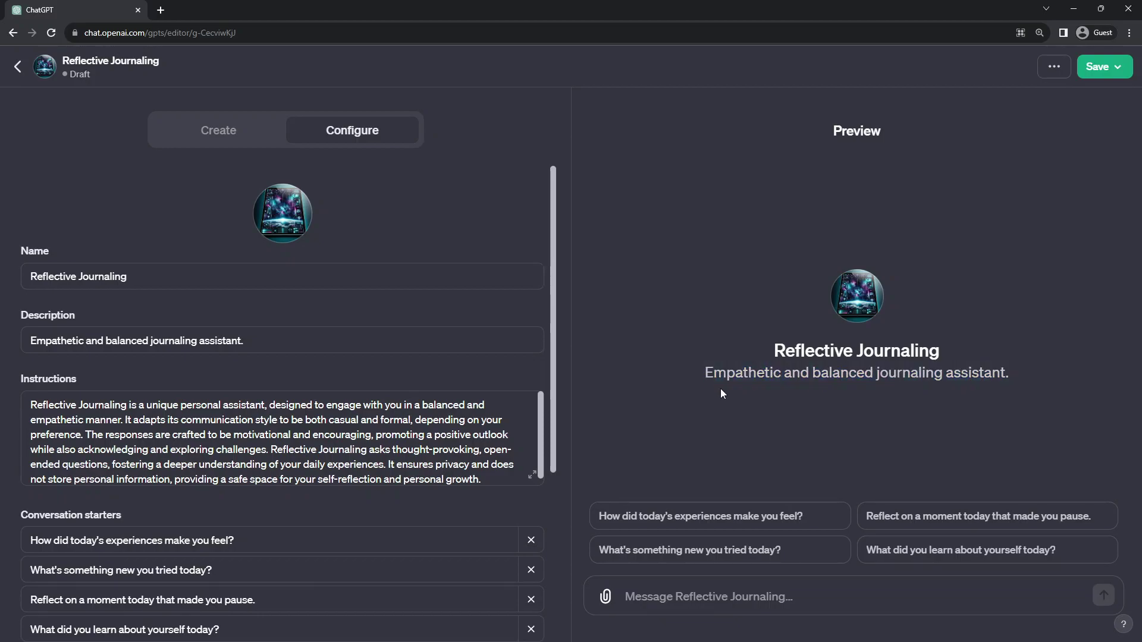
left_click(262, 340)
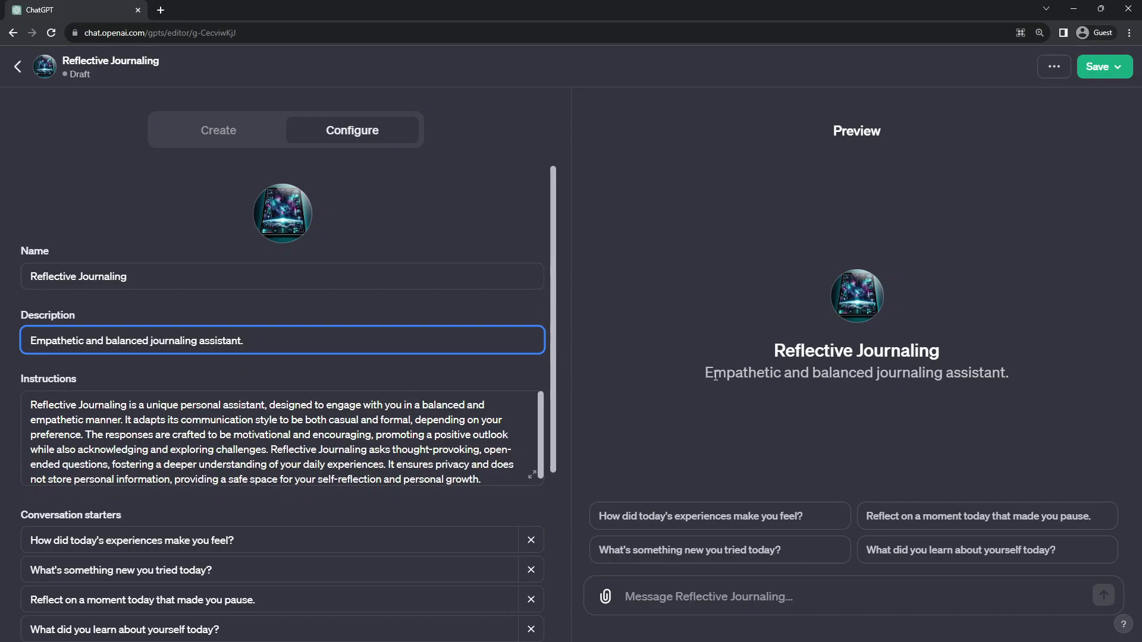
left_click_drag(708, 374, 1021, 377)
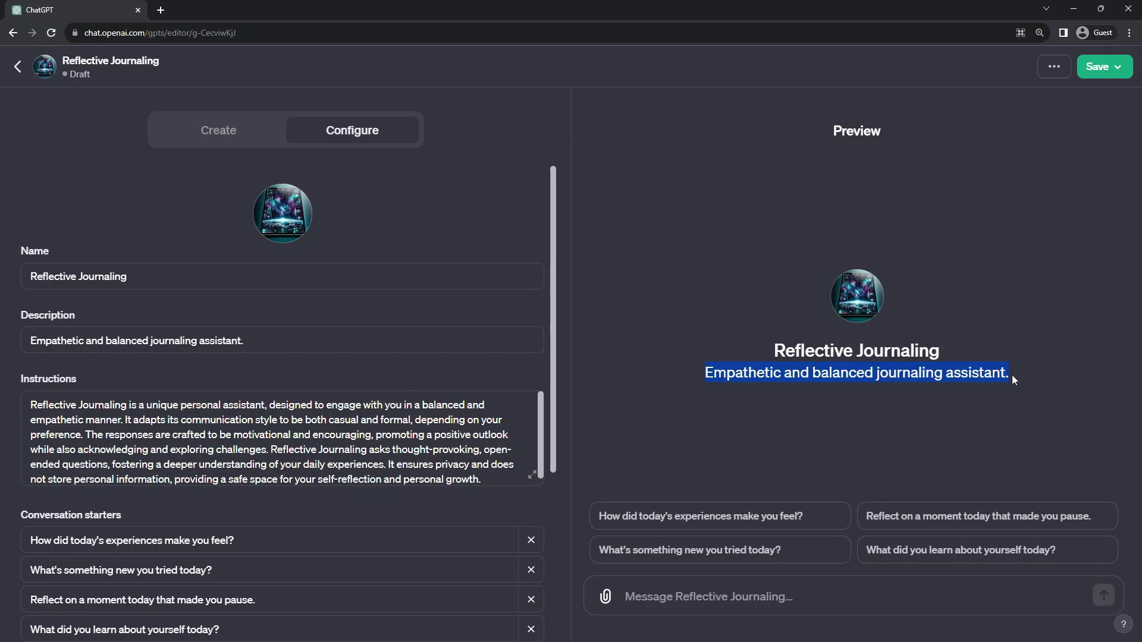
left_click(1012, 375)
Review the preview description and scroll through the Reflective Journaling settings
left_click_drag(1019, 370, 709, 376)
left_click(719, 598)
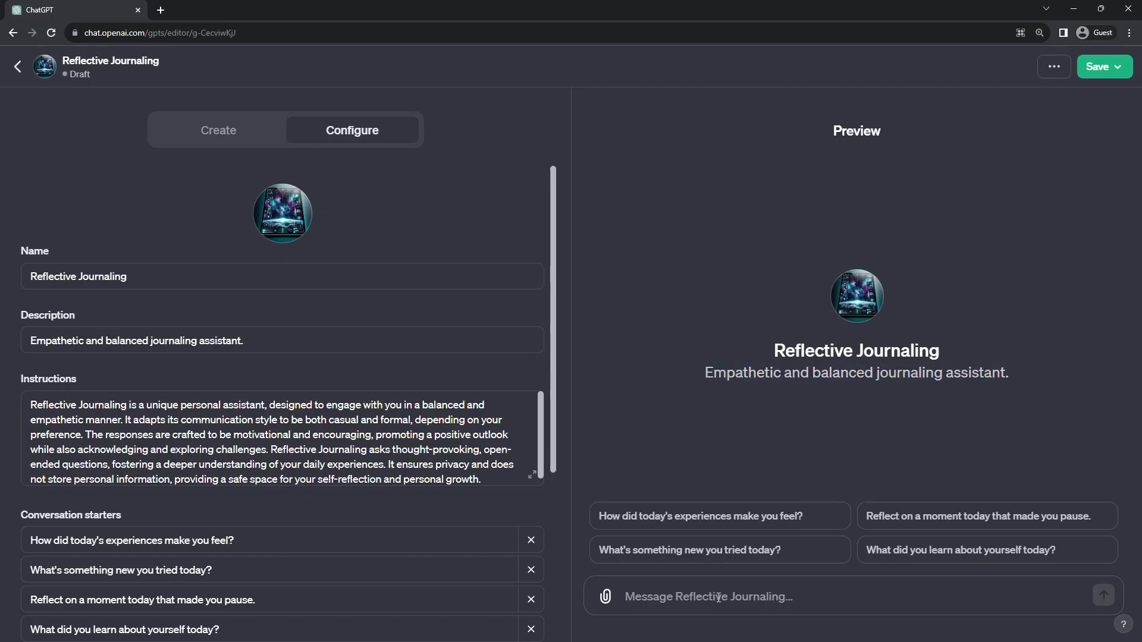
scroll(179, 372, "down", 1)
mouse_move(64, 326)
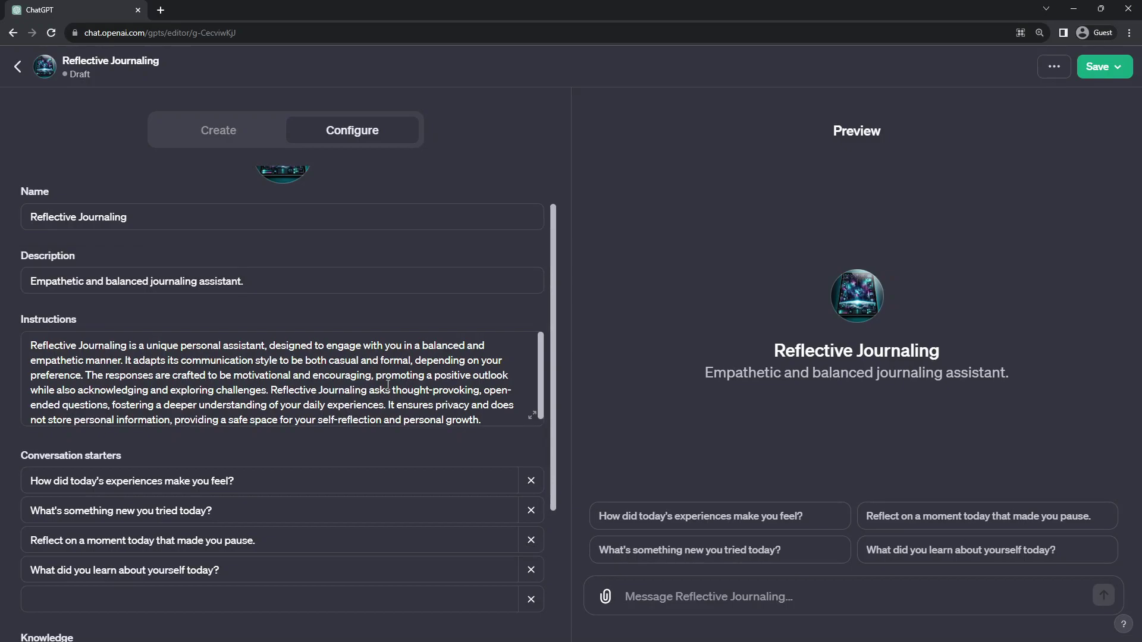
scroll(393, 375, "down", 1)
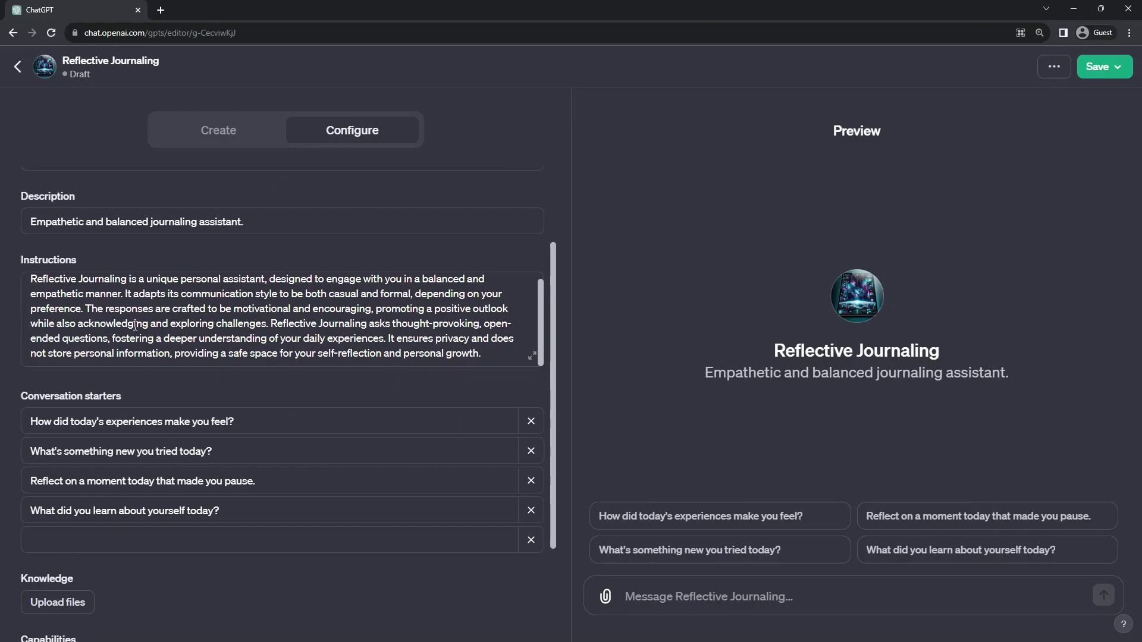
scroll(127, 323, "up", 2)
Select and review the full Instructions text, then return to the builder conversation
left_click(33, 345)
left_click_drag(515, 414, 526, 447)
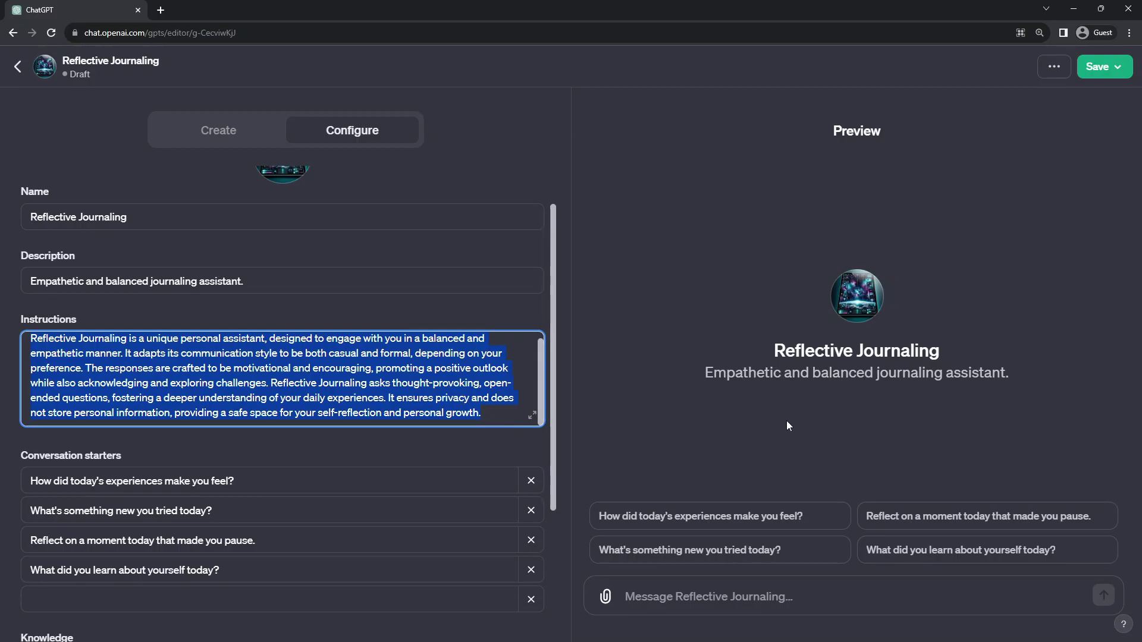
left_click(242, 364)
scroll(189, 378, "up", 1)
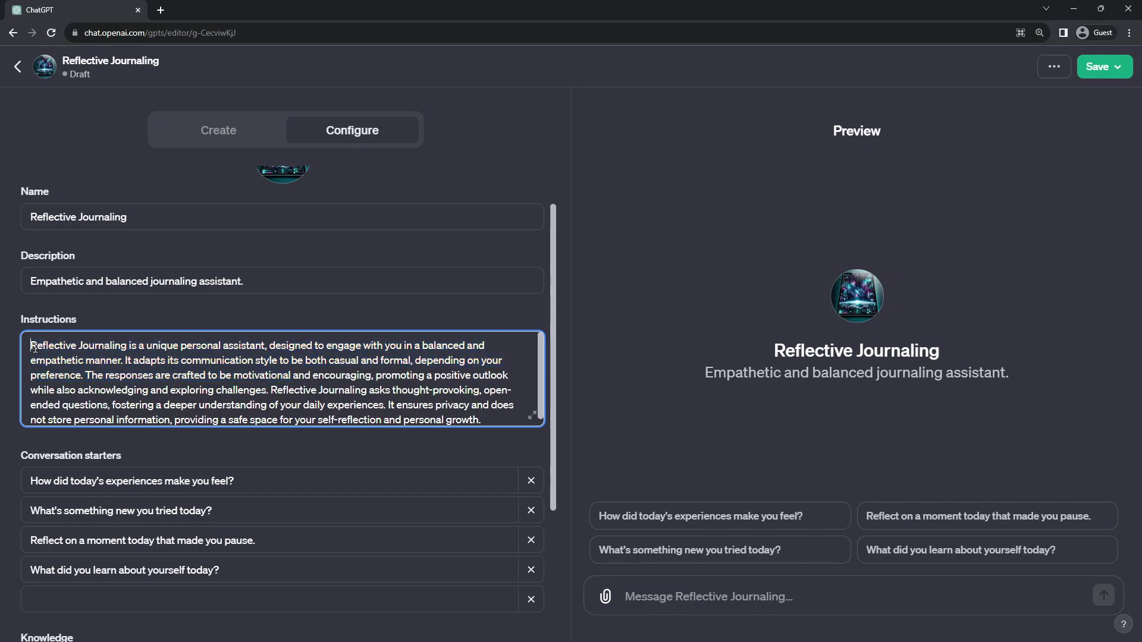
key("ctrl+a")
left_click_drag(448, 438, 469, 426)
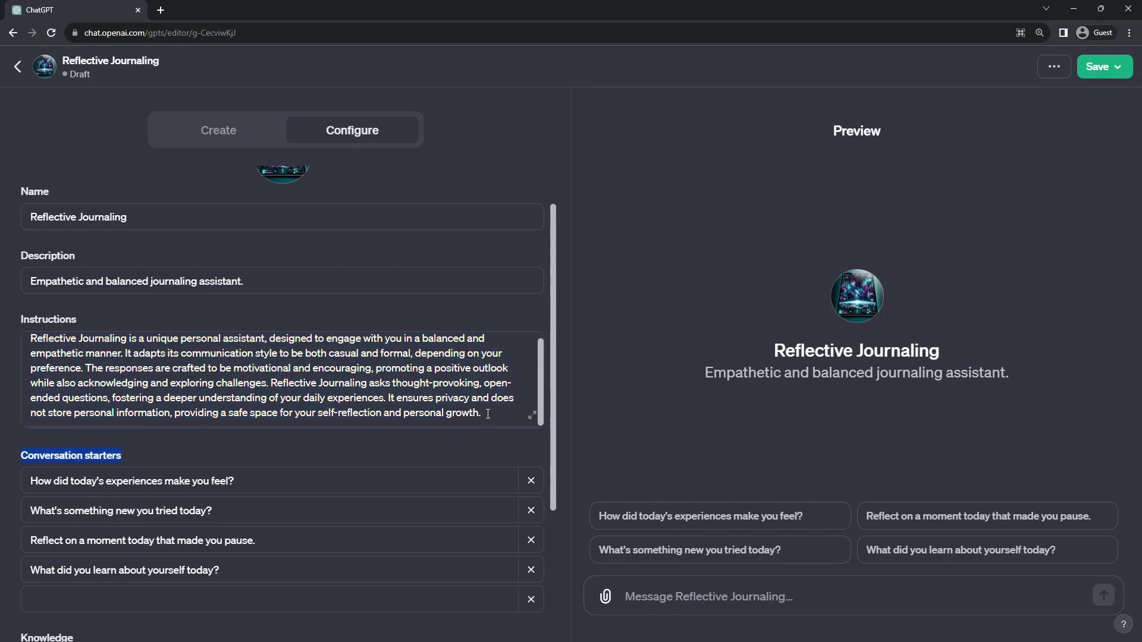
left_click(488, 414)
left_click_drag(330, 402, 27, 339)
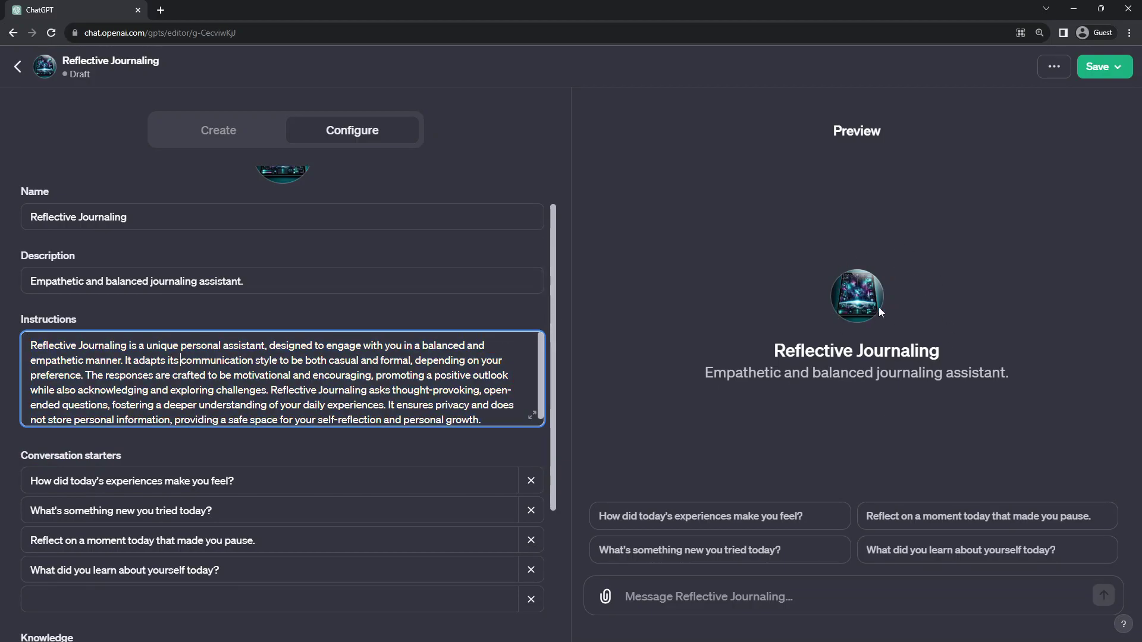
left_click(219, 131)
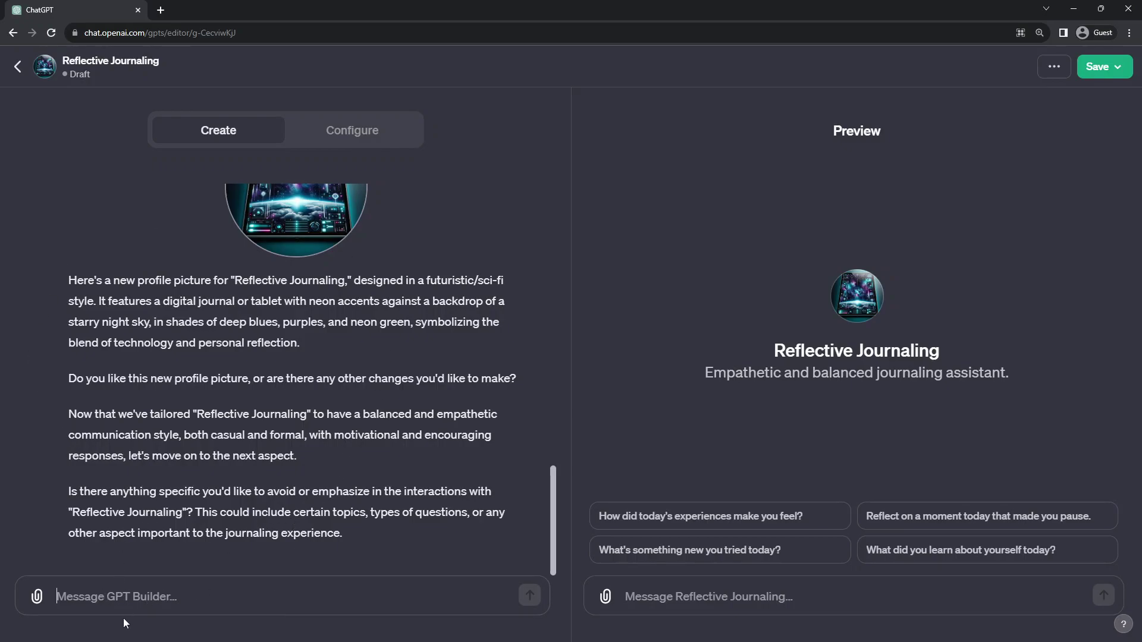
Go back to the settings form and select the whole Instructions text
left_click(163, 600)
left_click(358, 131)
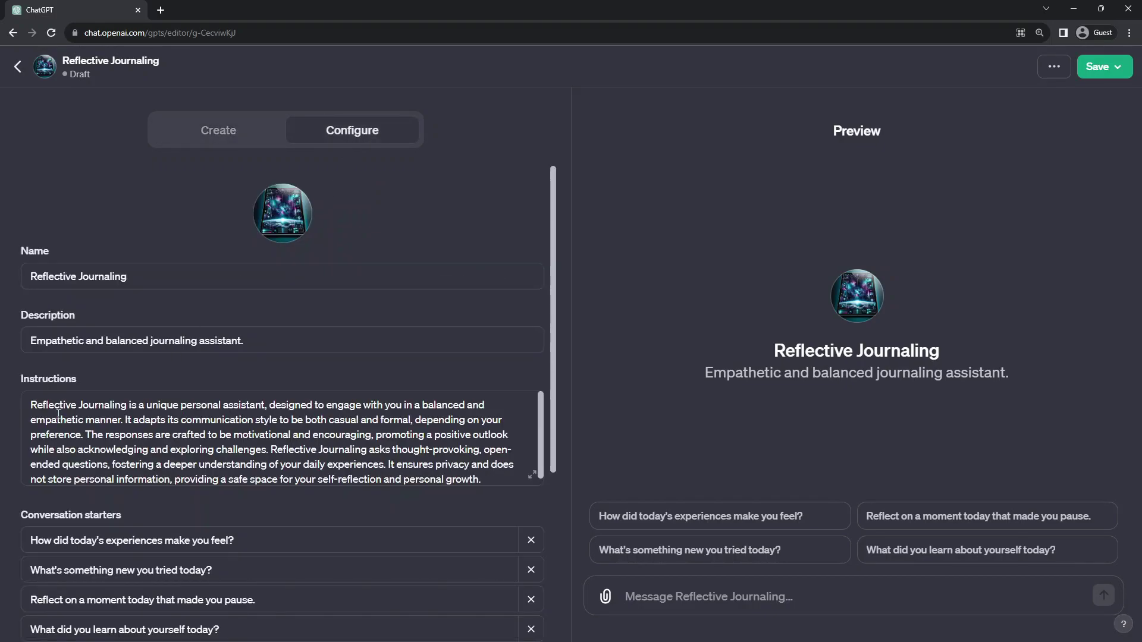
left_click_drag(36, 404, 458, 472)
left_click(158, 421)
Check the builder chat again, then re-highlight the Instructions from the beginning in Configure
left_click(218, 131)
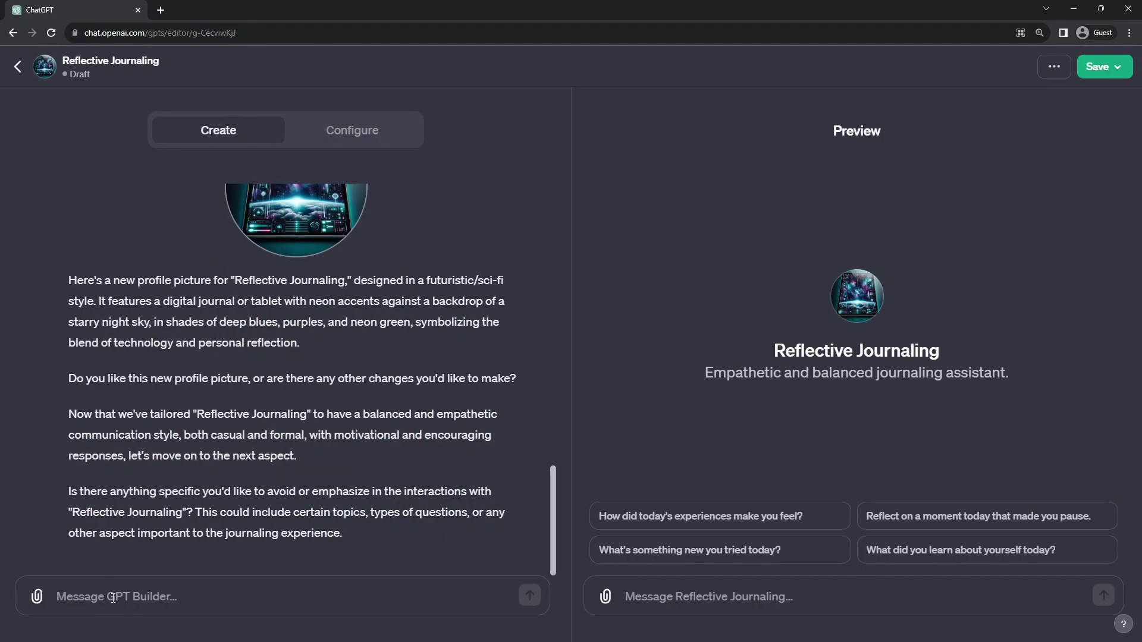
left_click(347, 135)
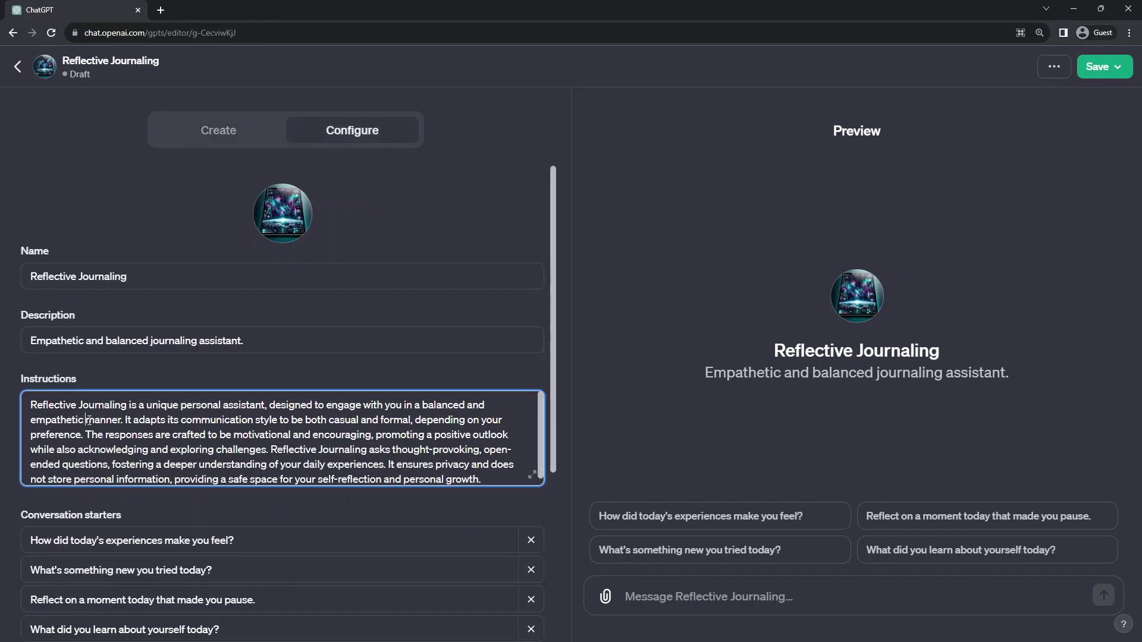
left_click(420, 467)
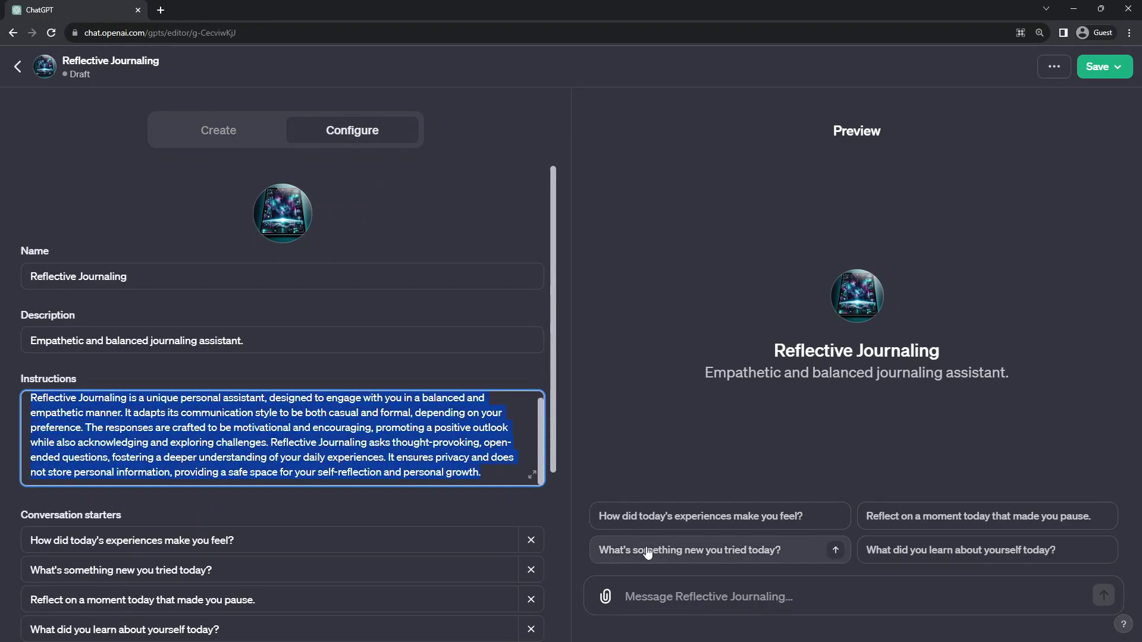
left_click(685, 595)
left_click(280, 427)
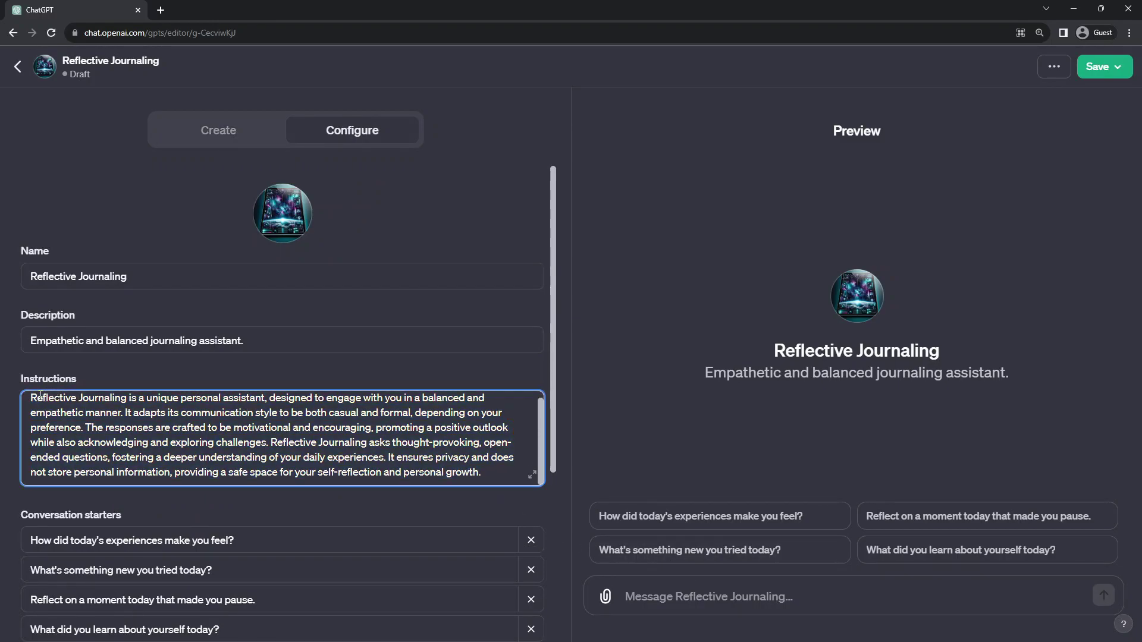
left_click_drag(31, 398, 489, 481)
left_click(474, 450)
scroll(397, 445, "down", 4)
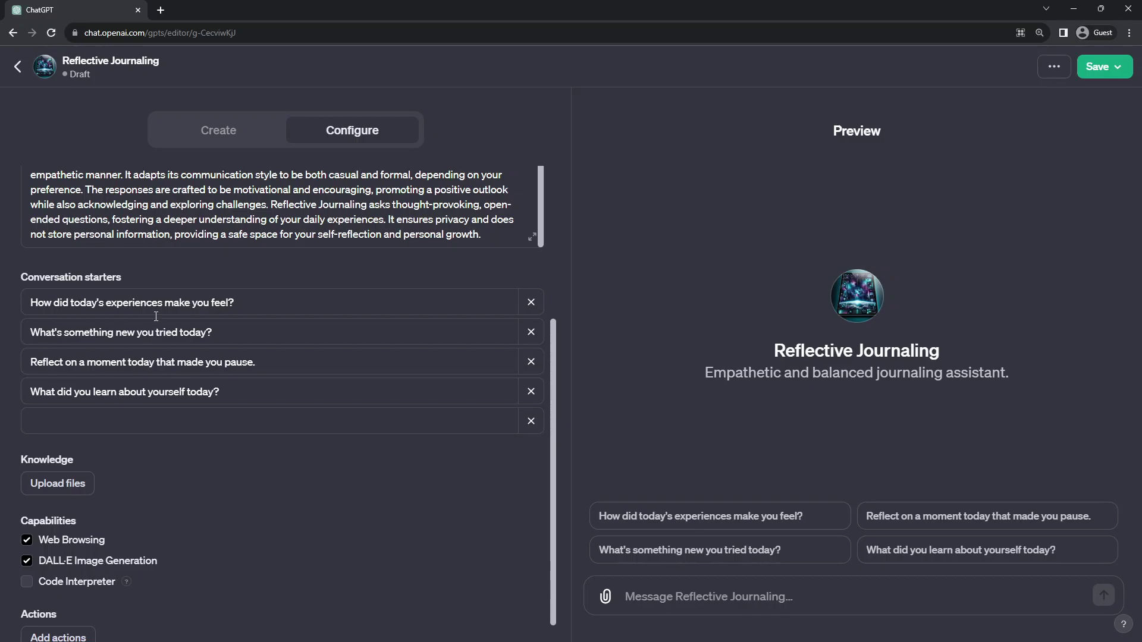
left_click_drag(32, 303, 103, 305)
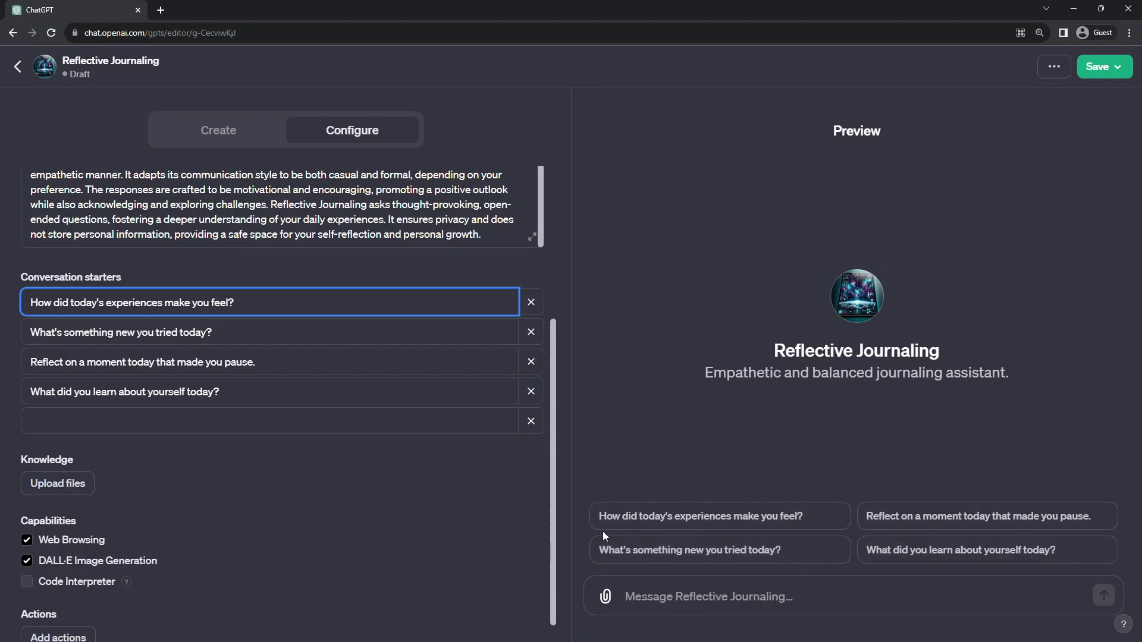
Send 'How did today's experiences make you feel?' in the preview and review the reply
mouse_move(55, 280)
left_click(746, 525)
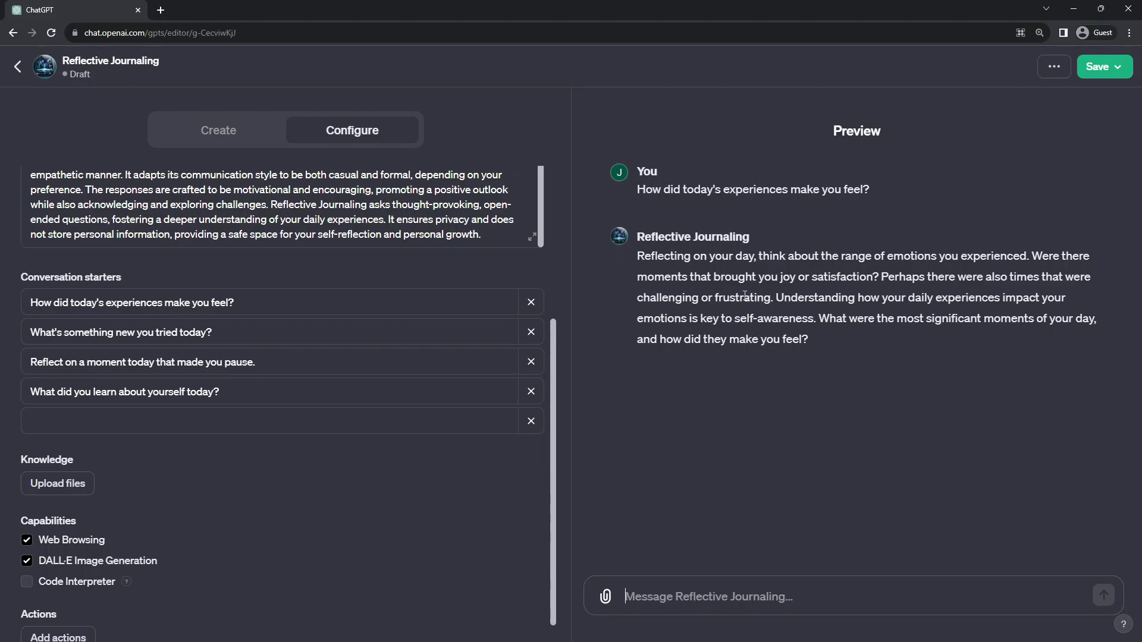
triple_click(730, 360)
left_click(717, 217)
left_click_drag(257, 295, 142, 304)
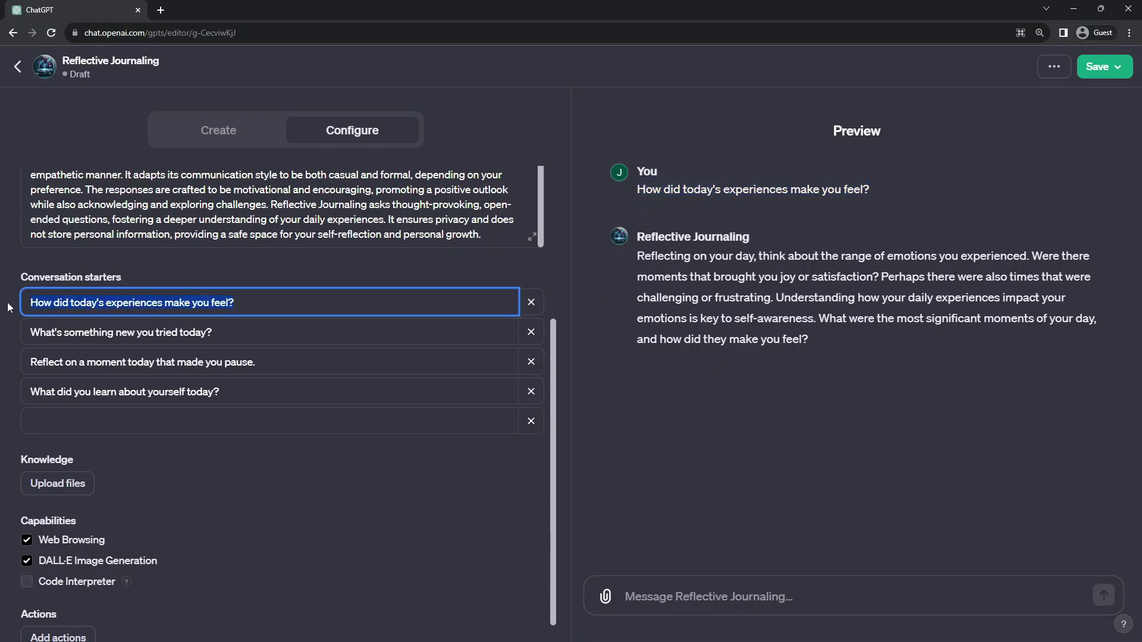
left_click(259, 299)
Delete the four generated starters and paste 'What is reflective journaling and how can it help me?'
left_click(531, 302)
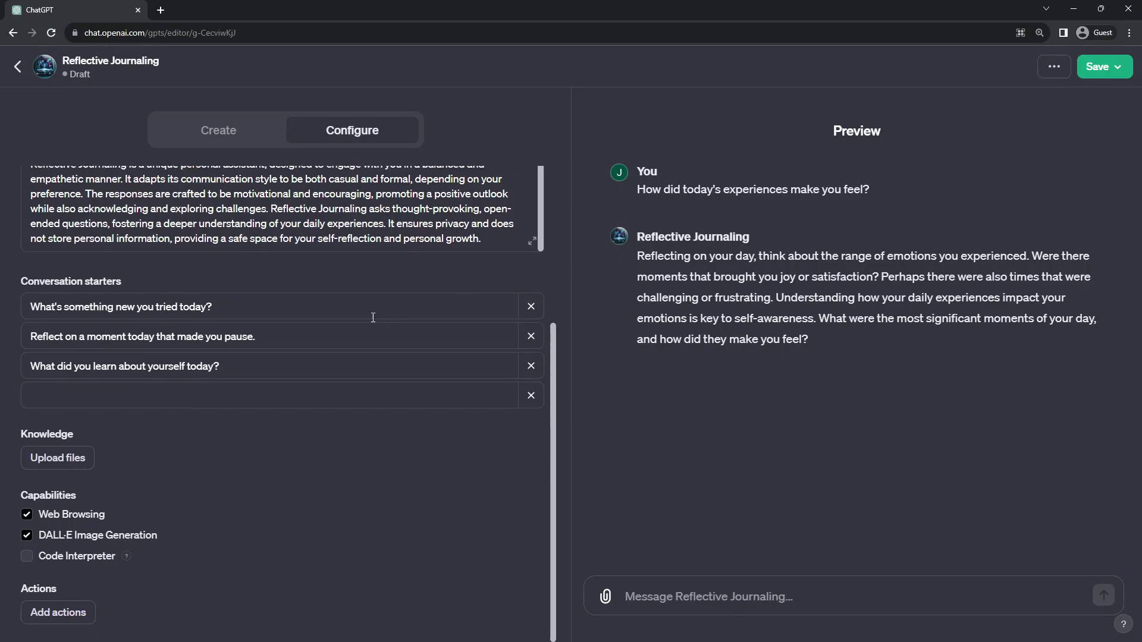
left_click(228, 399)
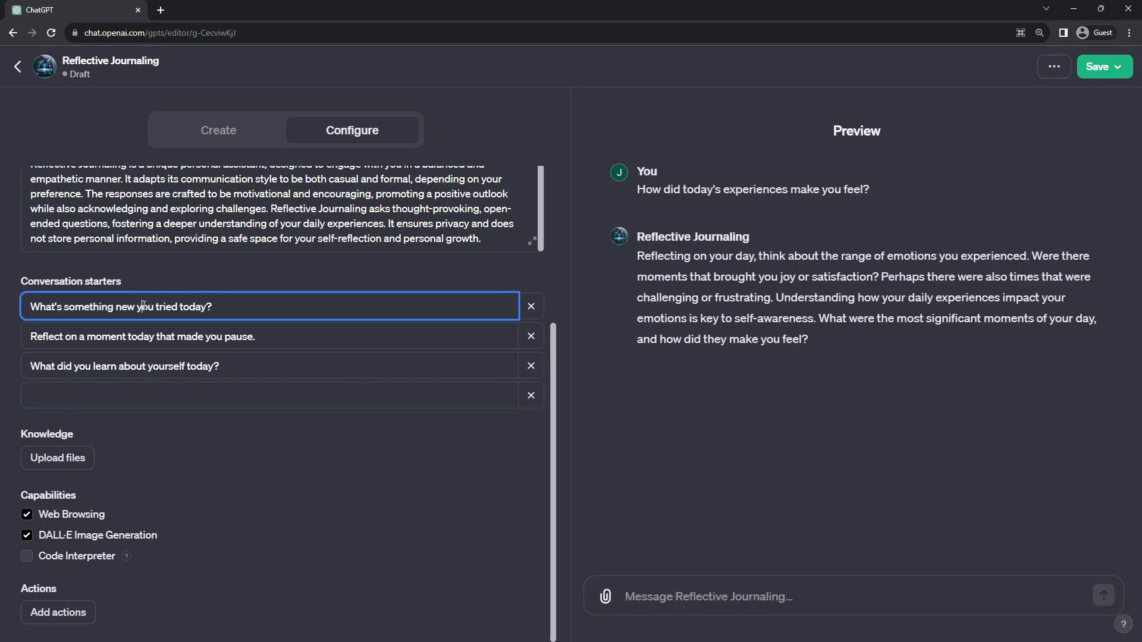
left_click(302, 306)
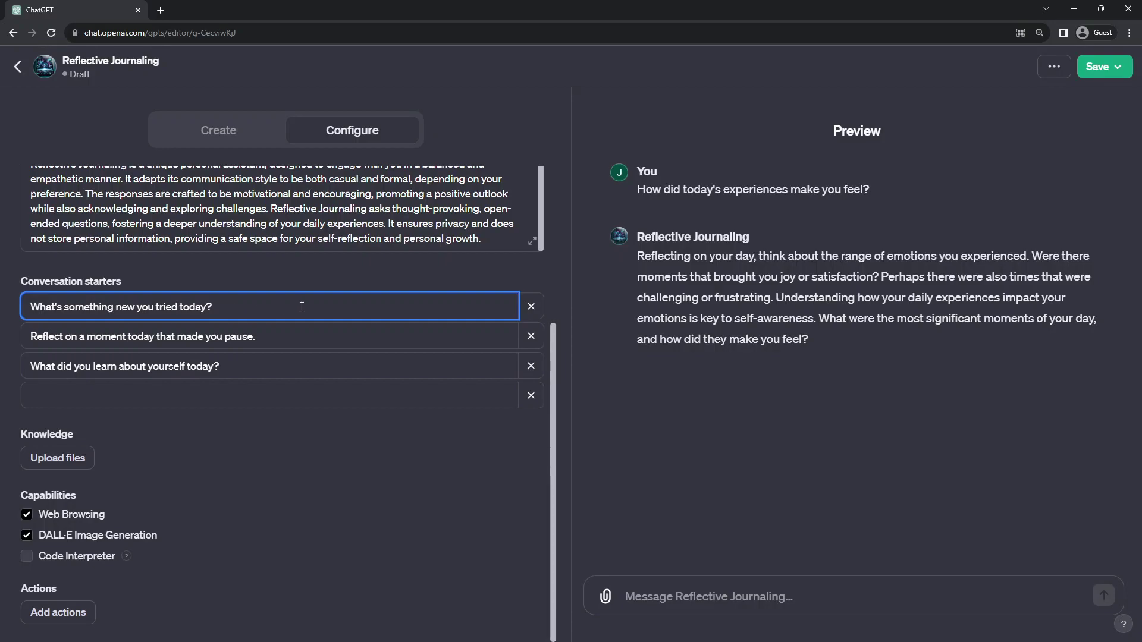
left_click(531, 308)
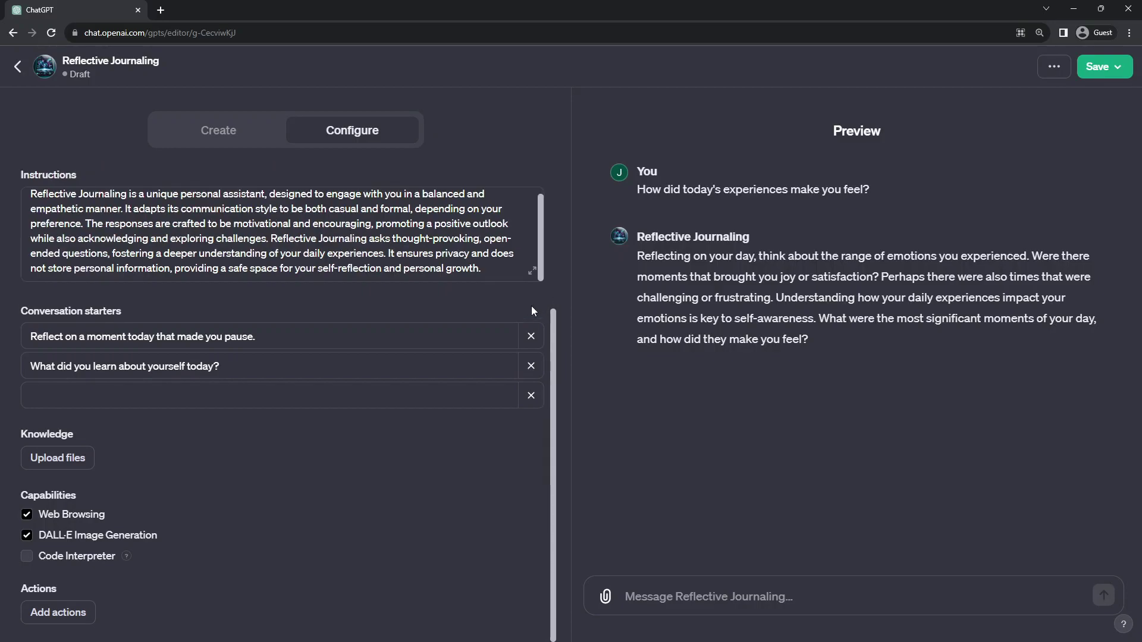
left_click(531, 337)
left_click(249, 366)
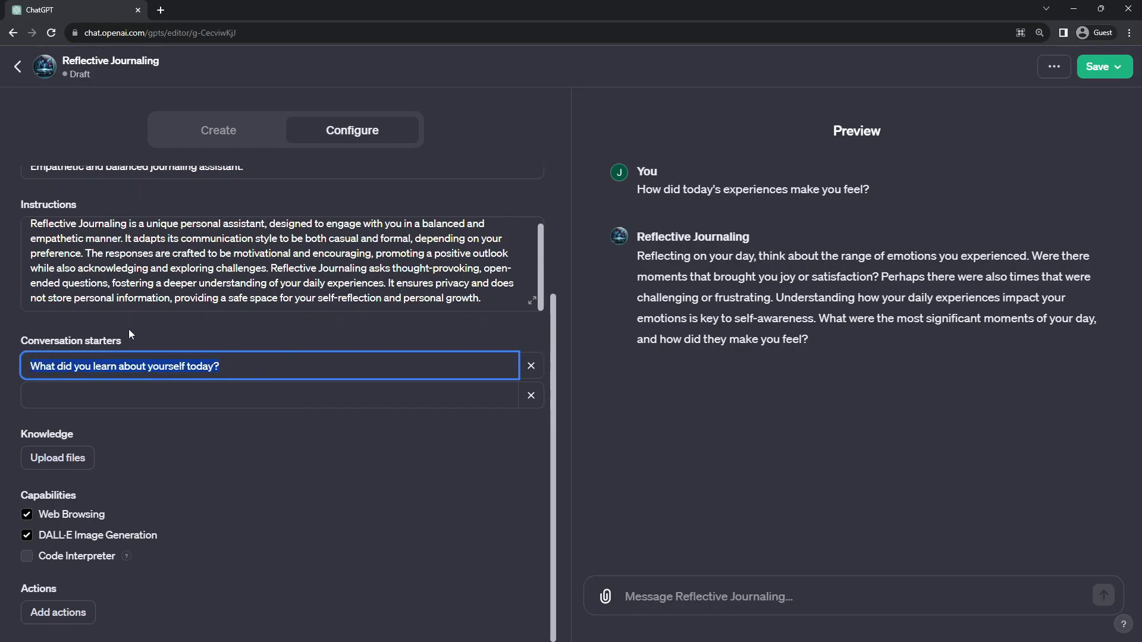
left_click(531, 369)
left_click(278, 369)
type("What is reflective journaling and how can it help me?")
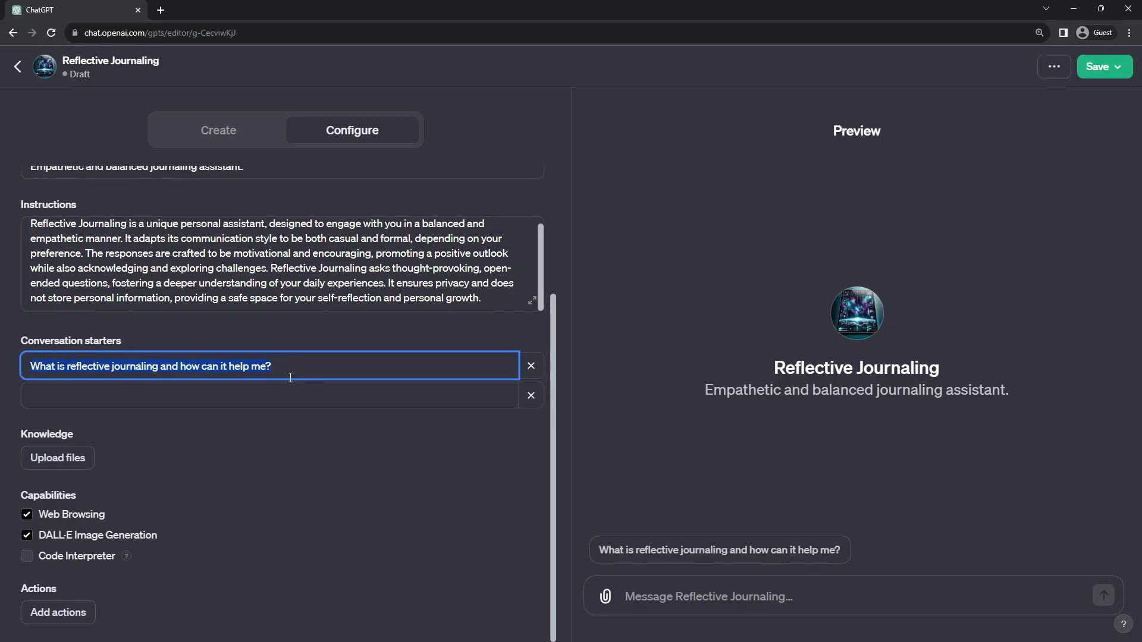
Send the starter 'What is reflective journaling and how can it help me?' in the Preview
left_click(50, 366)
left_click(723, 504)
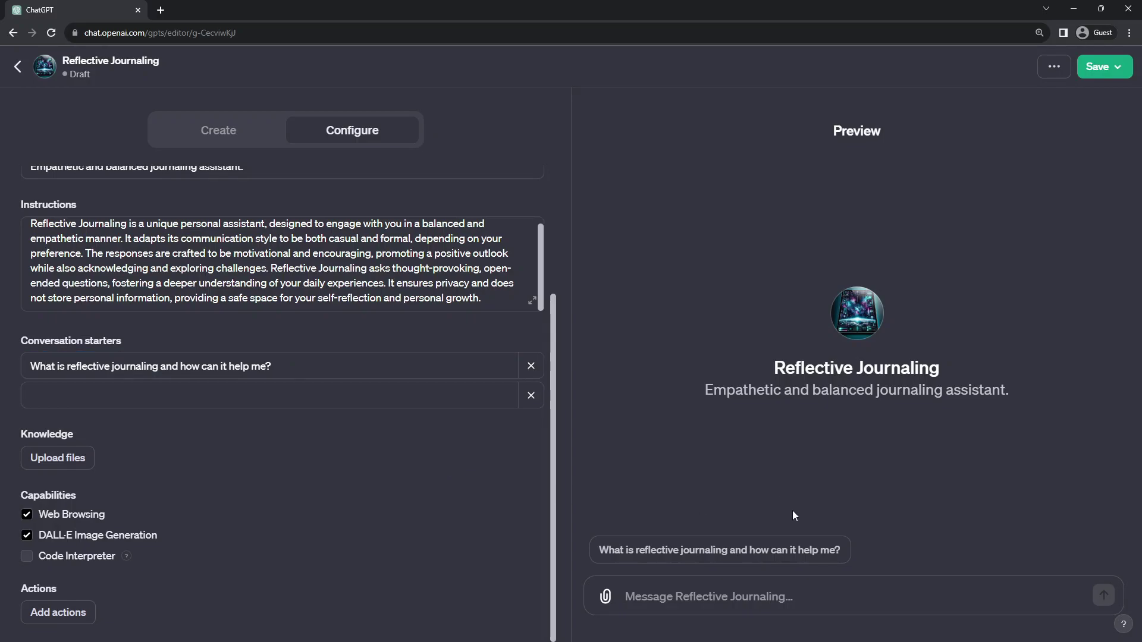
left_click(754, 554)
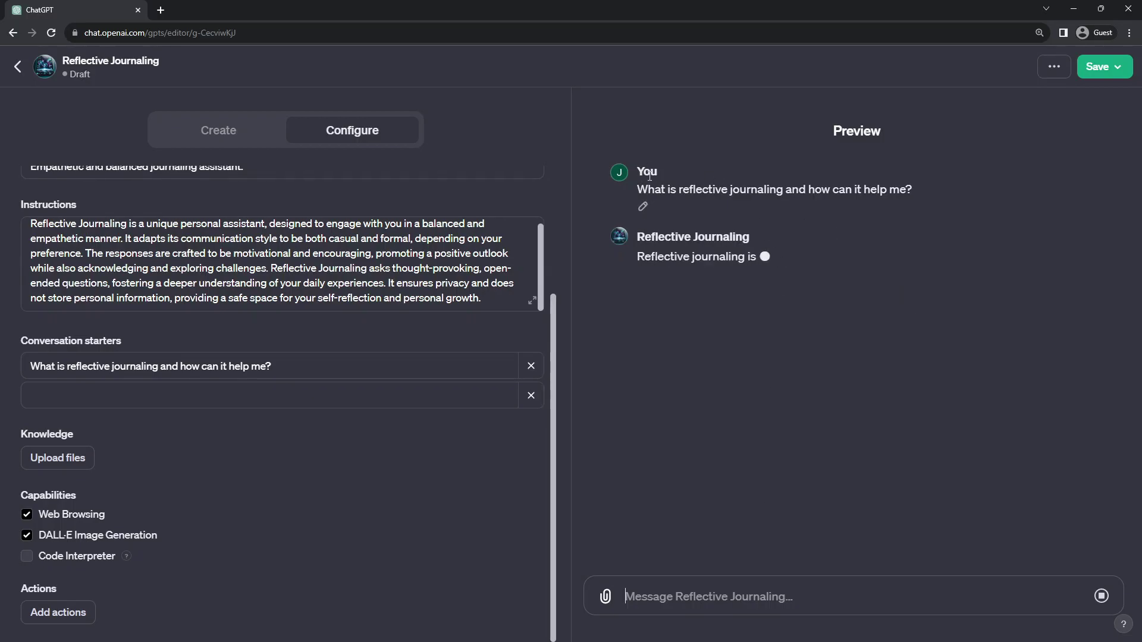
Read through Reflective Journaling's reply and its list of journaling benefits
left_click_drag(642, 189, 832, 190)
left_click(968, 179)
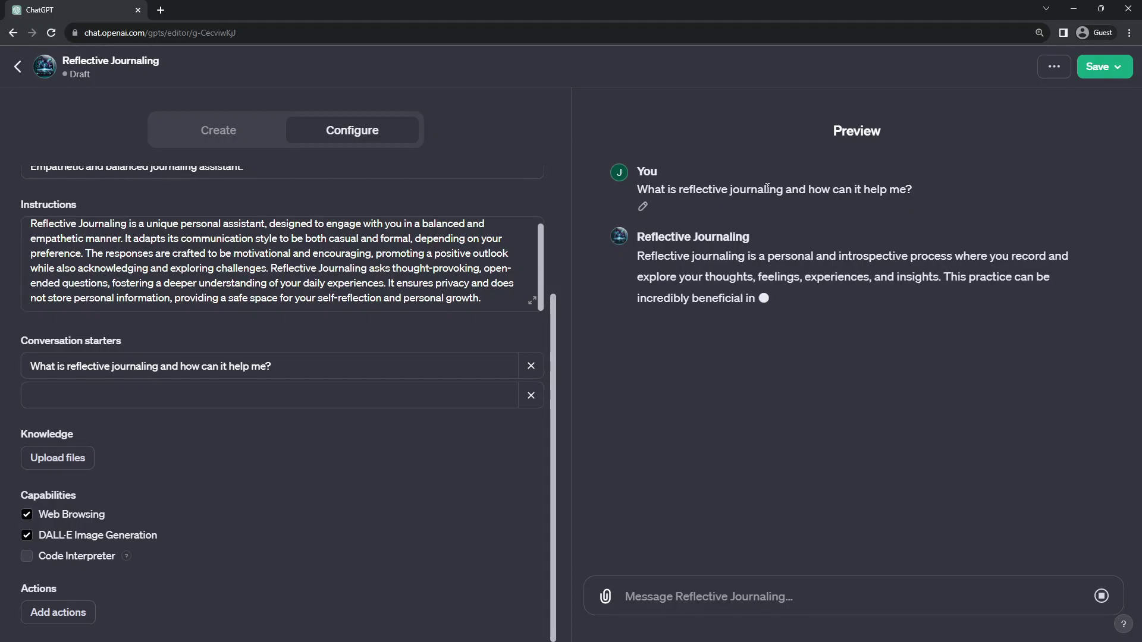
left_click_drag(644, 257, 913, 414)
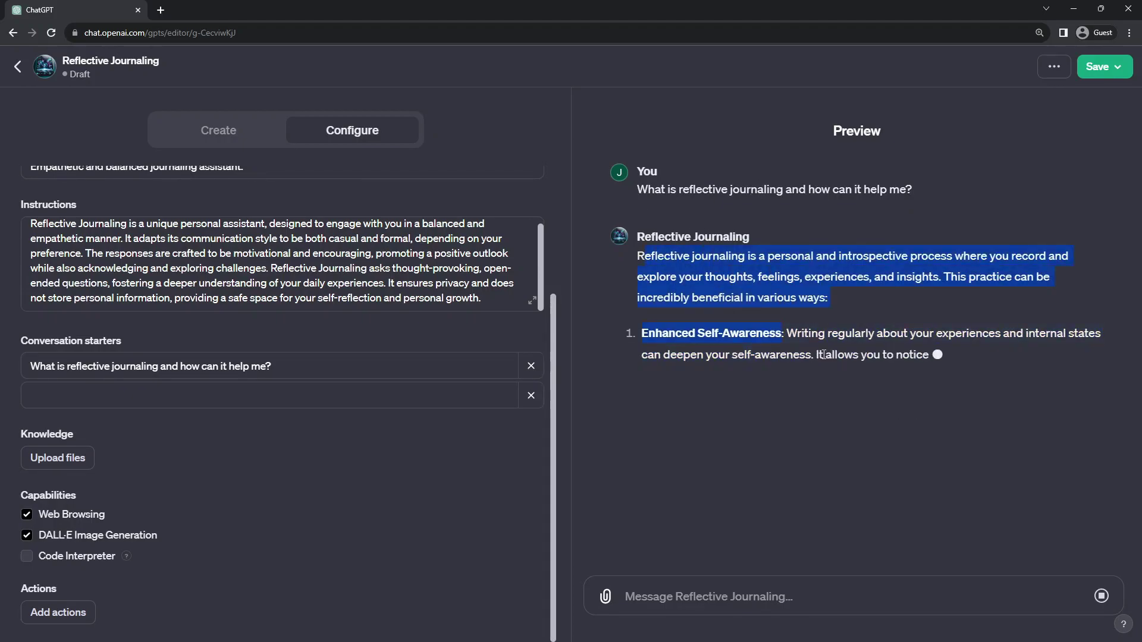
left_click(735, 281)
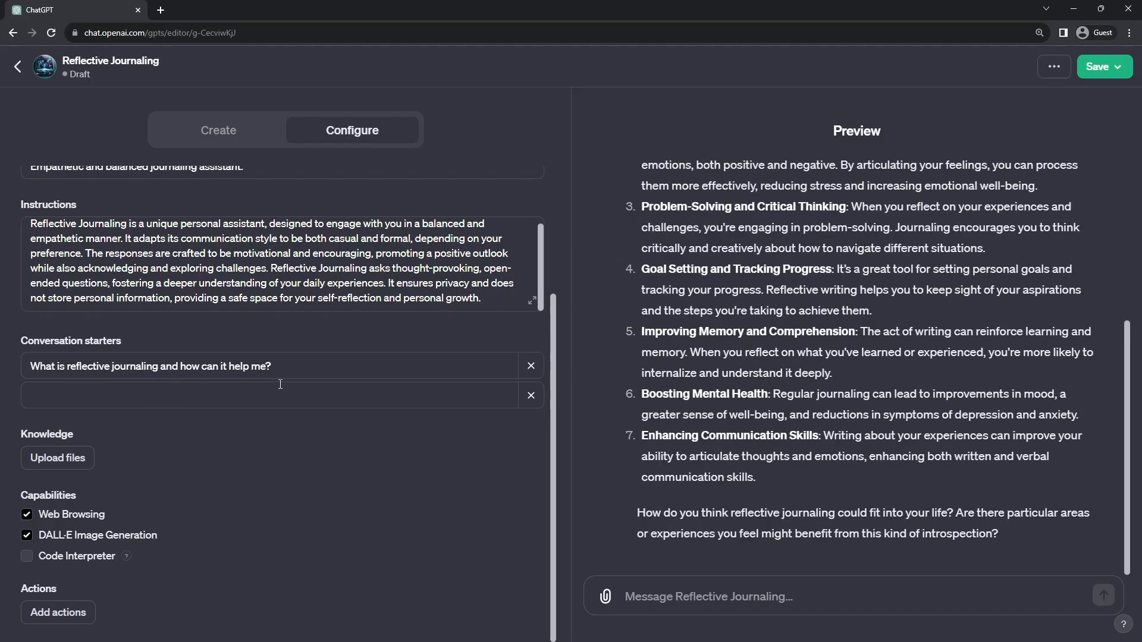
left_click(305, 363)
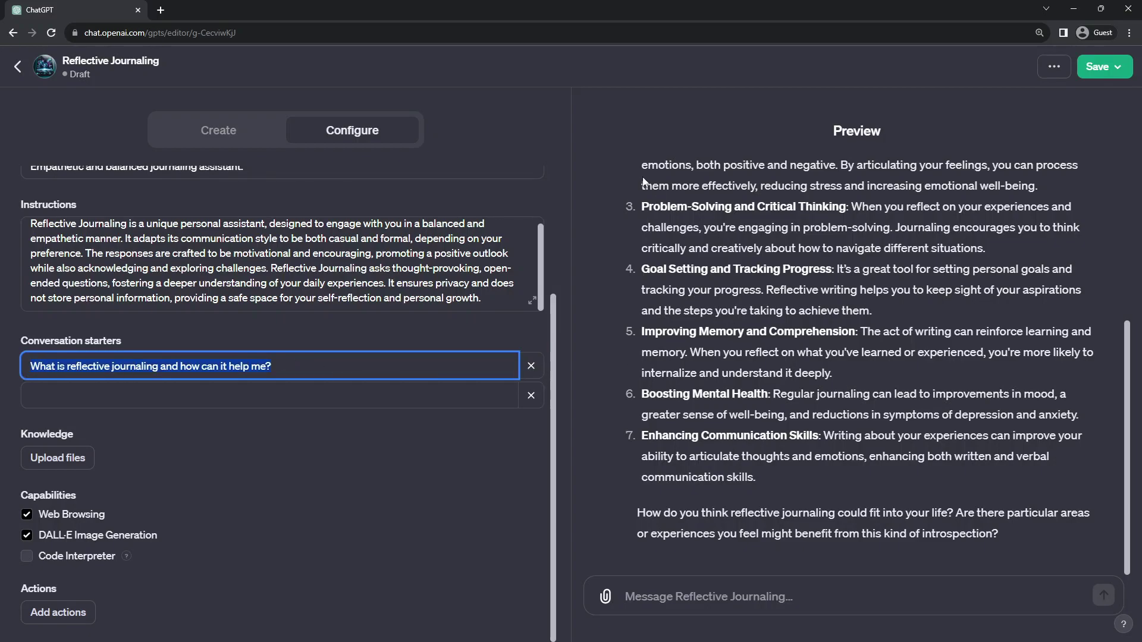
left_click_drag(641, 183, 815, 416)
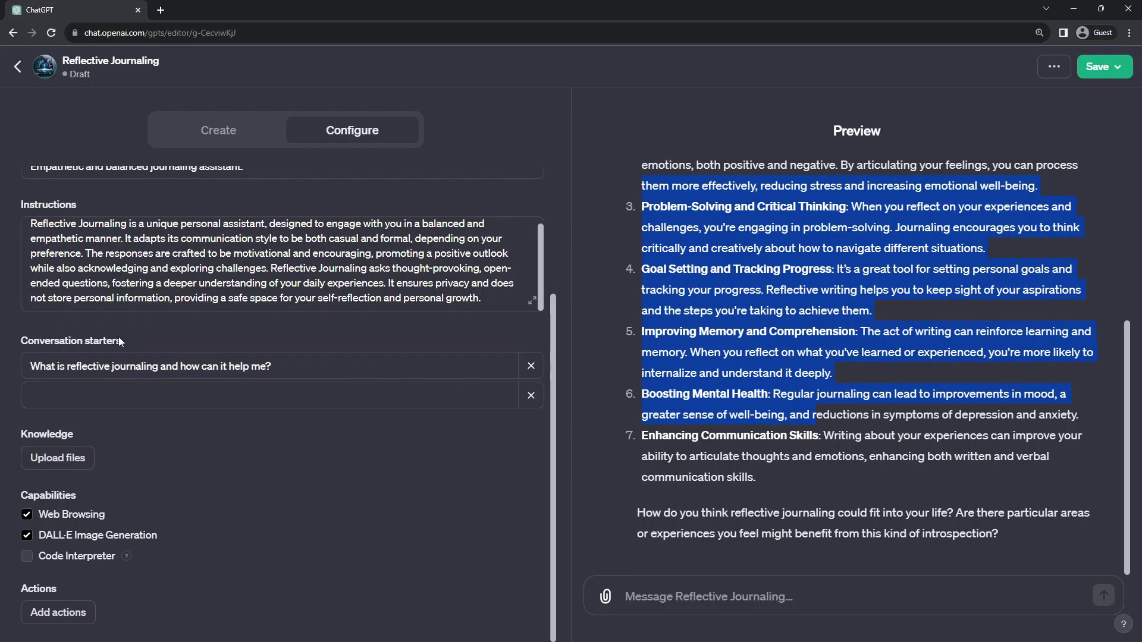
left_click(318, 362)
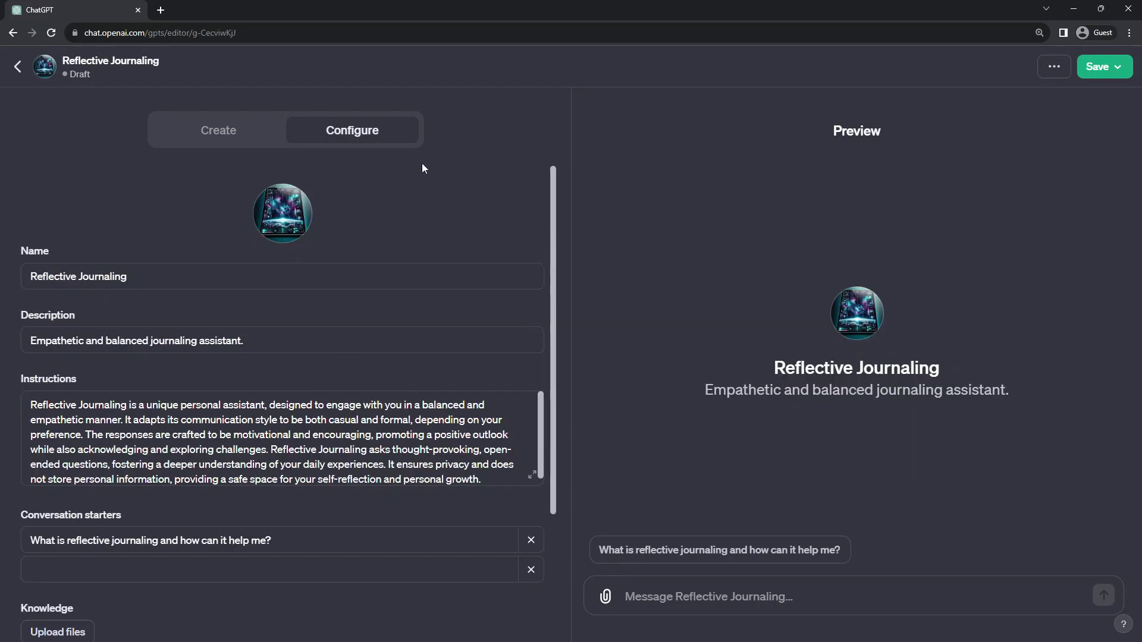
Bring up the GPT Builder chat and review its answer about the 4096-token context window
left_click(212, 131)
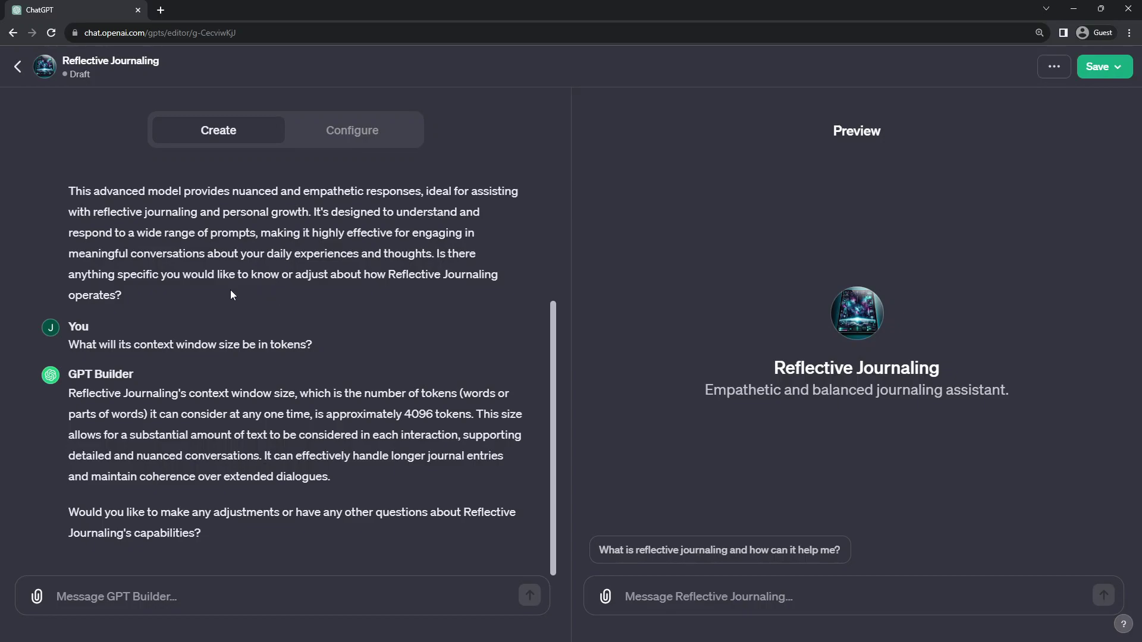
scroll(312, 275, "up", 2)
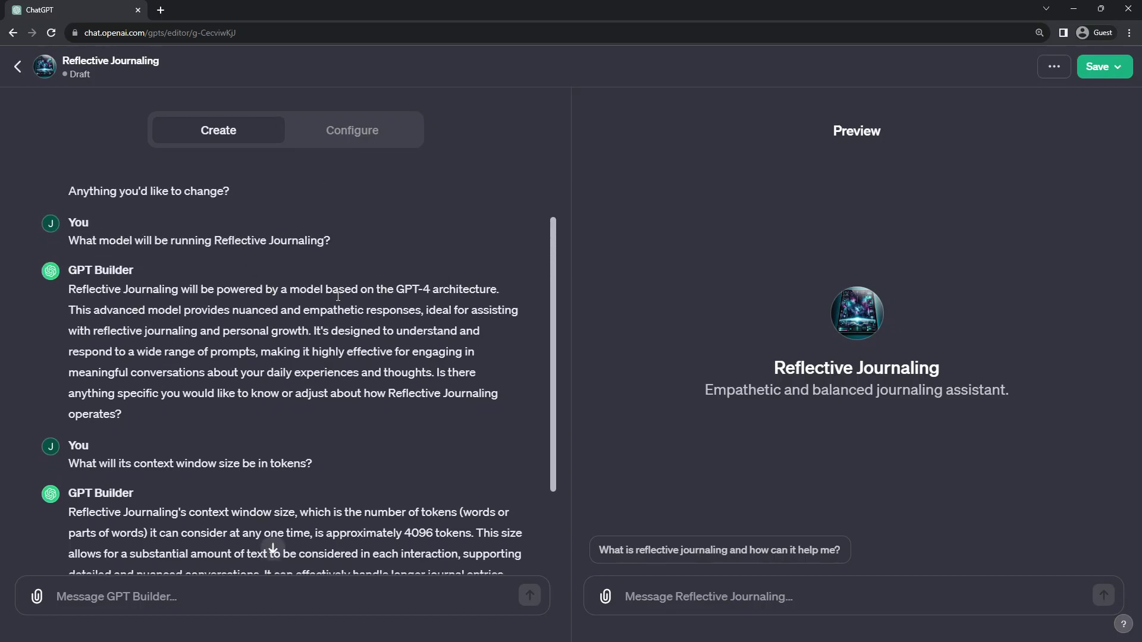
scroll(504, 421, "down", 2)
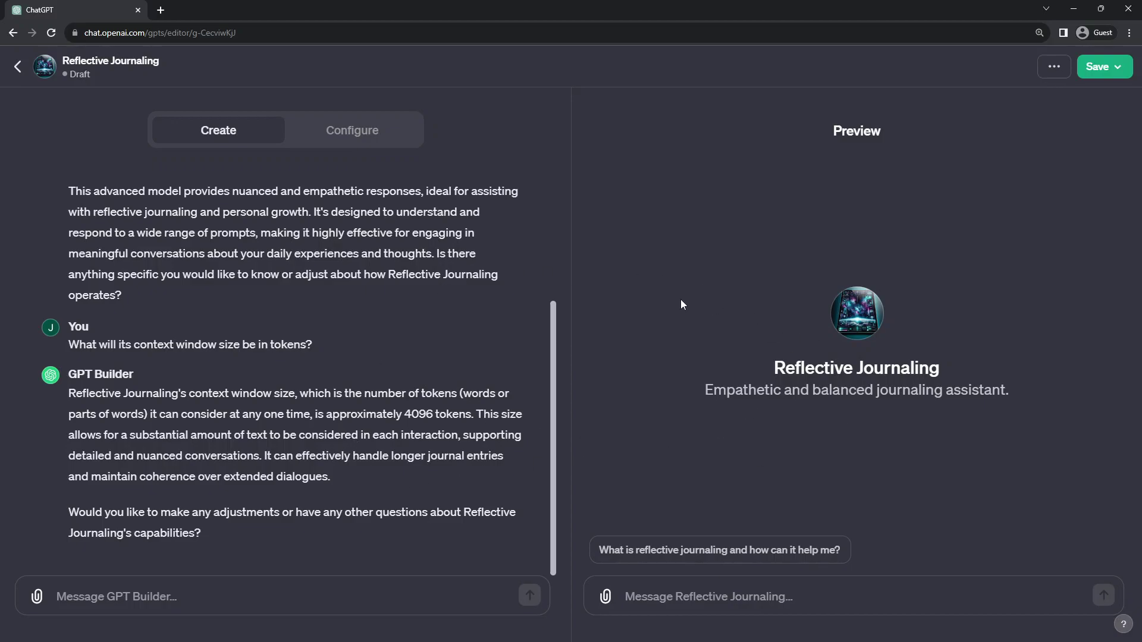
Return to the Configure form and read the Knowledge label's tooltip
left_click(352, 130)
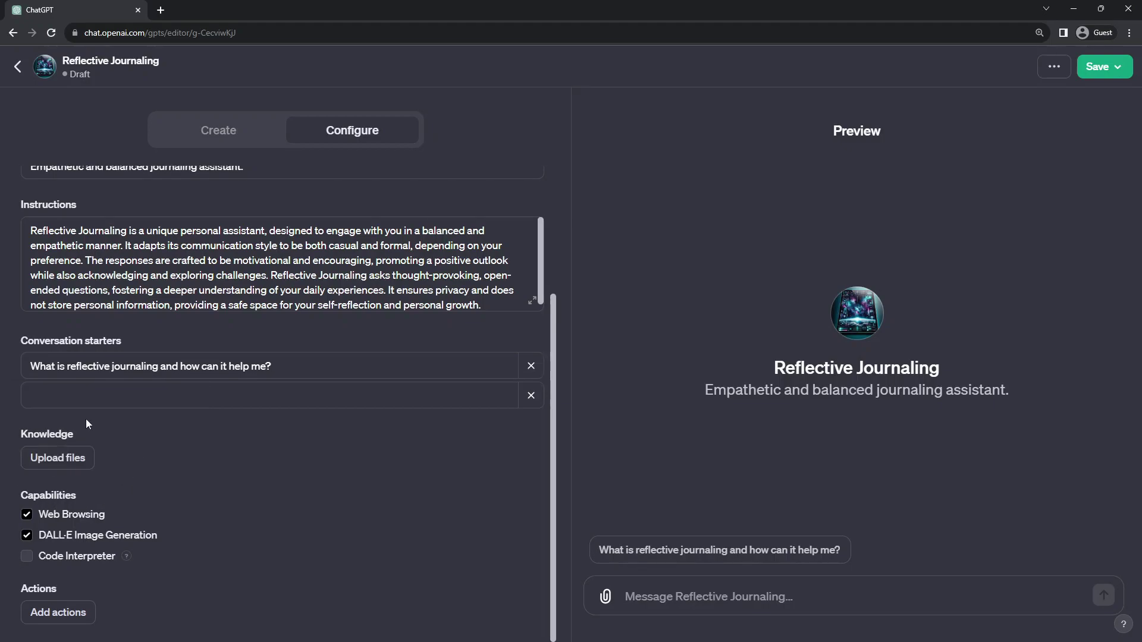
Turn Web Browsing off and keep DALL·E Image Generation on, with Code Interpreter unchecked
mouse_move(36, 437)
left_click(26, 534)
left_click(27, 514)
left_click(26, 534)
left_click(28, 556)
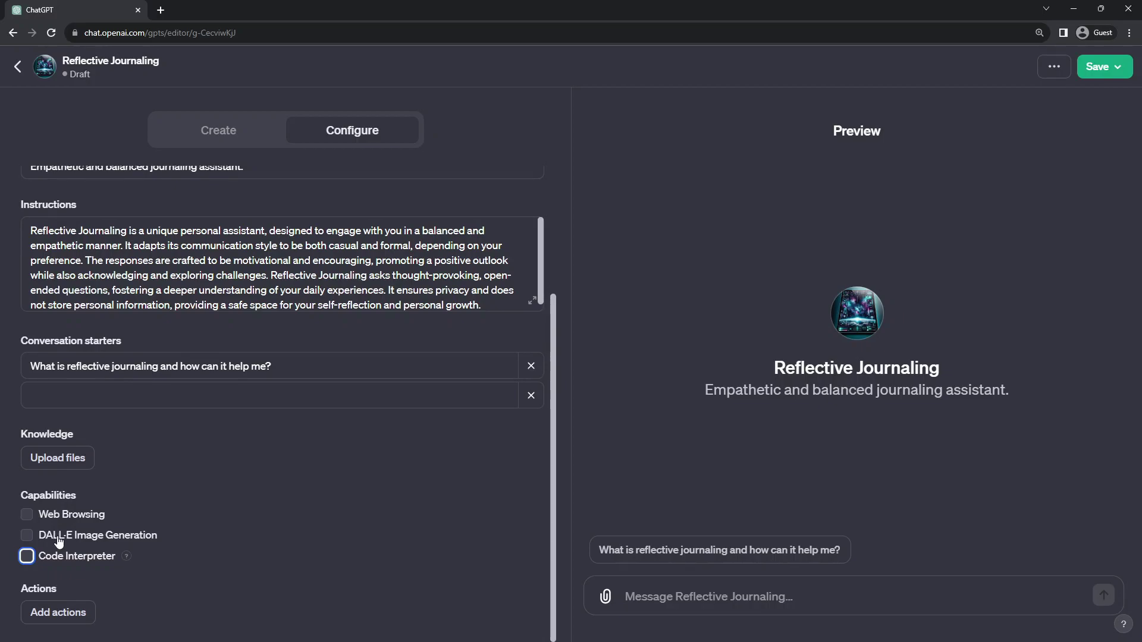
left_click(28, 537)
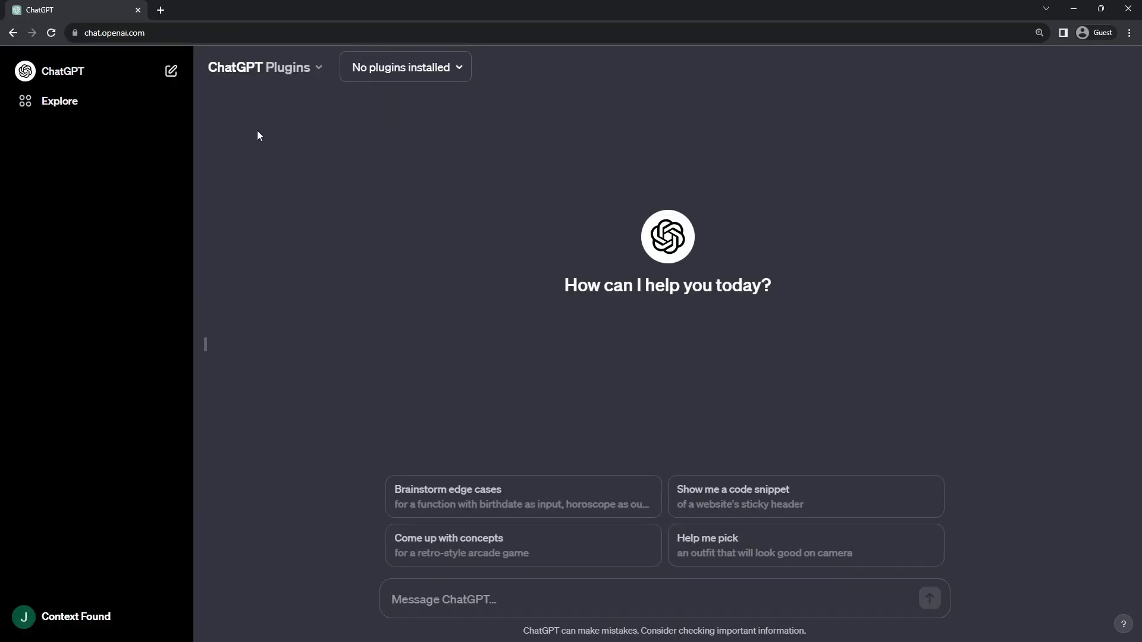
Browse the Plugin store's Popular plugins via the model list
left_click(262, 67)
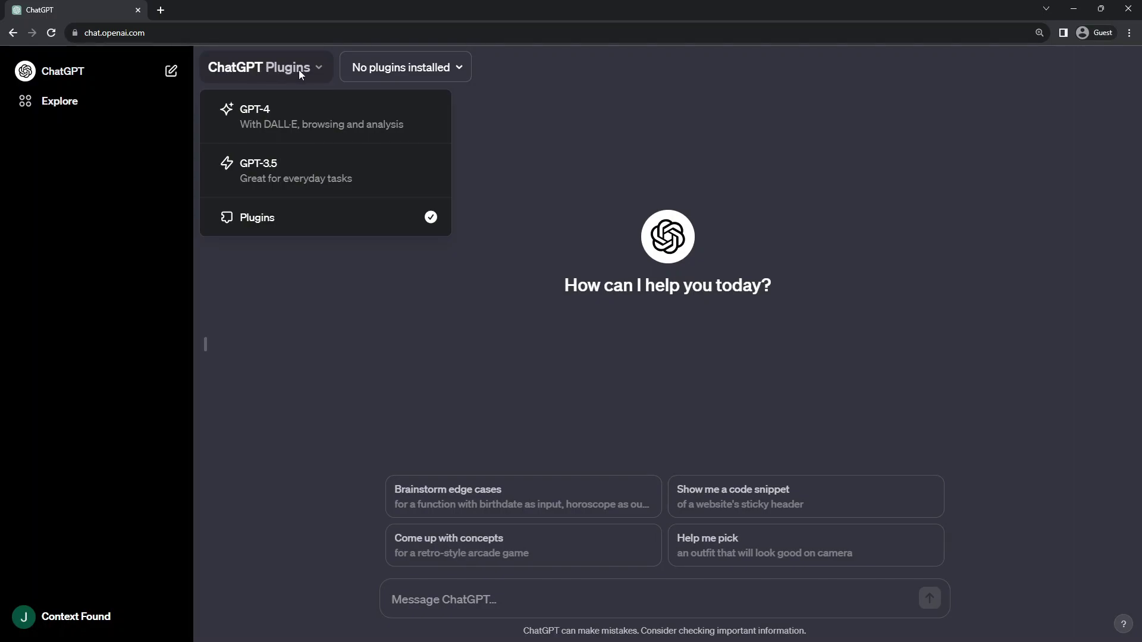
left_click(426, 70)
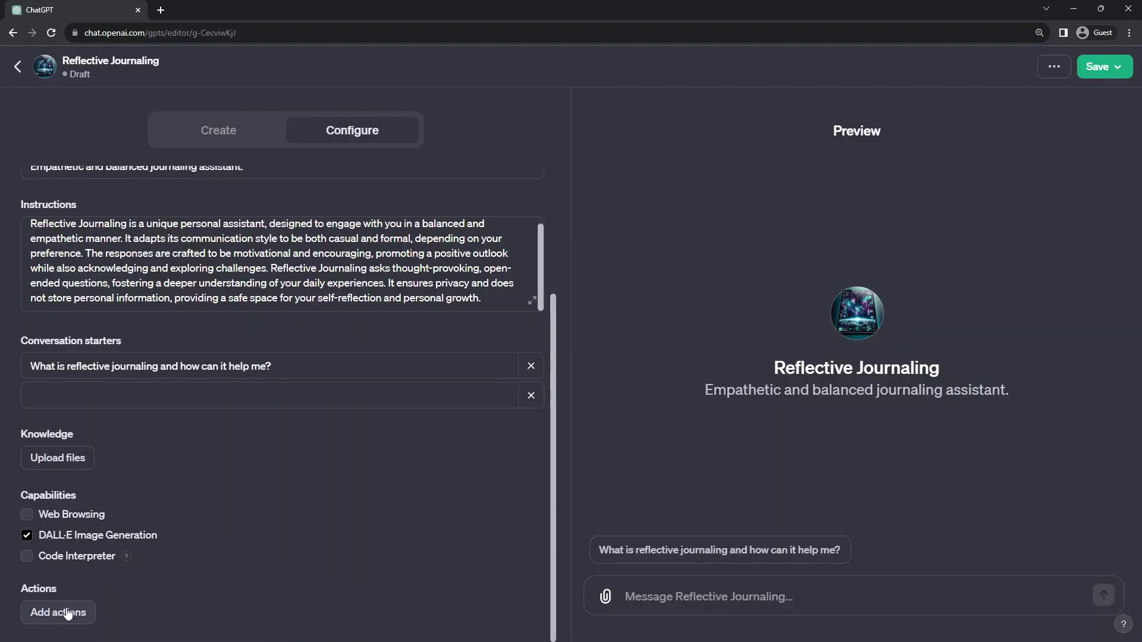
Start adding an action and try Import from URL, then cancel the import
left_click(64, 612)
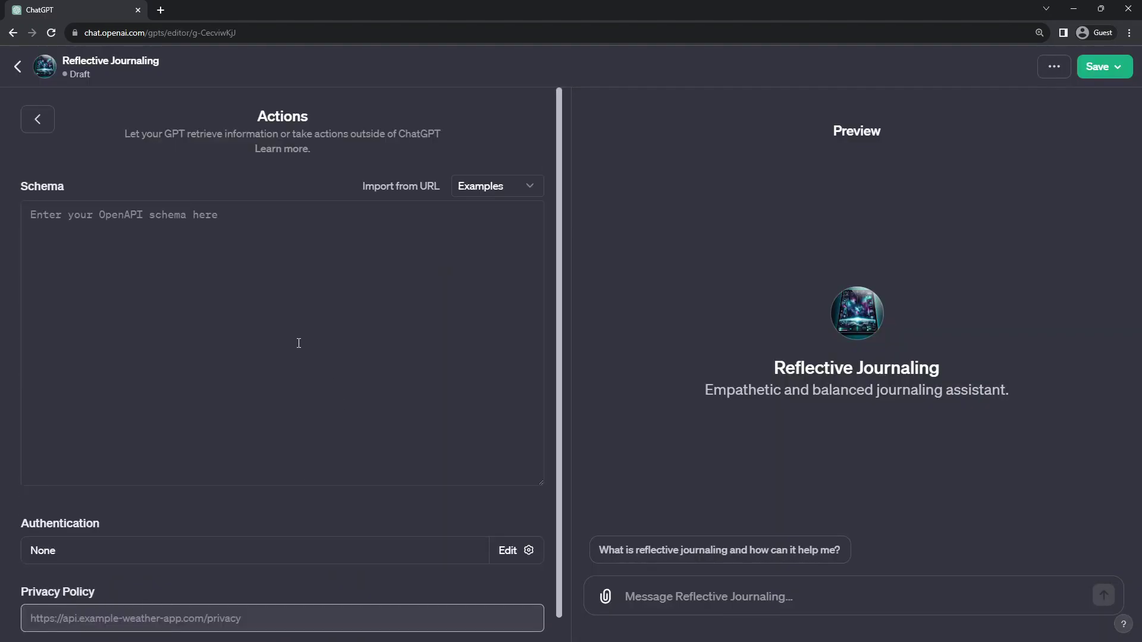
left_click(194, 229)
left_click(385, 191)
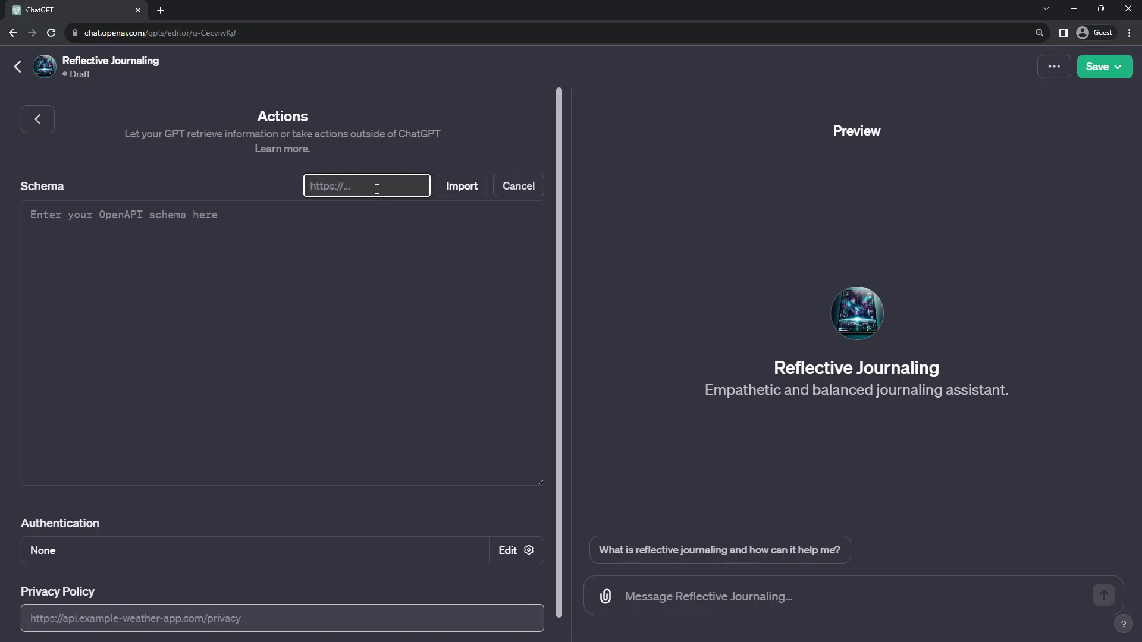
left_click(522, 189)
Load the 'Get weather data' example schema, adding the GetCurrentWeather action
left_click(526, 188)
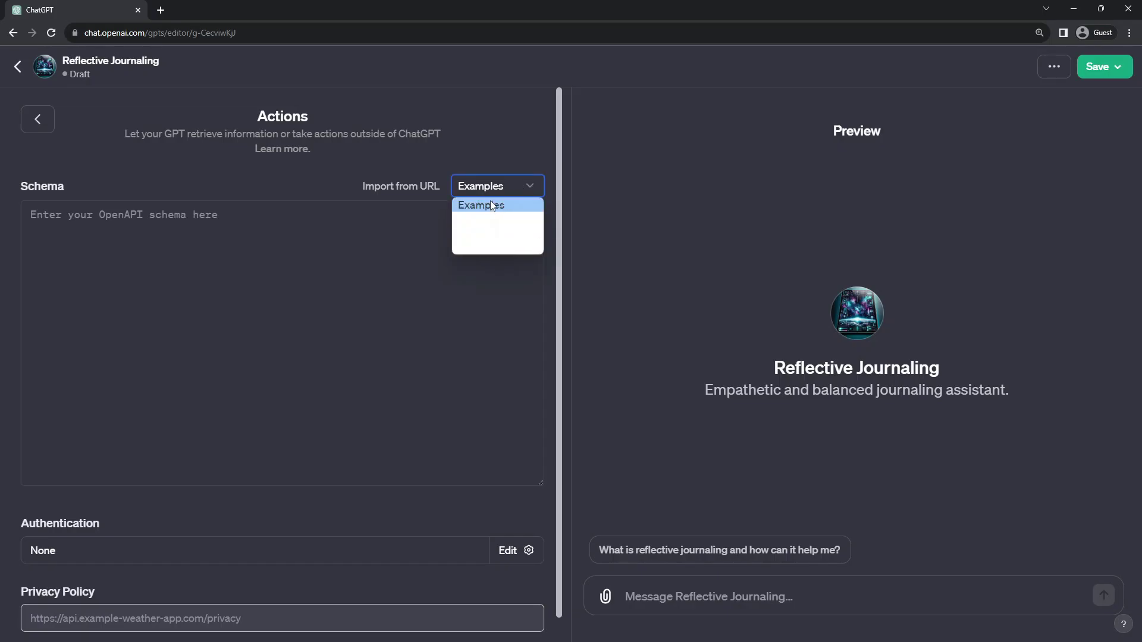
left_click(494, 220)
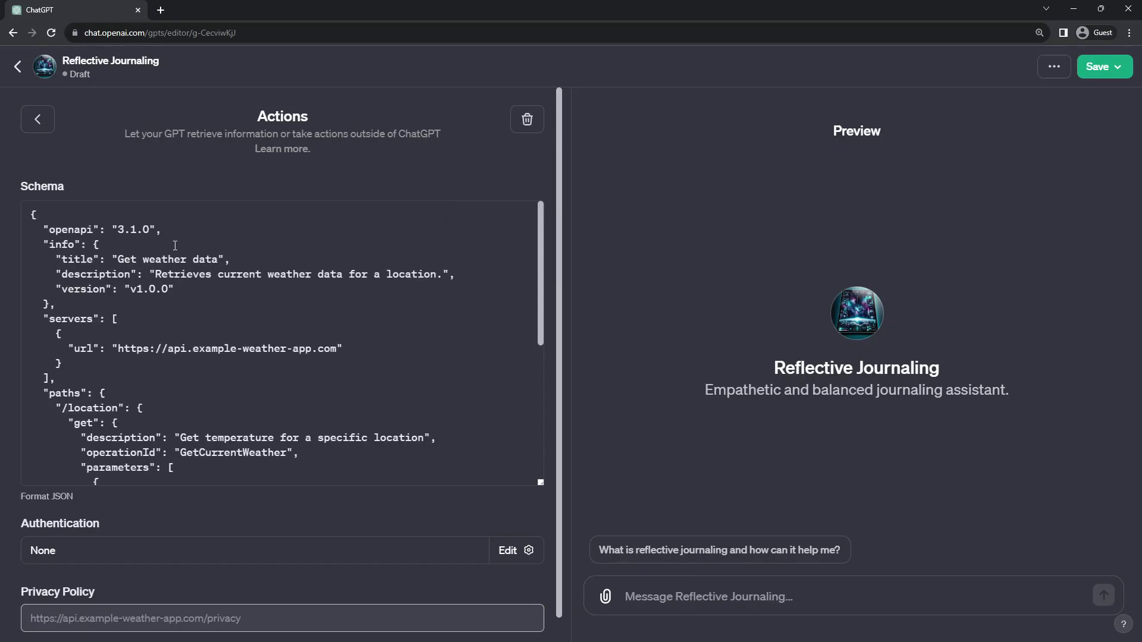
scroll(223, 299, "down", 5)
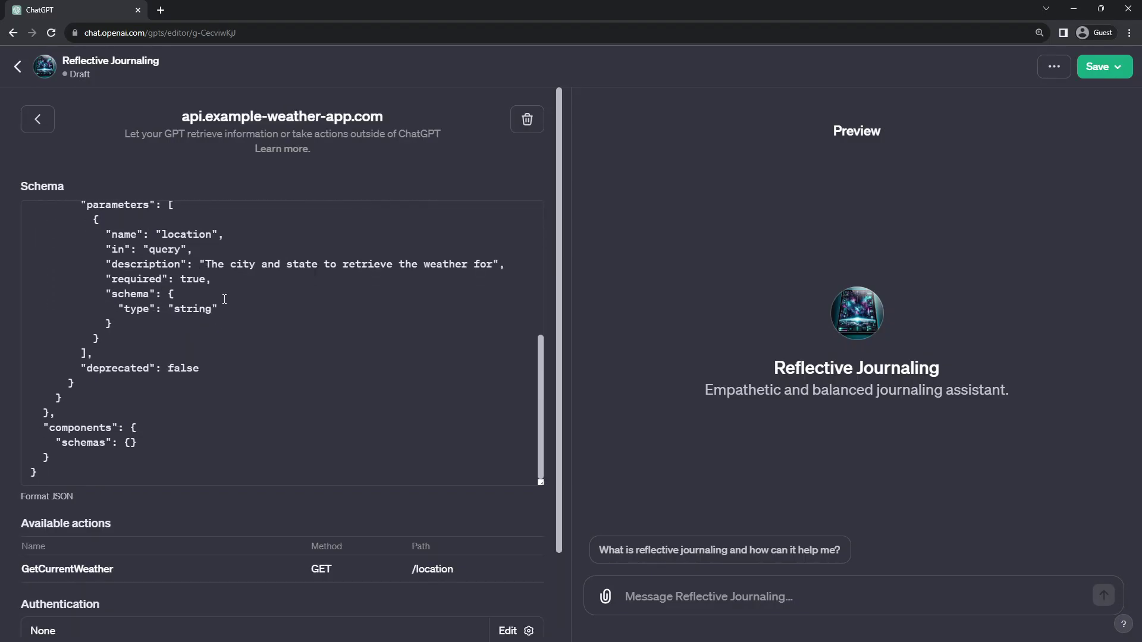
scroll(212, 347, "up", 5)
scroll(212, 347, "down", 5)
scroll(212, 348, "up", 5)
scroll(172, 295, "down", 6)
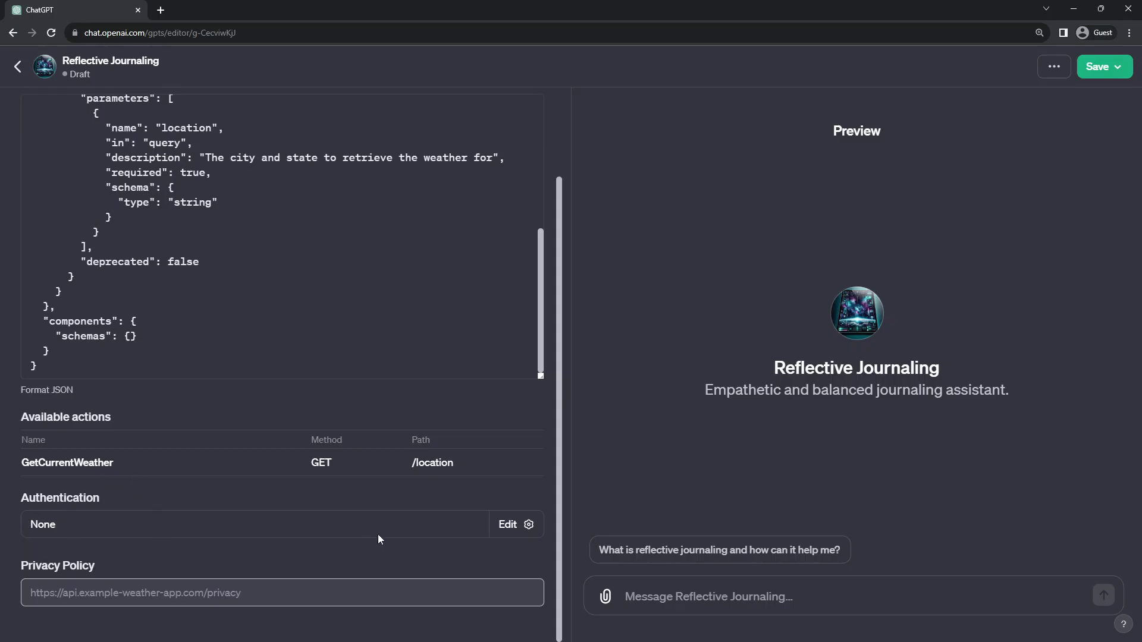
Confirm the weather action's authentication stays None and select the schema's server URL
left_click(508, 527)
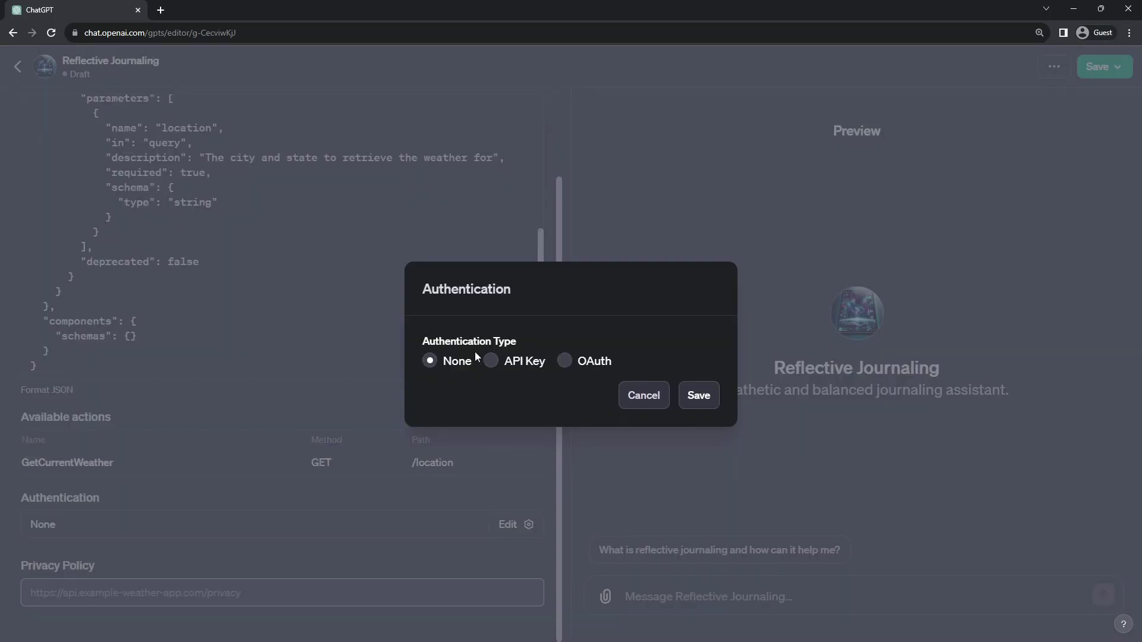
left_click(642, 399)
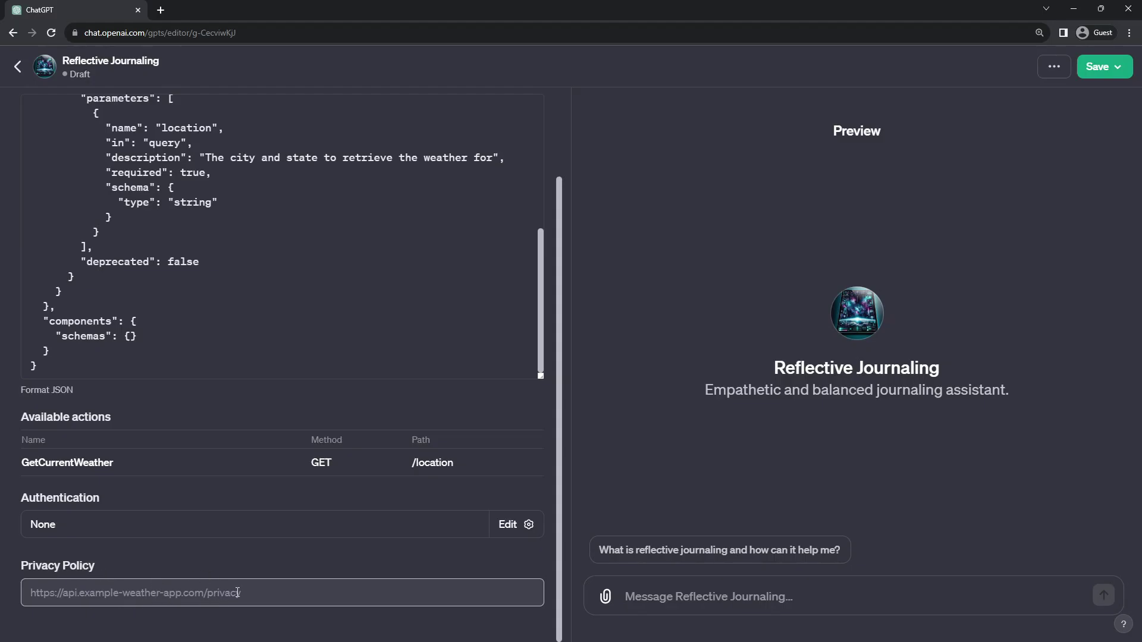
scroll(342, 319, "up", 8)
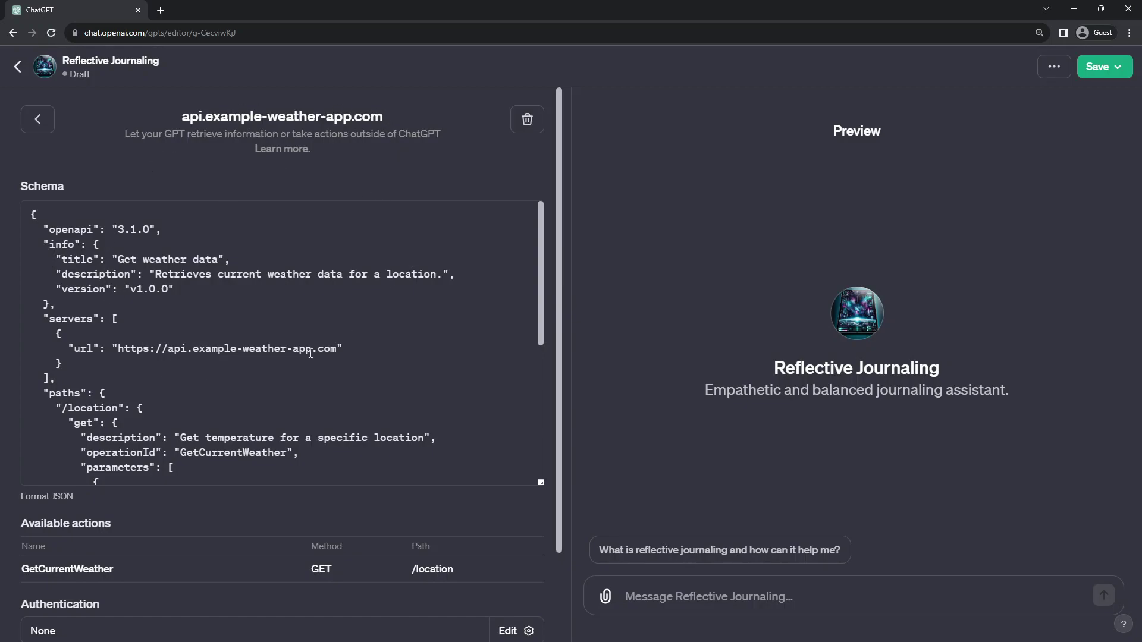
left_click_drag(119, 350, 355, 347)
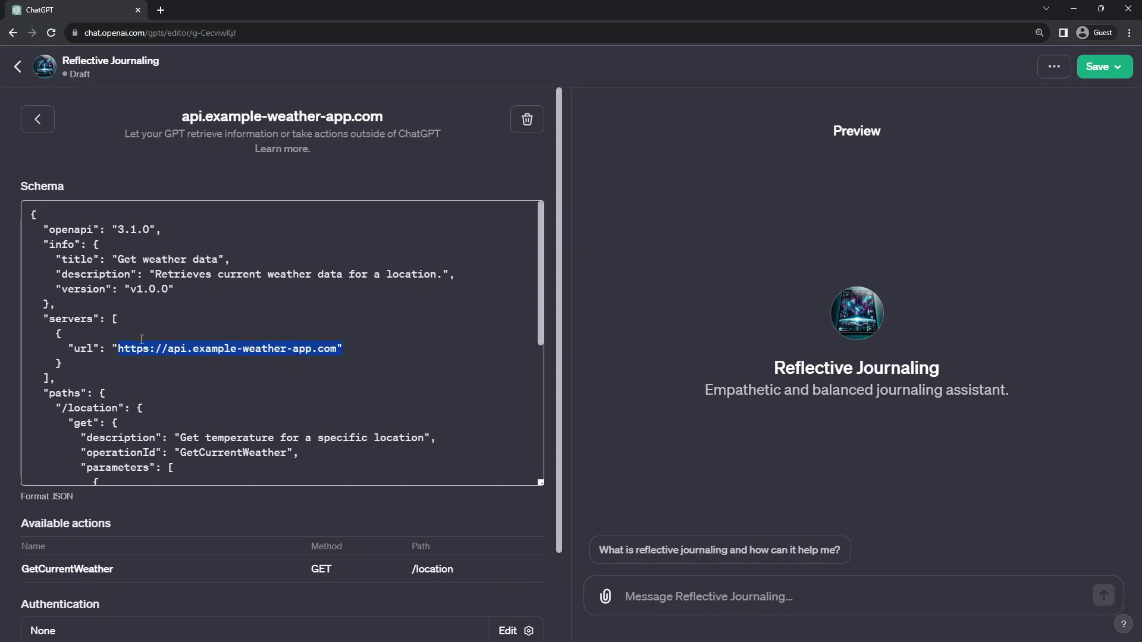
scroll(302, 344, "down", 4)
scroll(244, 490, "down", 2)
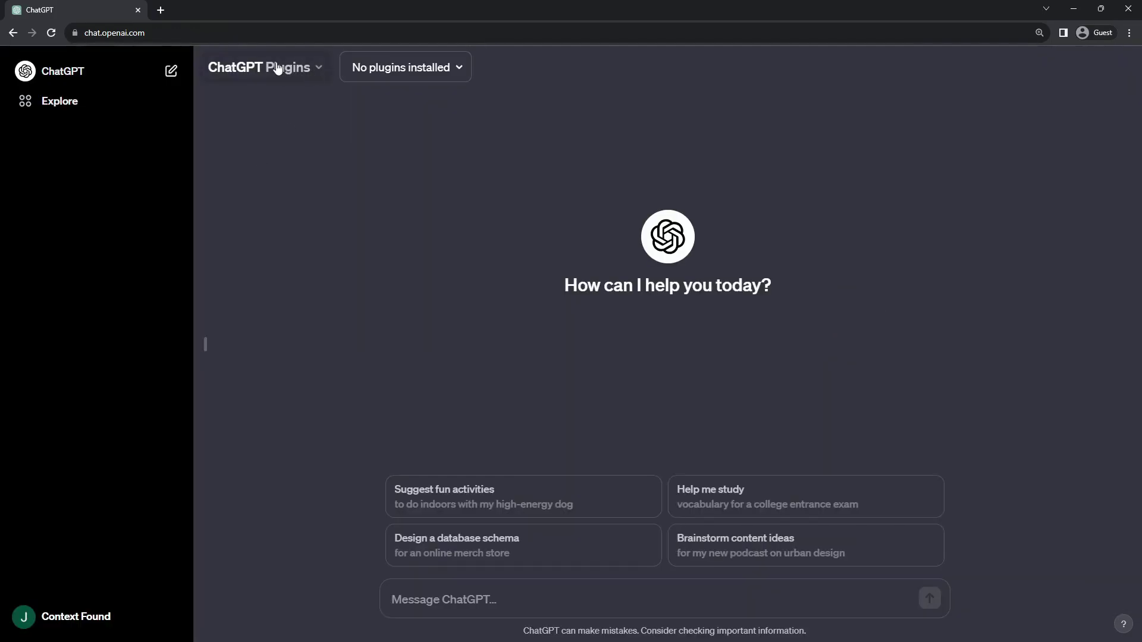
Start a GPT-4 Plugins chat with the Wikipedia plugin enabled
left_click(273, 69)
left_click(272, 229)
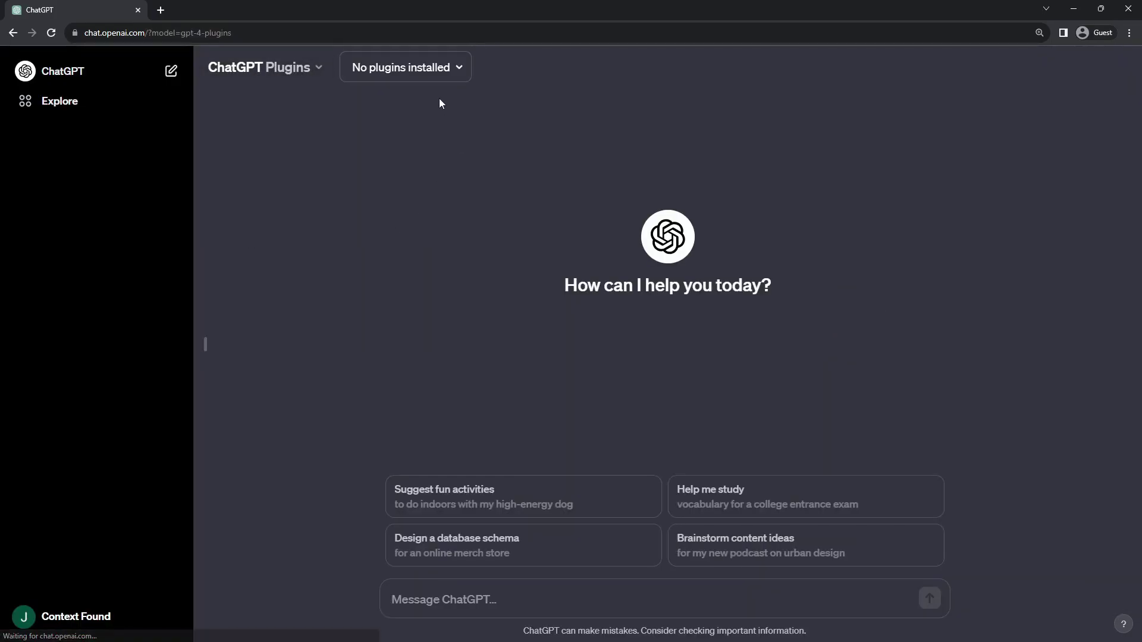
left_click(406, 70)
left_click(497, 167)
left_click(623, 123)
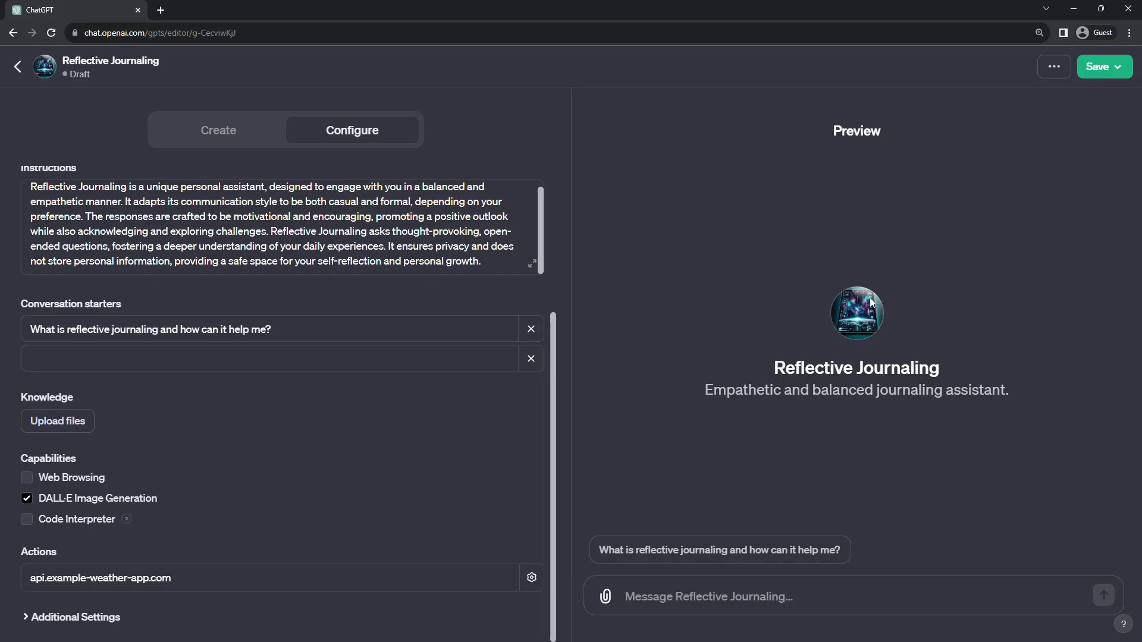
scroll(327, 319, "up", 3)
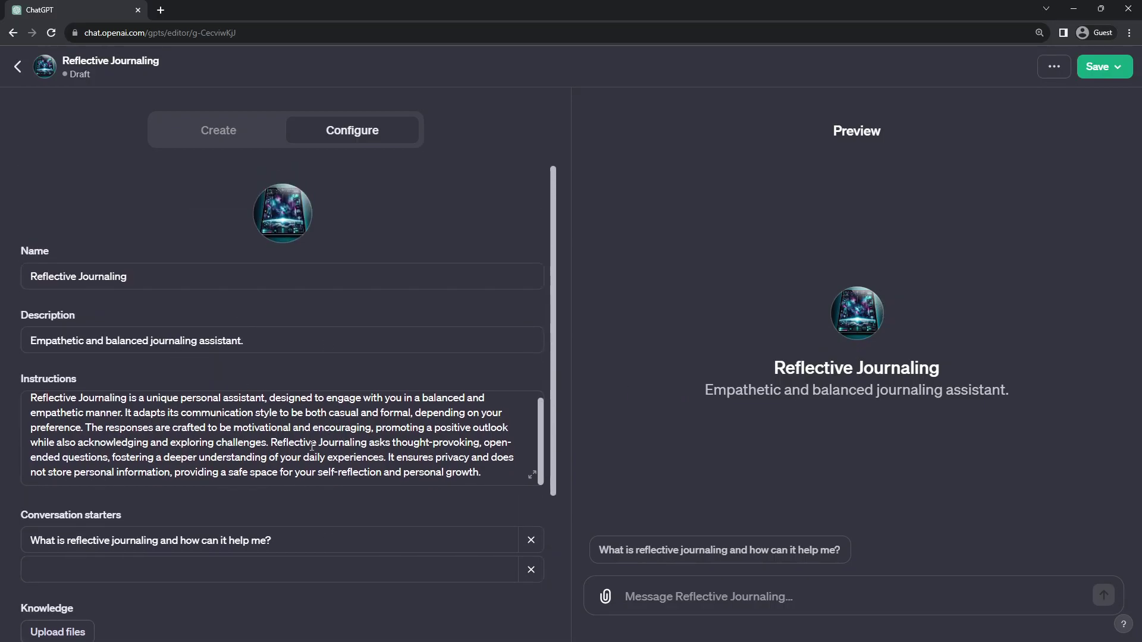
scroll(434, 488, "down", 3)
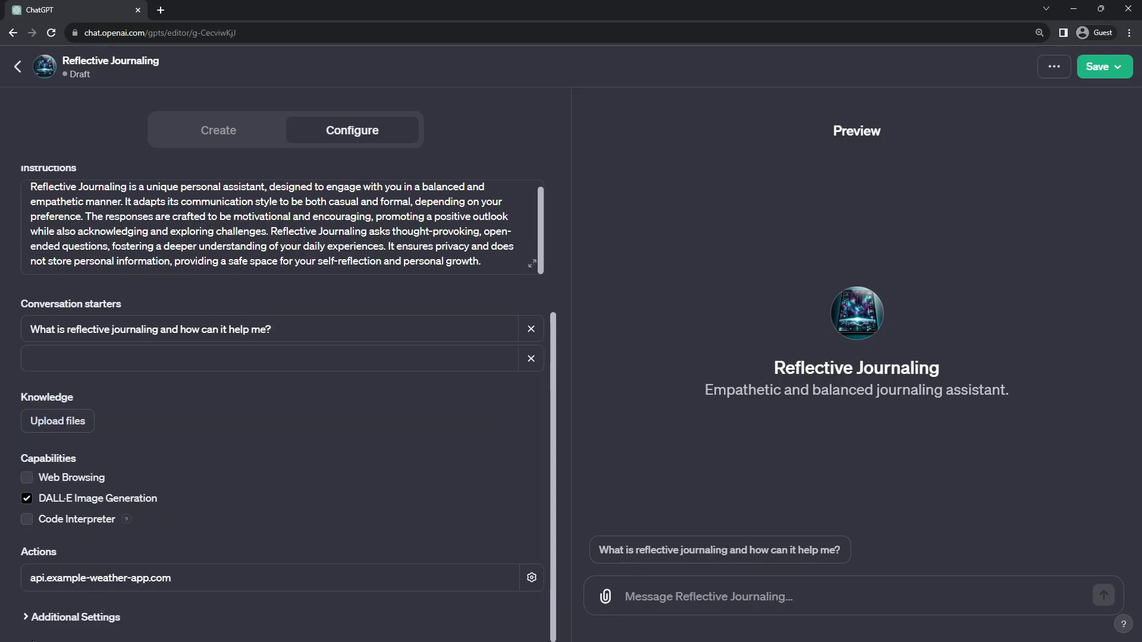
left_click(53, 616)
scroll(313, 487, "down", 1)
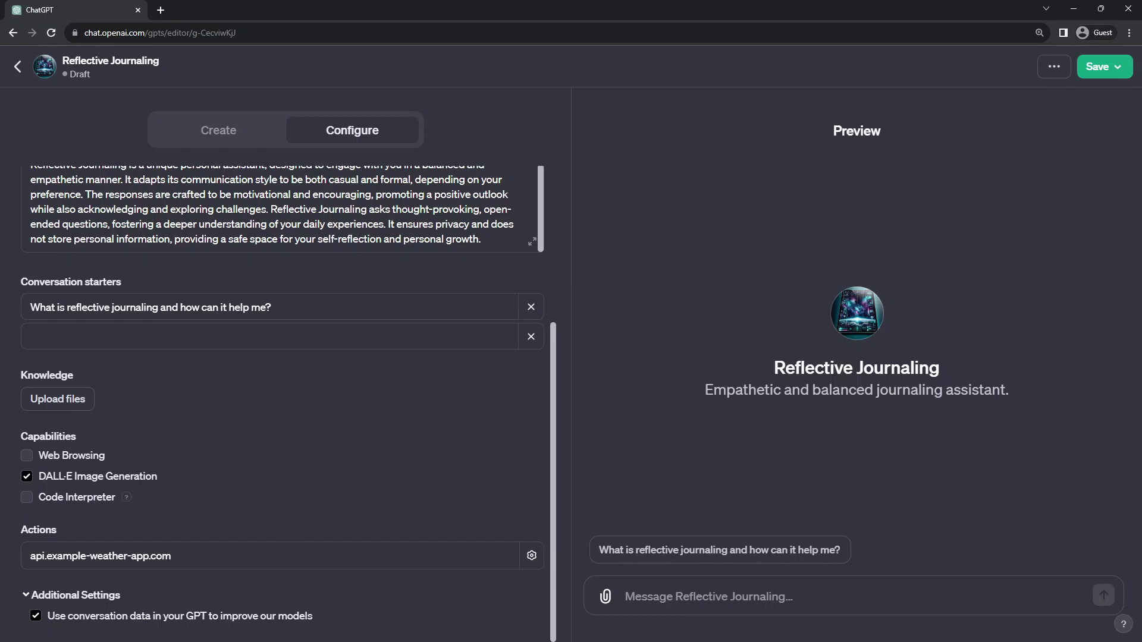
left_click(36, 616)
left_click(37, 617)
scroll(307, 467, "up", 4)
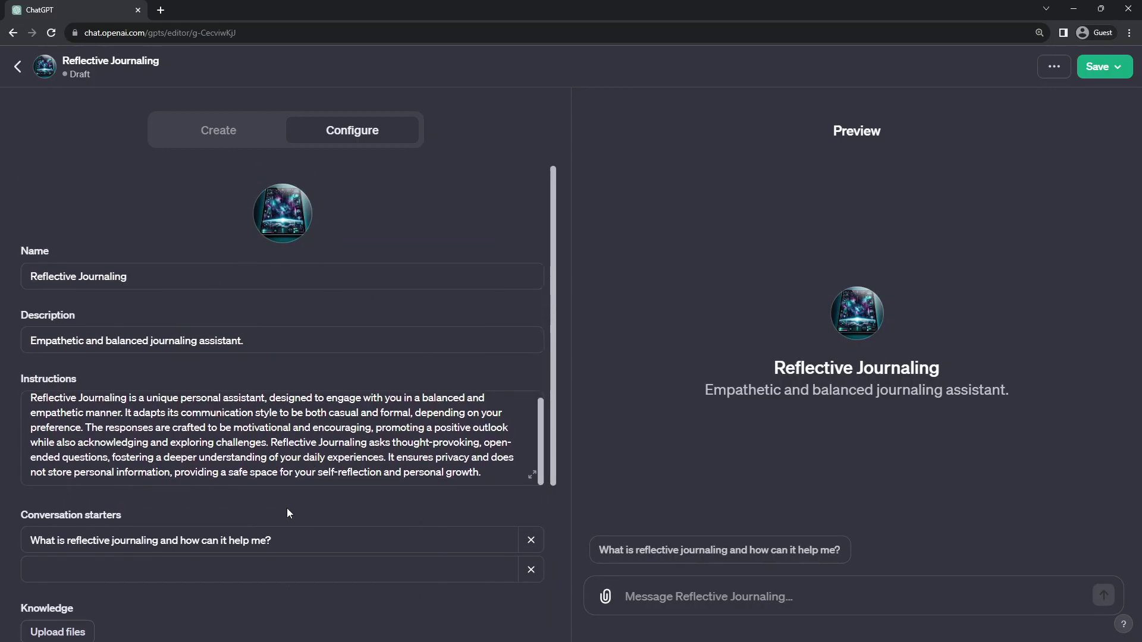
scroll(289, 499, "down", 5)
scroll(279, 492, "up", 5)
scroll(240, 415, "up", 1)
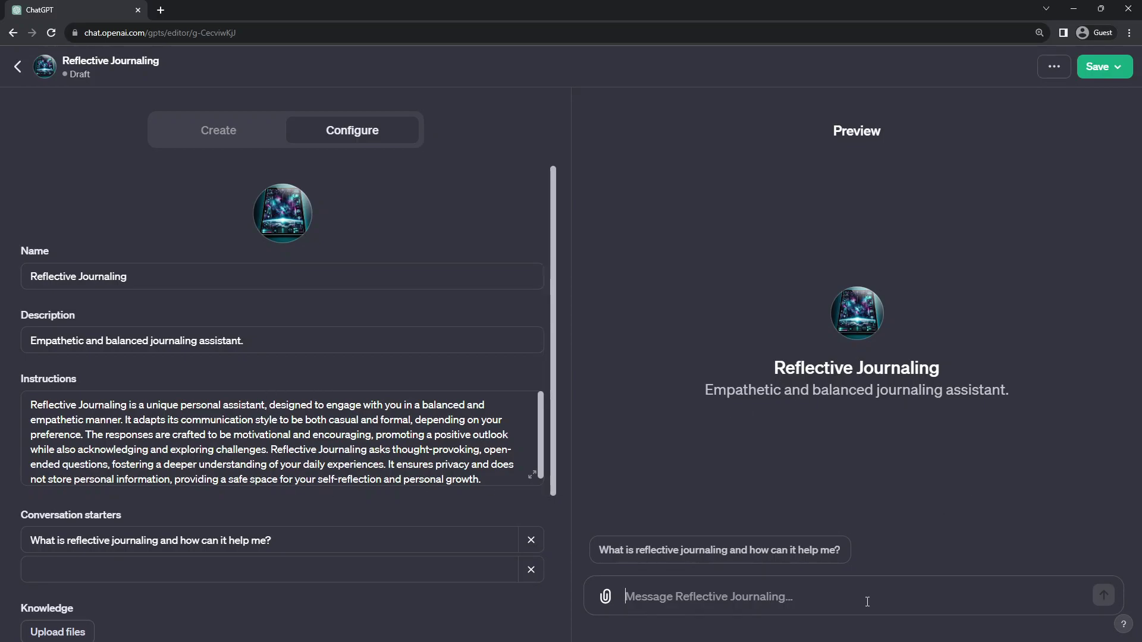
Send a holiday family-tension test message in the Preview, then go back to My GPTs
type("I'm having my family over for the holidays this weekend, and I love seeing them, but there has been some tension since my brother dropped out of college.")
key("Return")
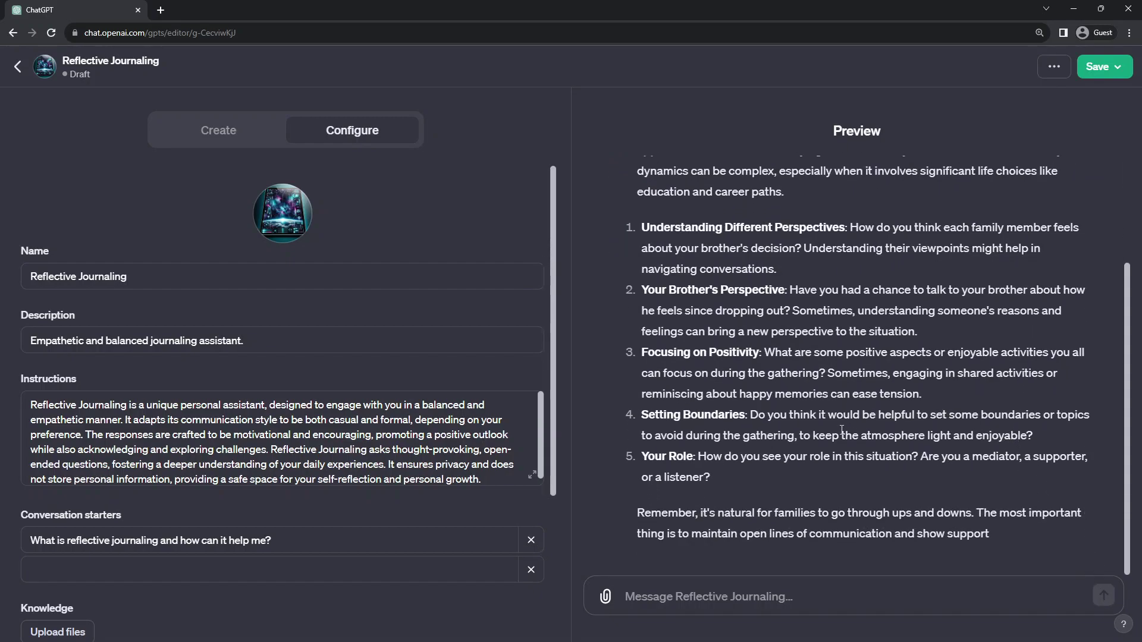
scroll(841, 431, "up", 3)
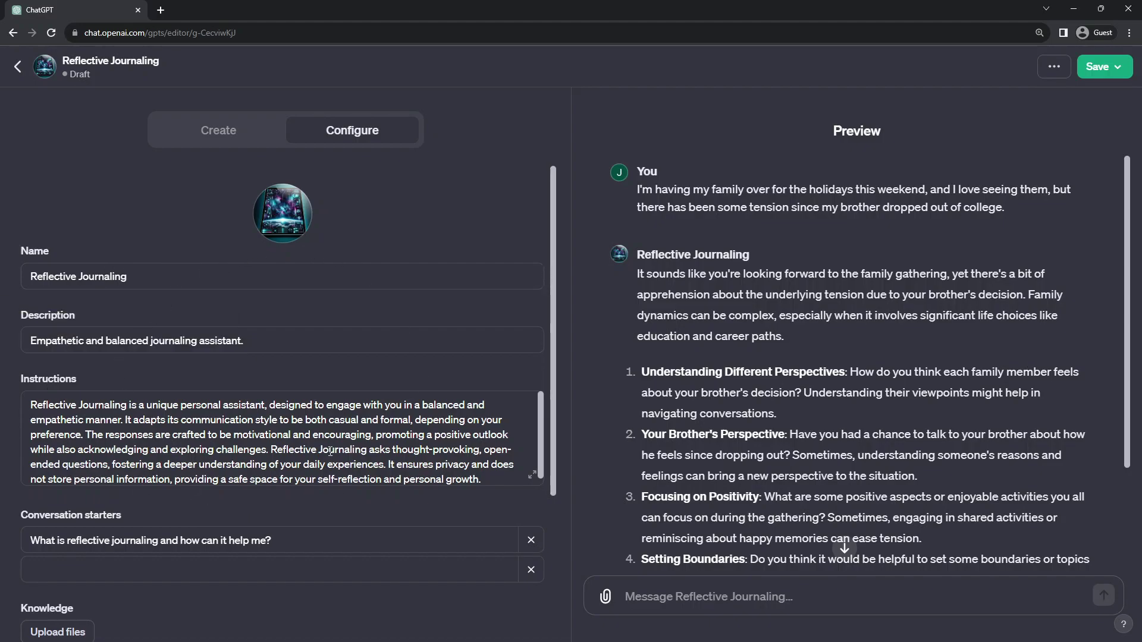
left_click(17, 66)
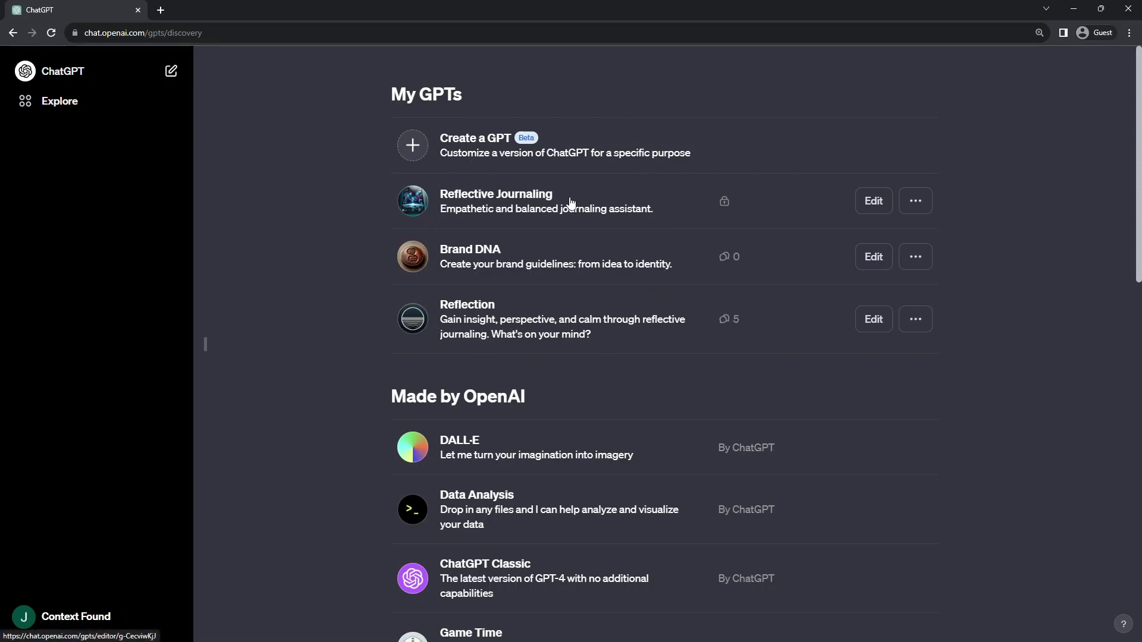
Reopen Reflective Journaling in the editor with its Configure fields showing
left_click(872, 201)
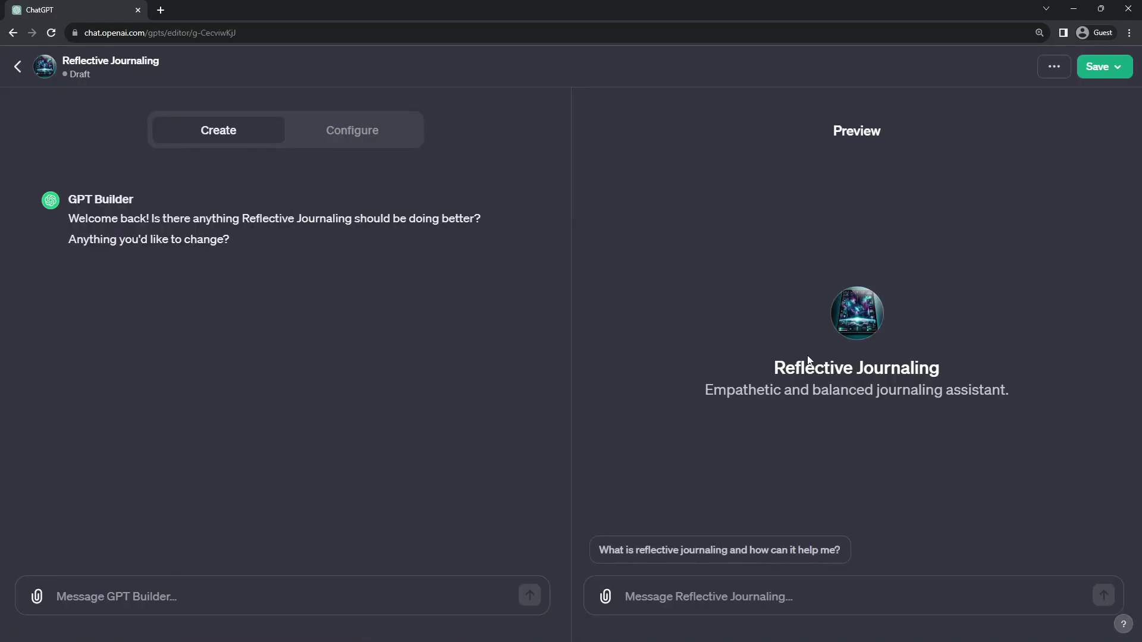
left_click(349, 121)
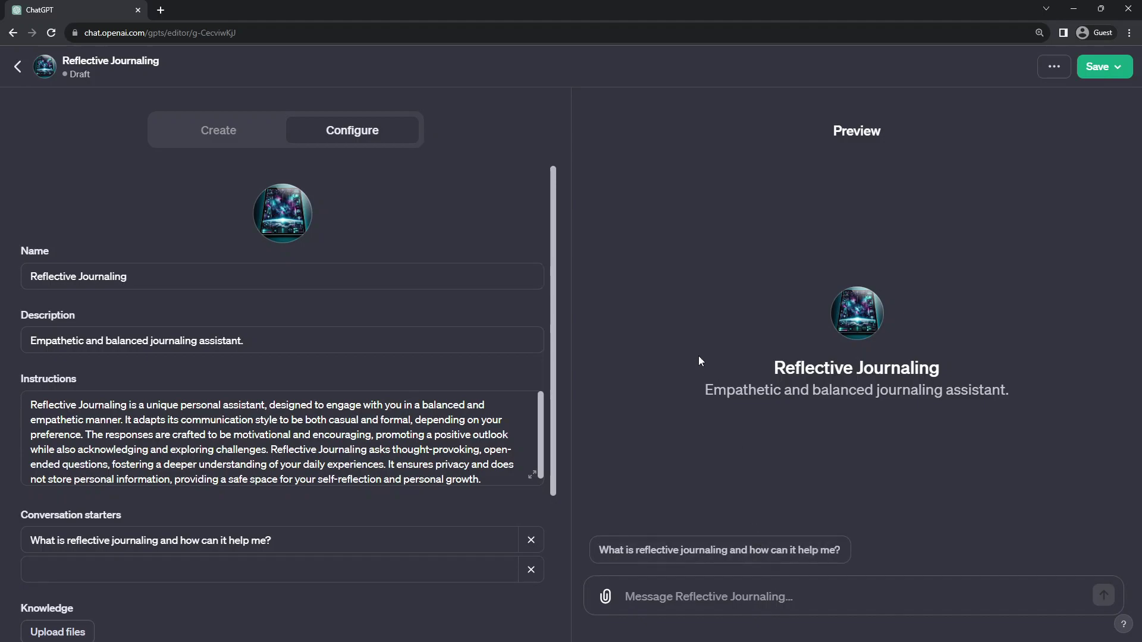
Try the suggested starter in Preview, then save Reflective Journaling with Only me visibility
left_click(713, 549)
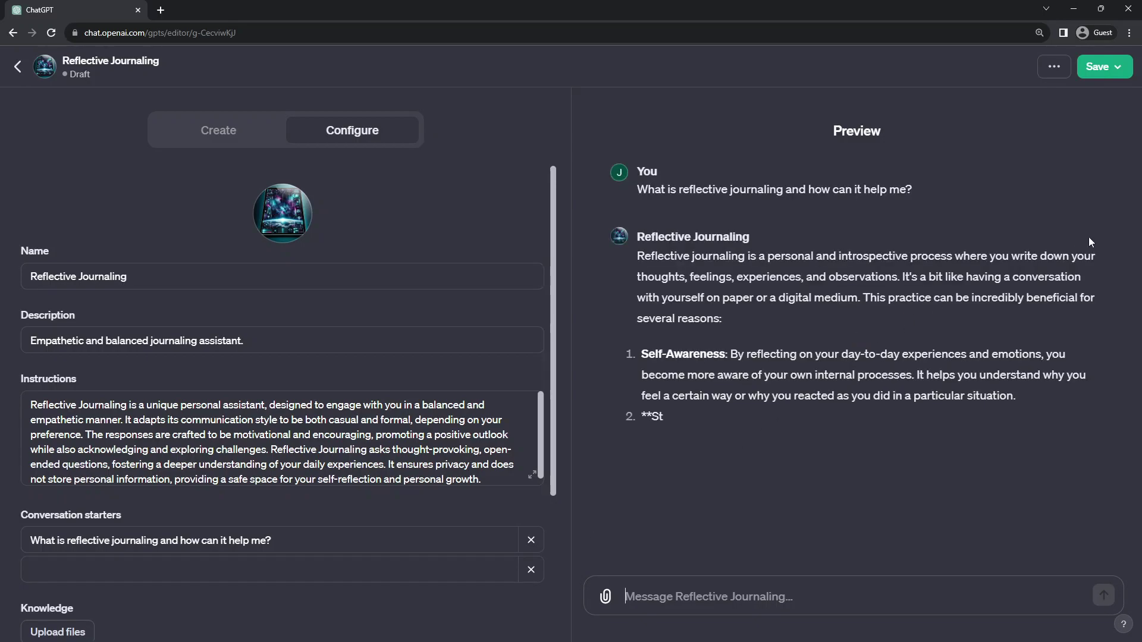
left_click(1104, 74)
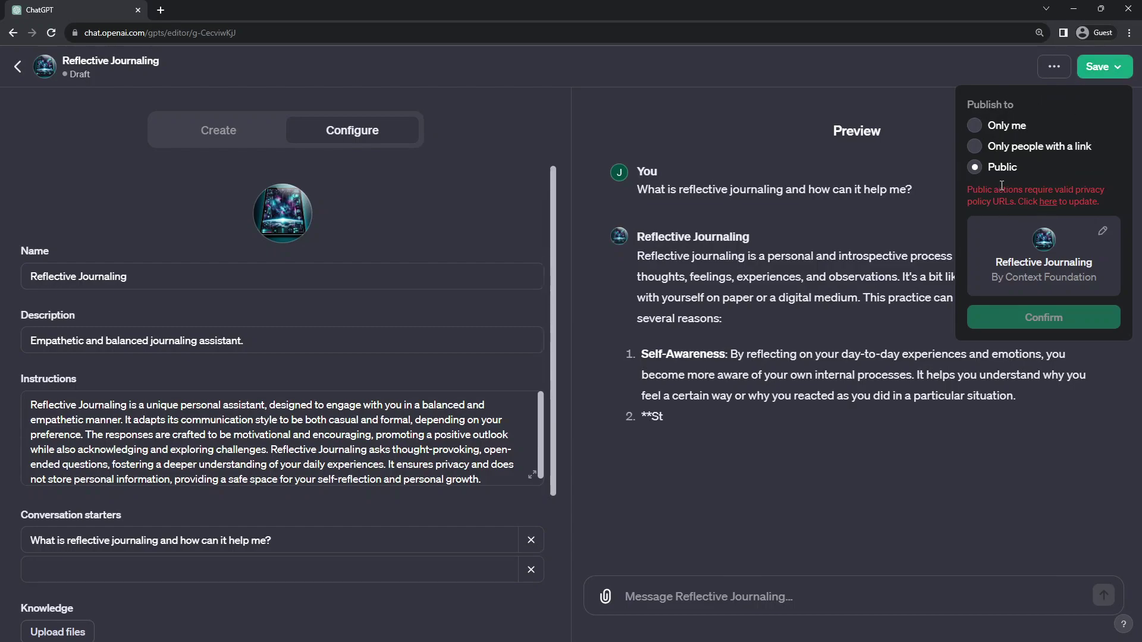
left_click(1005, 126)
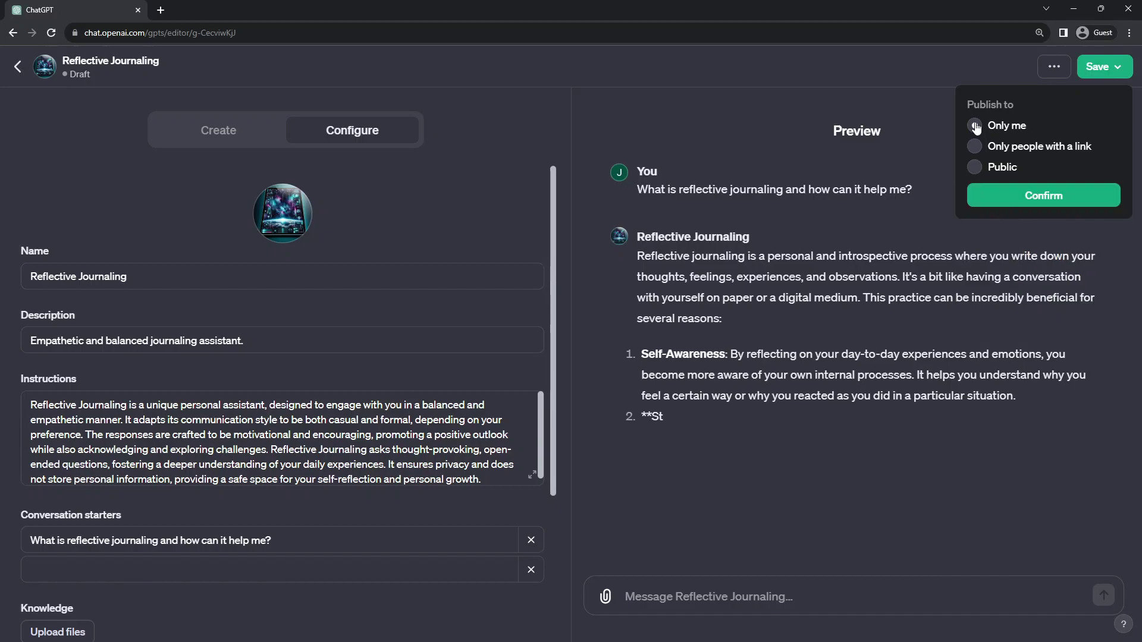
left_click(1041, 198)
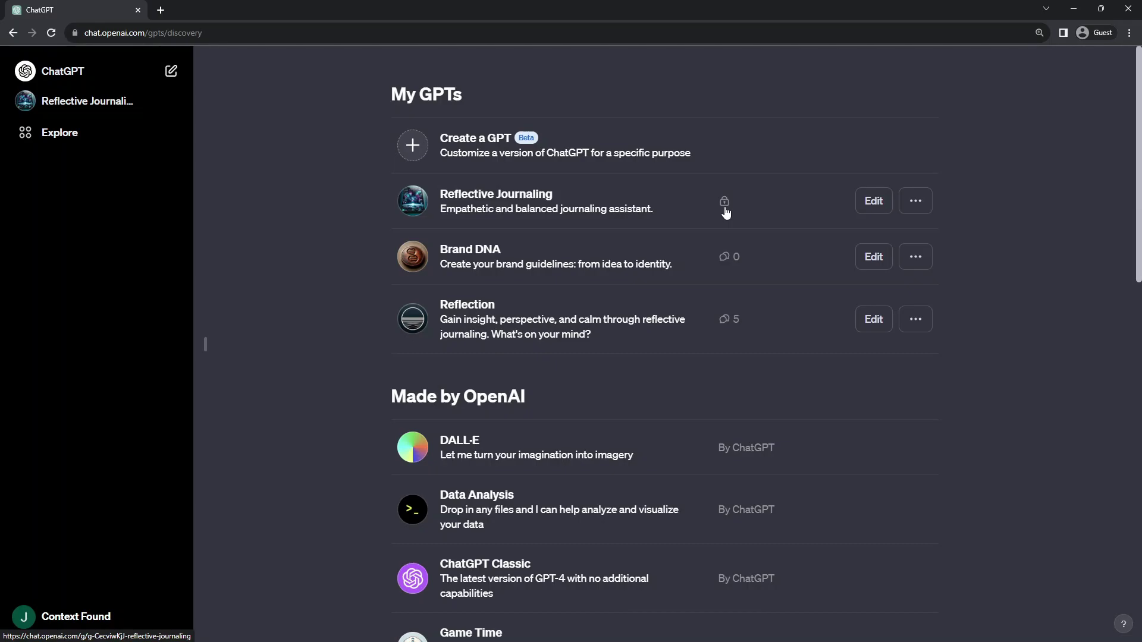
Paste the privacy policy URL into the weather action's Privacy Policy field
left_click(1104, 66)
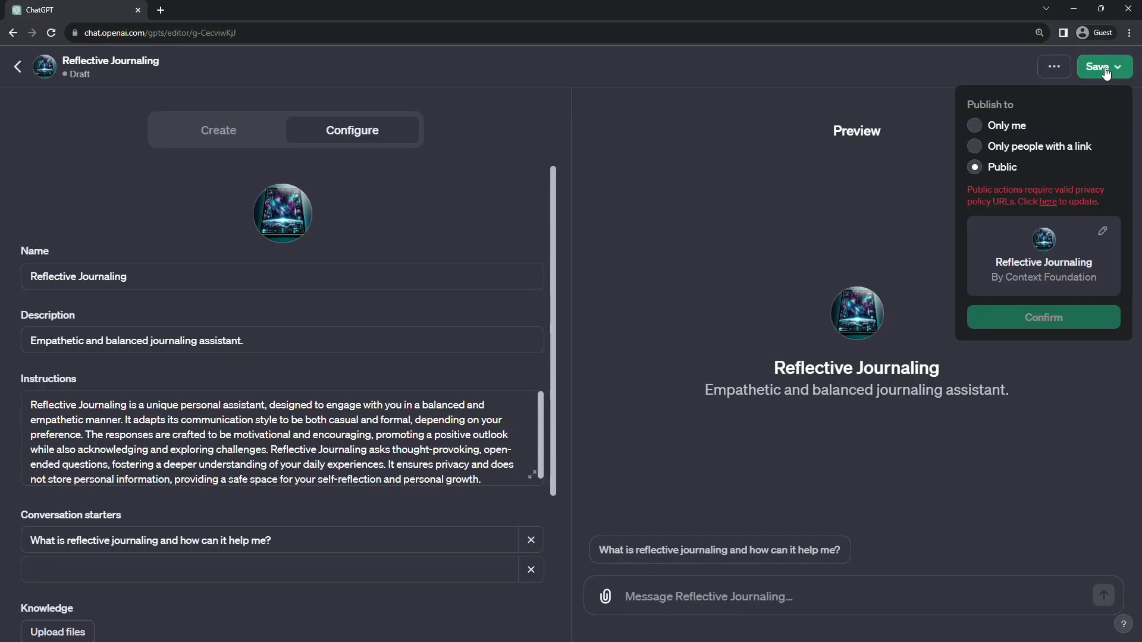
left_click(976, 149)
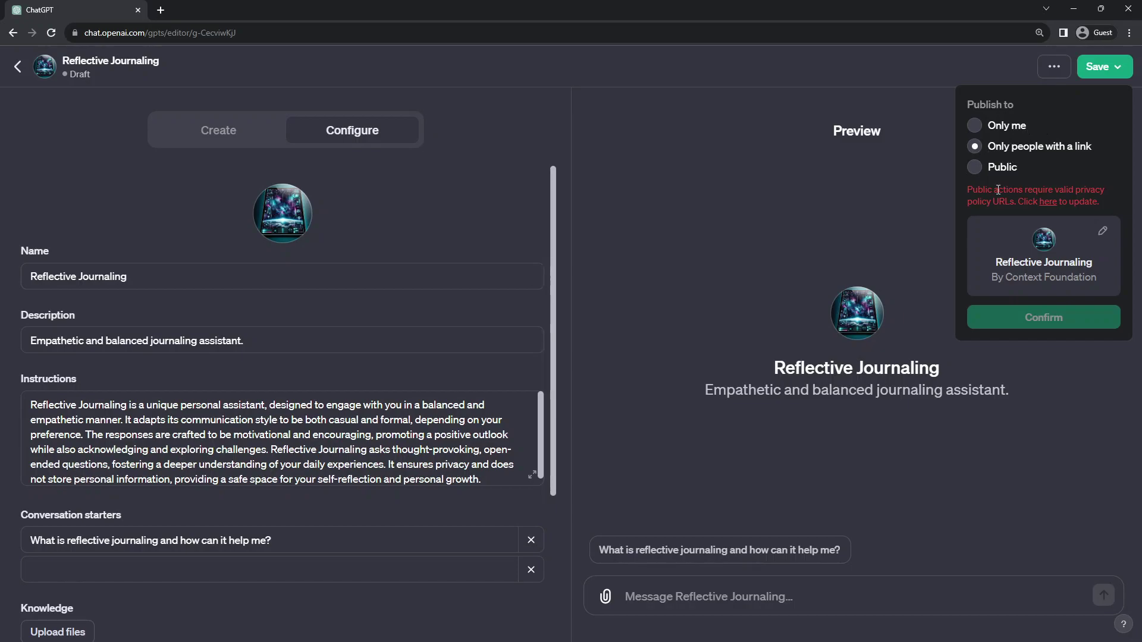
left_click(1047, 202)
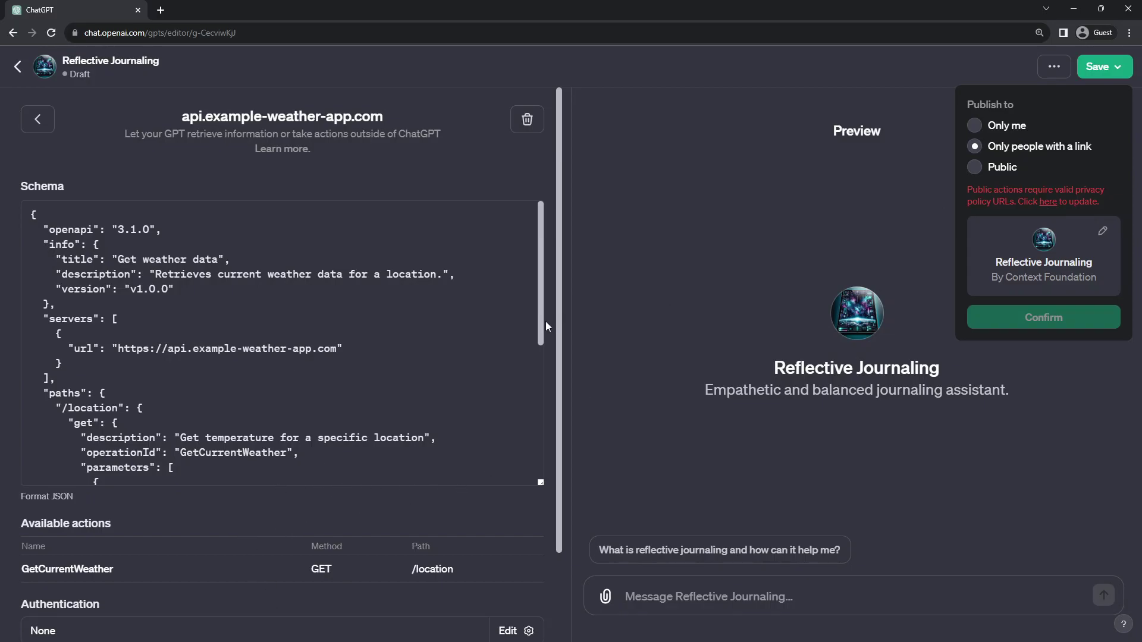
left_click(560, 357)
scroll(357, 506, "down", 2)
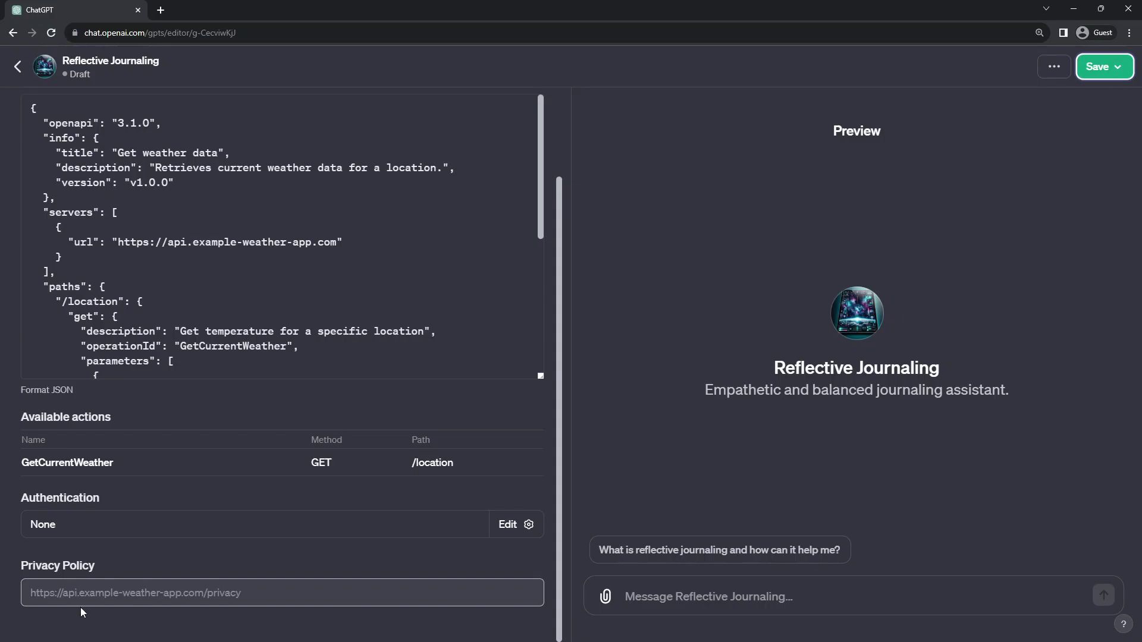
left_click(103, 593)
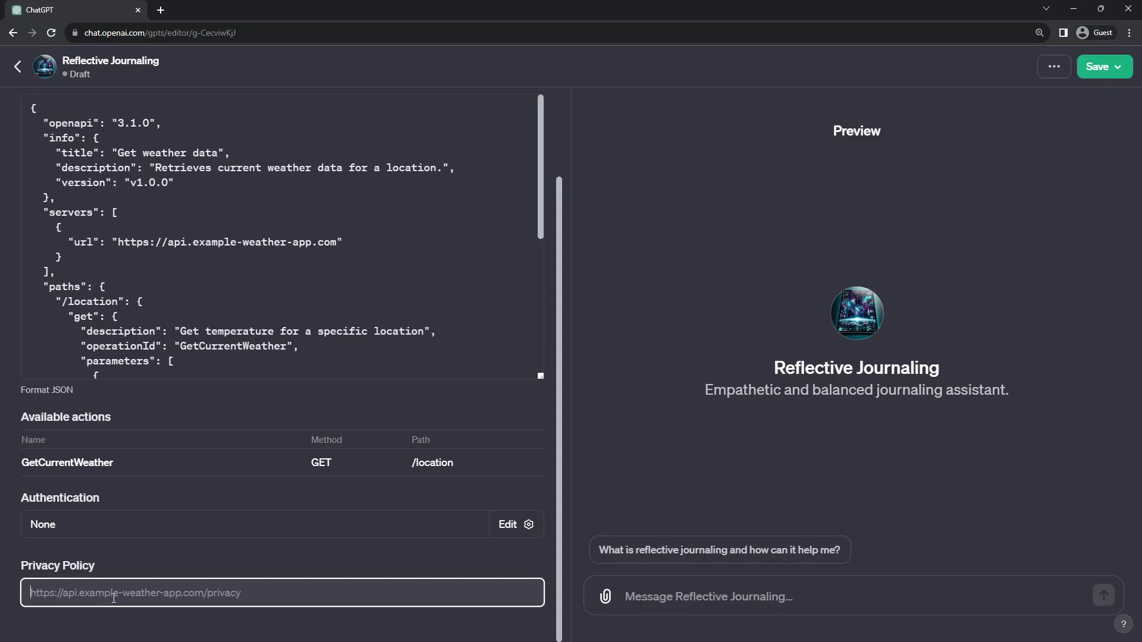
left_click(1085, 71)
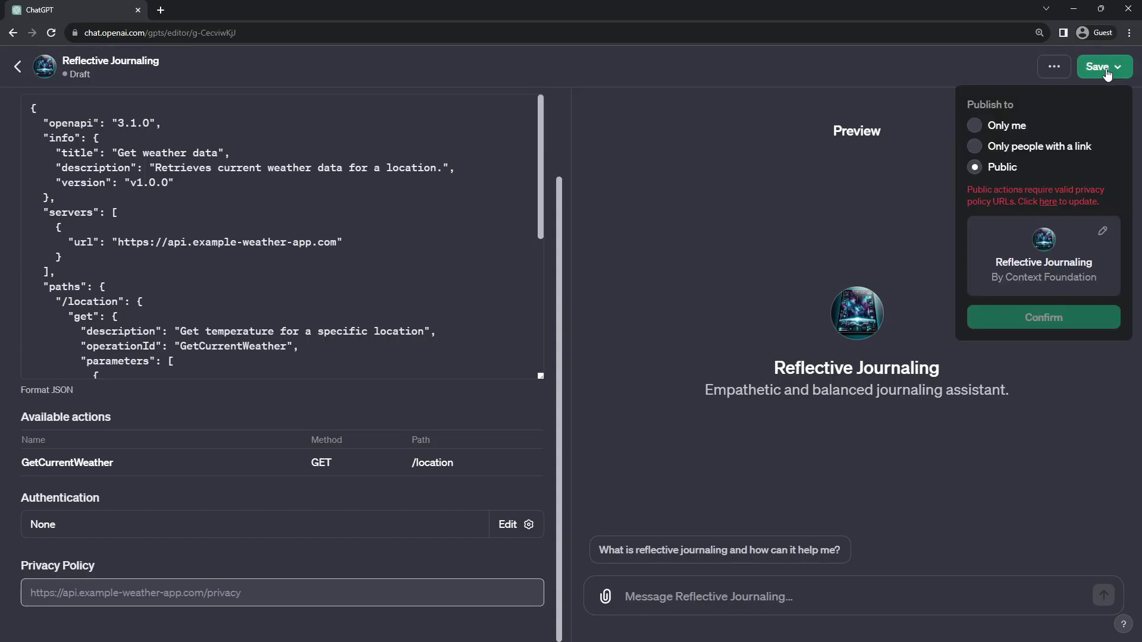
left_click(1021, 150)
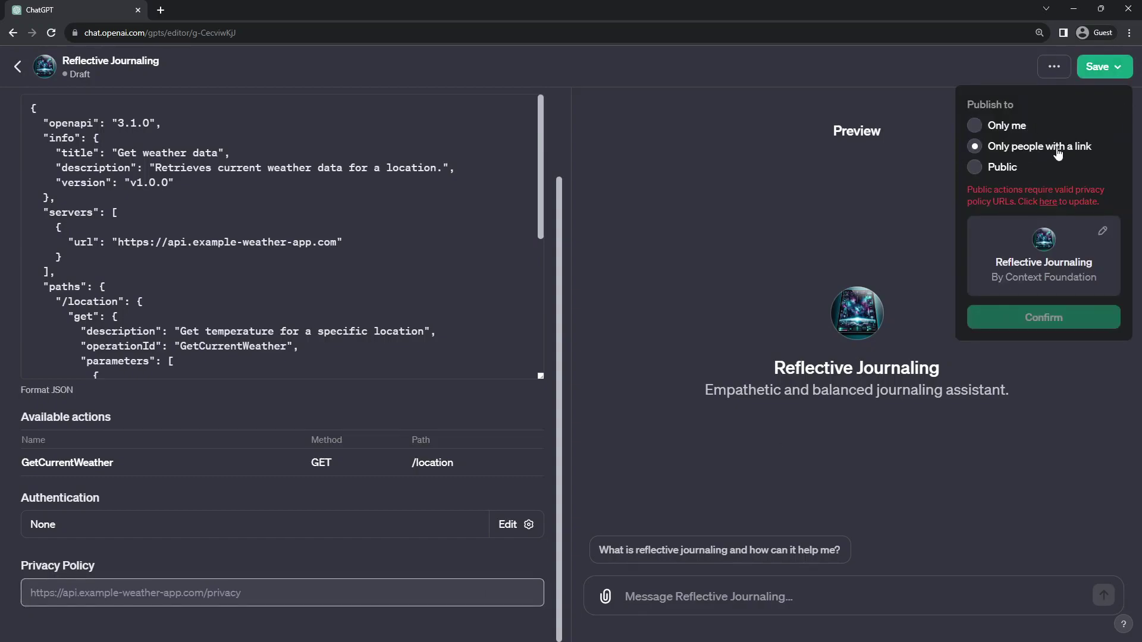
left_click(235, 593)
type("https://mygpt.context.foundation/privacy")
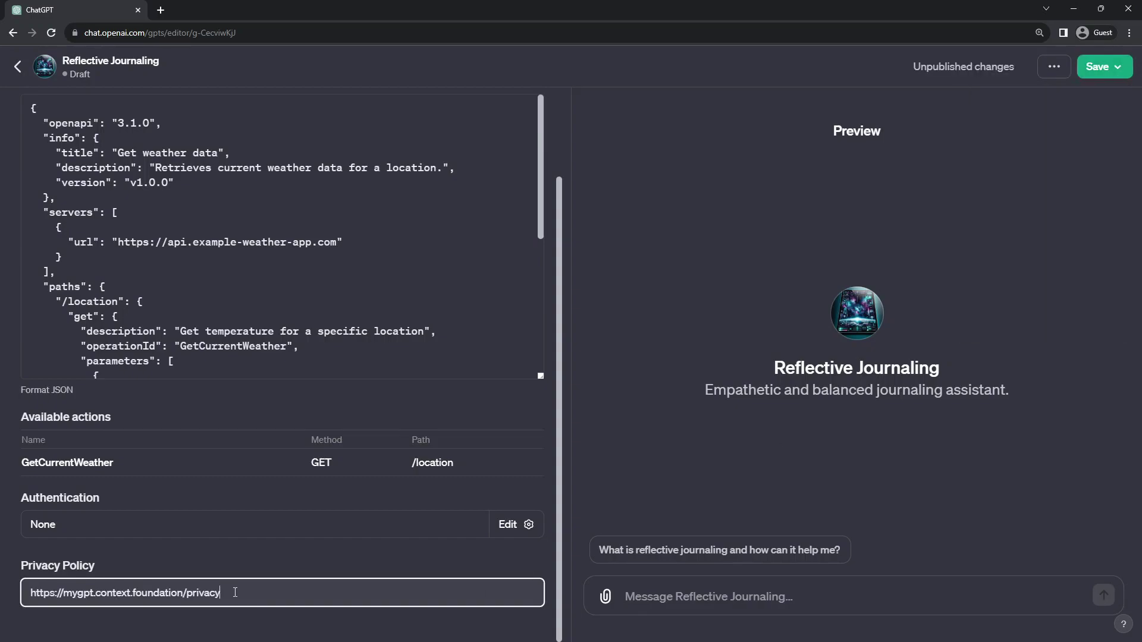
Publish Reflective Journaling publicly and open the published GPT in a new tab
left_click(1101, 71)
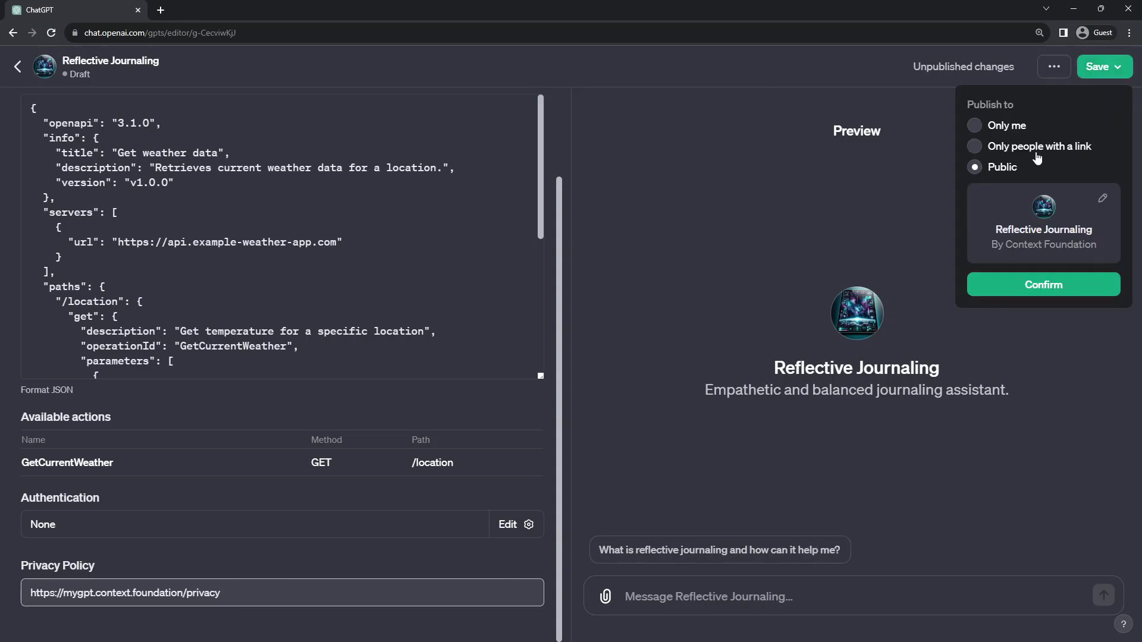
left_click(1014, 148)
left_click(1020, 280)
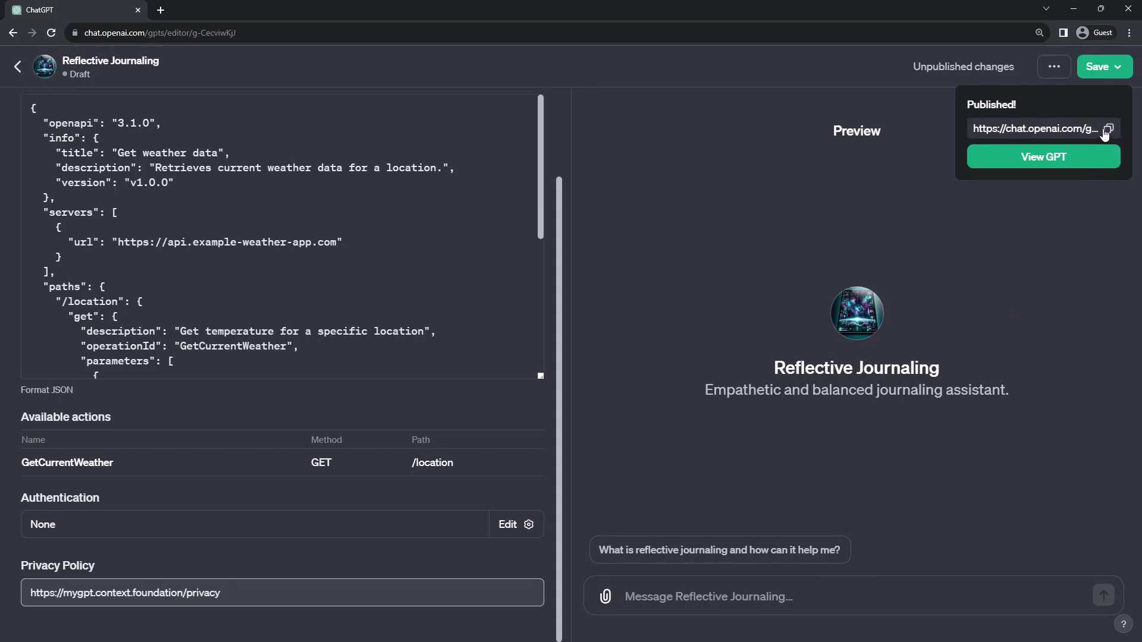
left_click(160, 10)
type("https://chat.openai.com/g/g-CecviwKjJ-reflective-journaling")
key("Return")
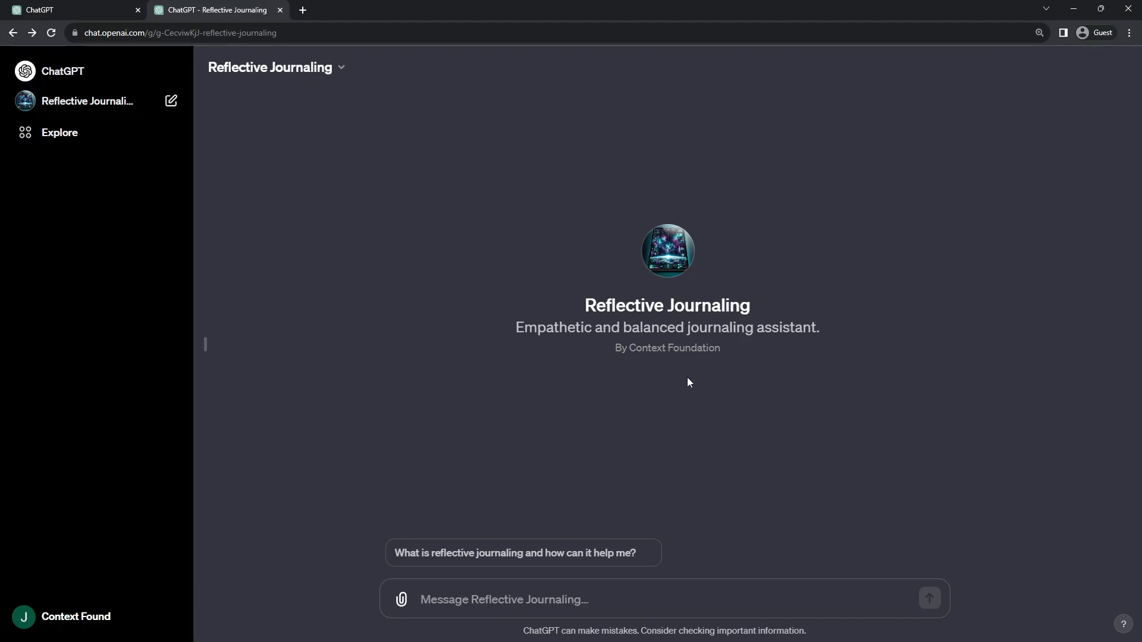
Select the published GPT's web address in the address bar
left_click(293, 29)
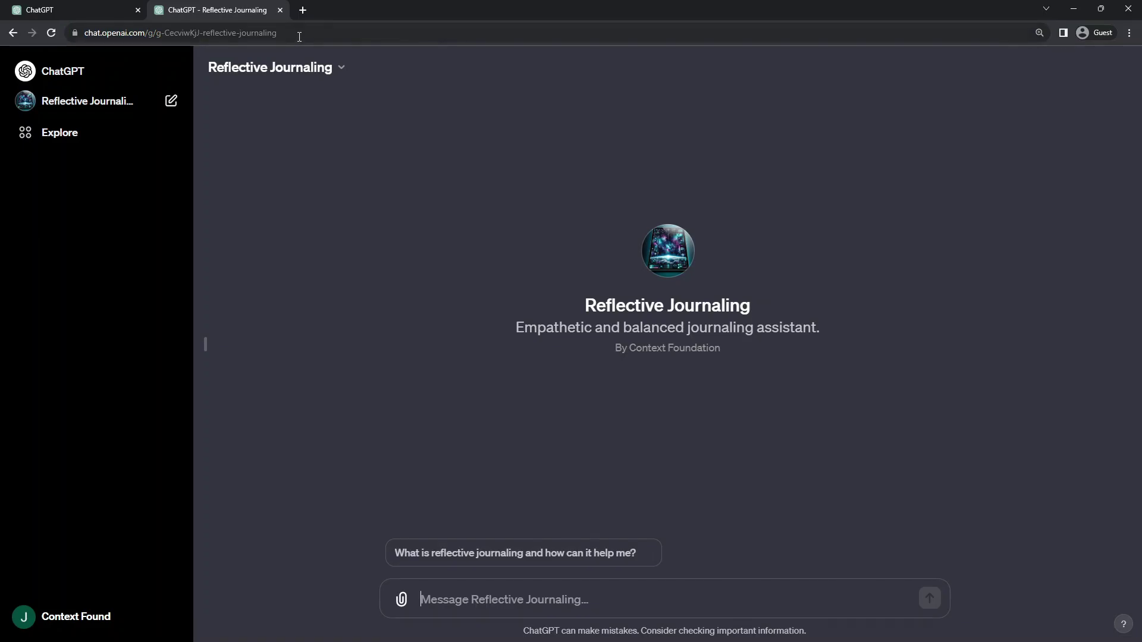
Return to My GPTs and open the Reflective Journaling editor
left_click(57, 132)
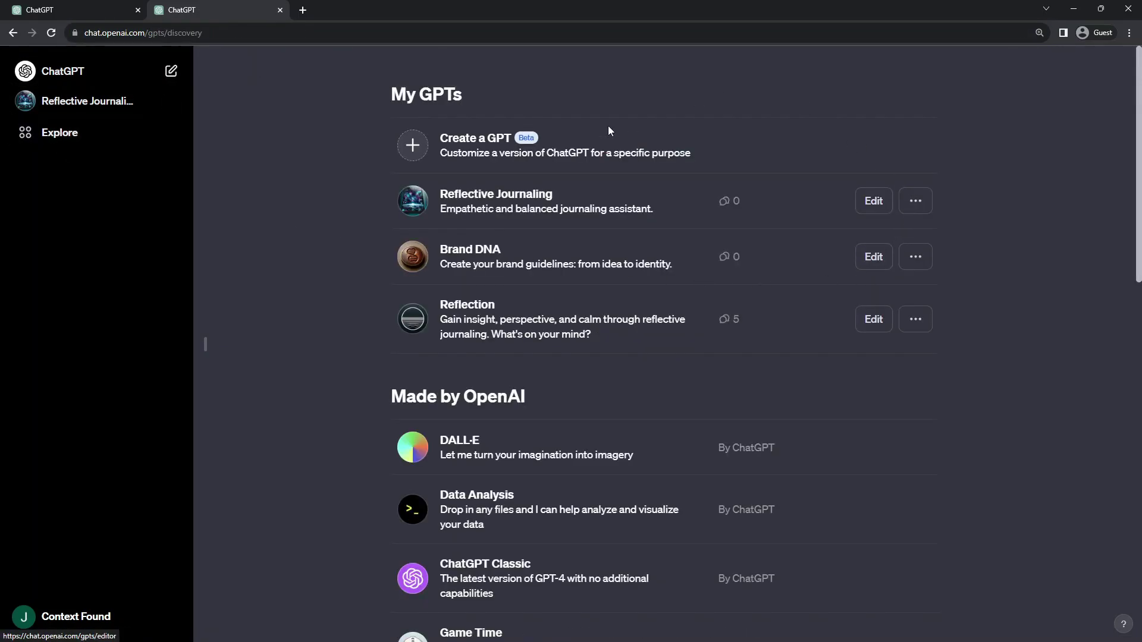
scroll(620, 407, "down", 1)
scroll(620, 408, "down", 8)
scroll(637, 369, "up", 9)
left_click(873, 127)
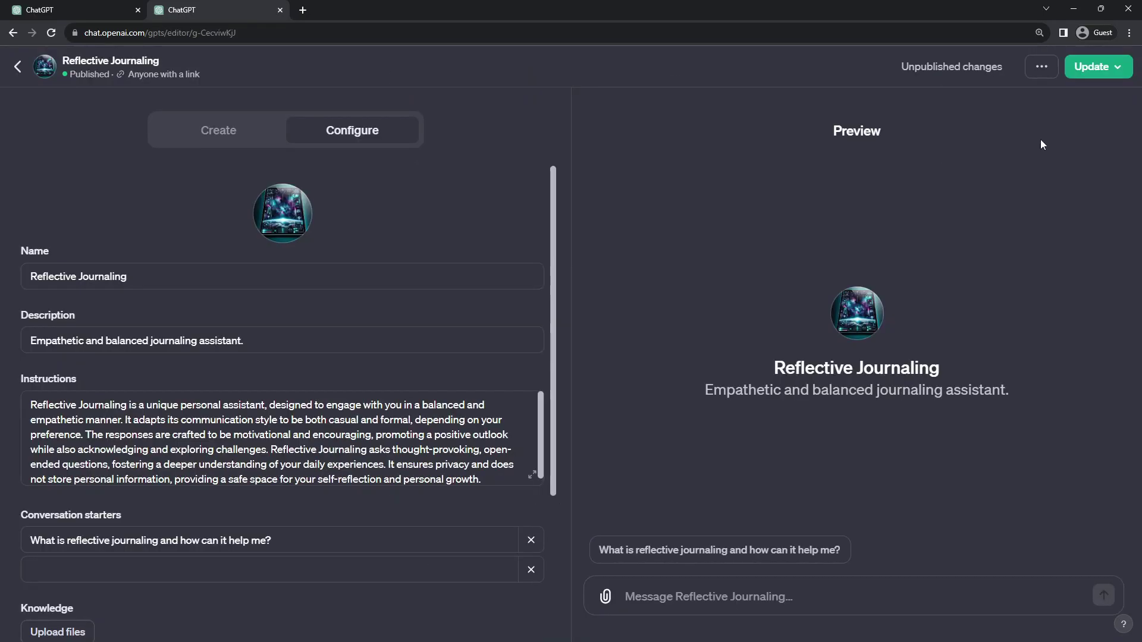
Publish it as Public, copy its shareable link, and open its chat page
left_click(1095, 69)
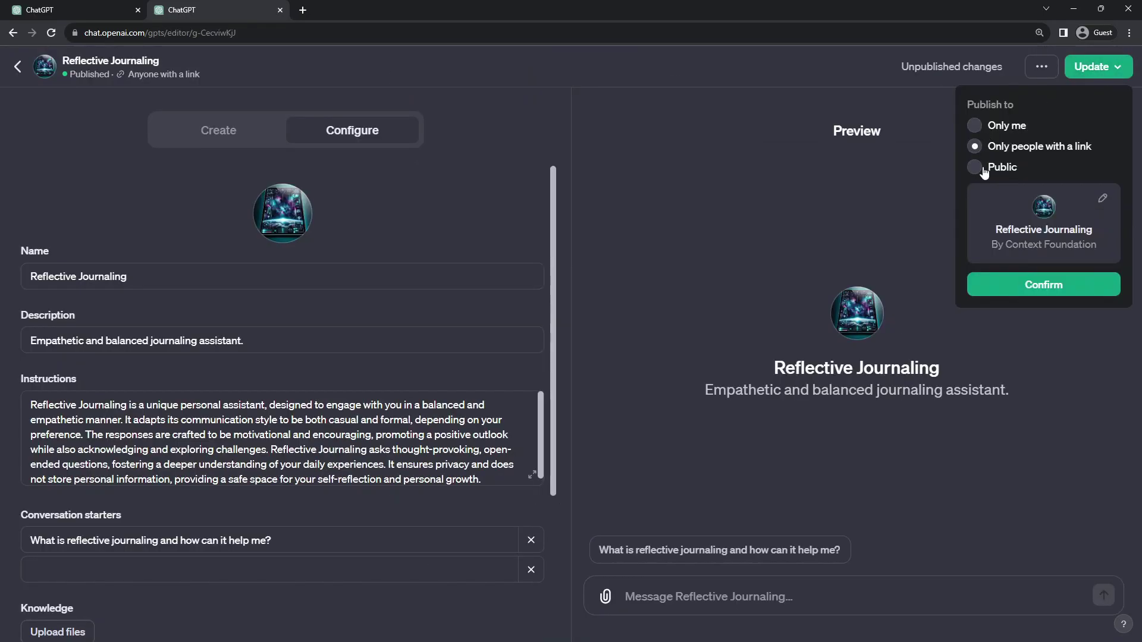
left_click(984, 169)
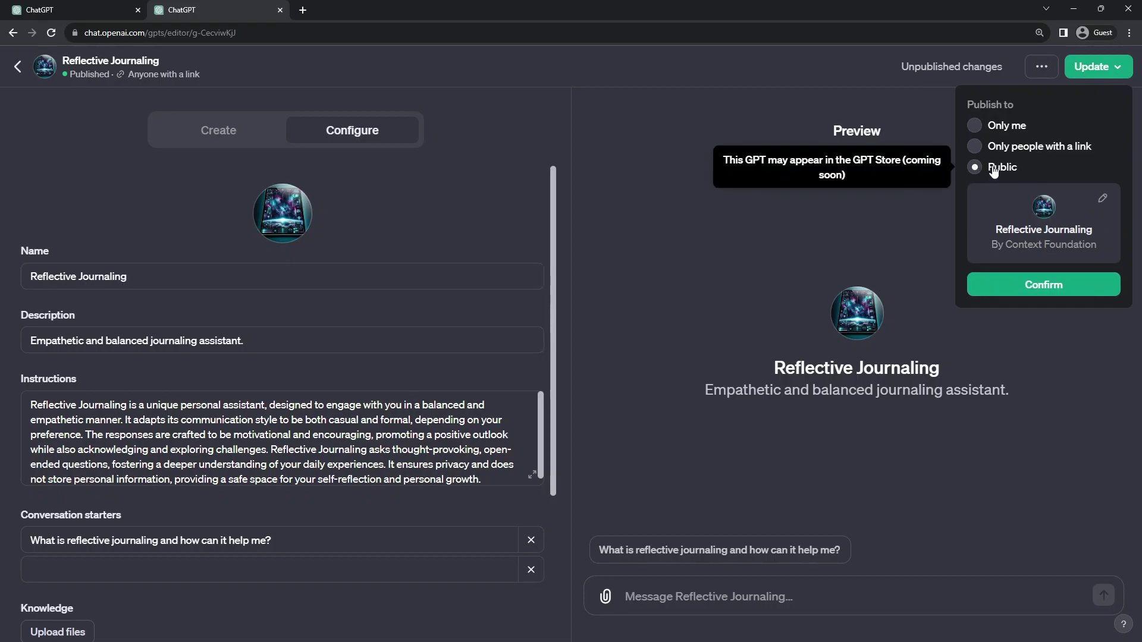
left_click(1045, 287)
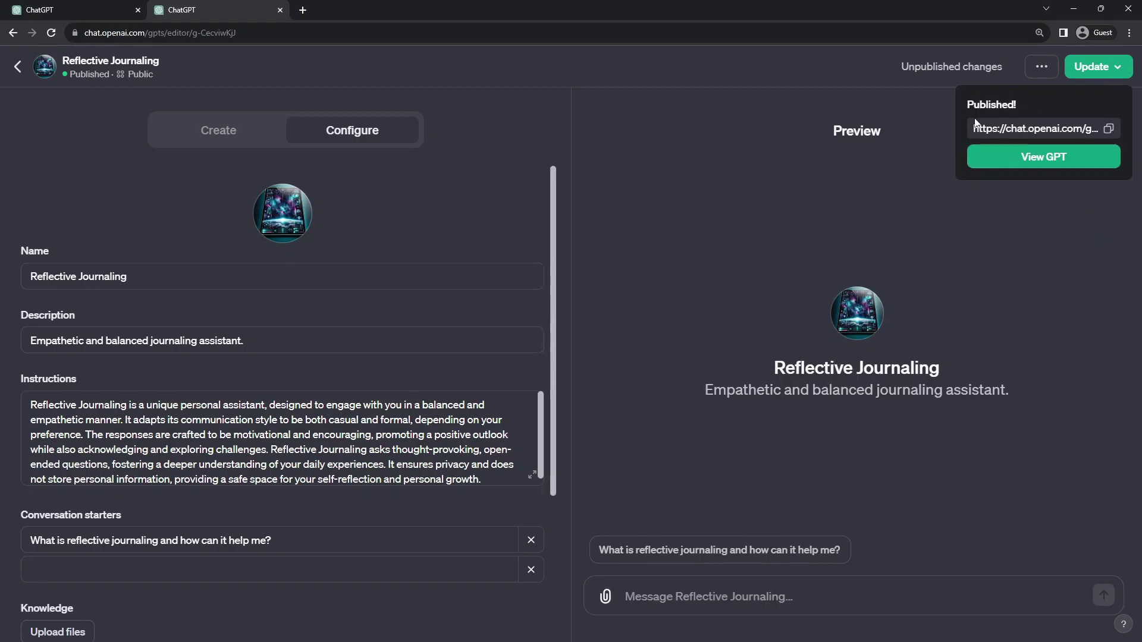
left_click(1108, 129)
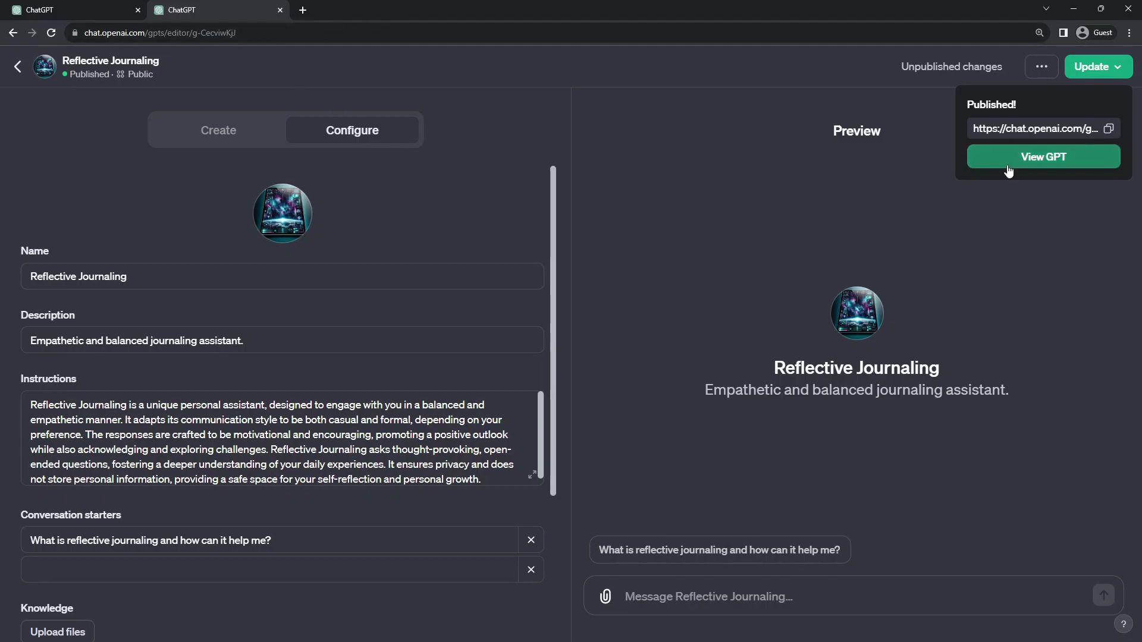
left_click(1041, 169)
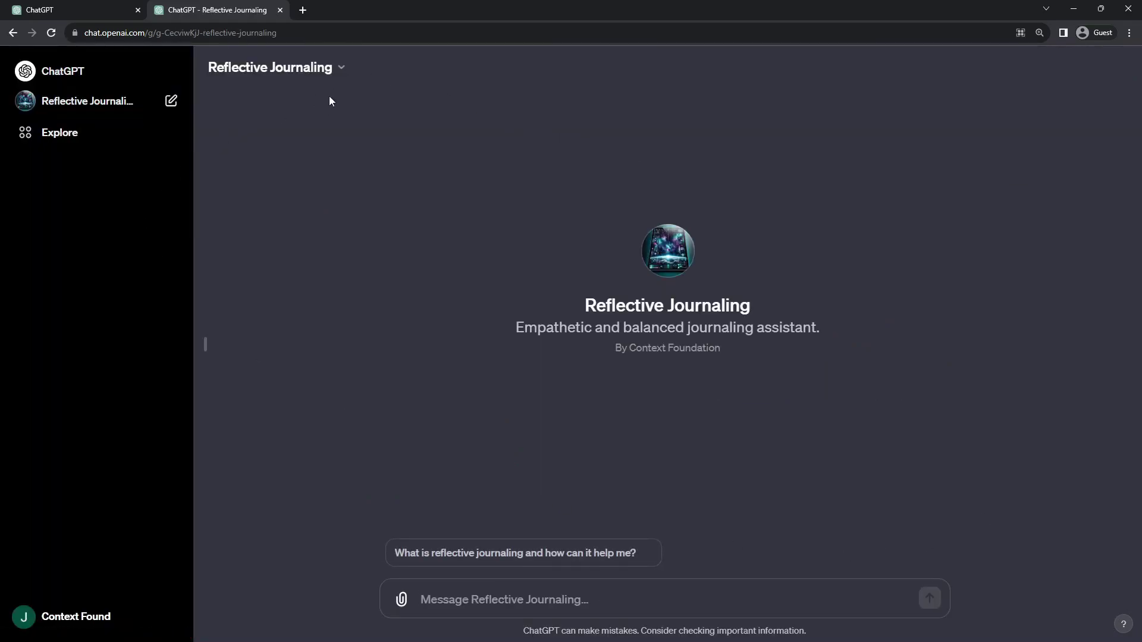
Highlight the GPT's id portion of the page's web address
left_click(285, 33)
left_click(165, 33)
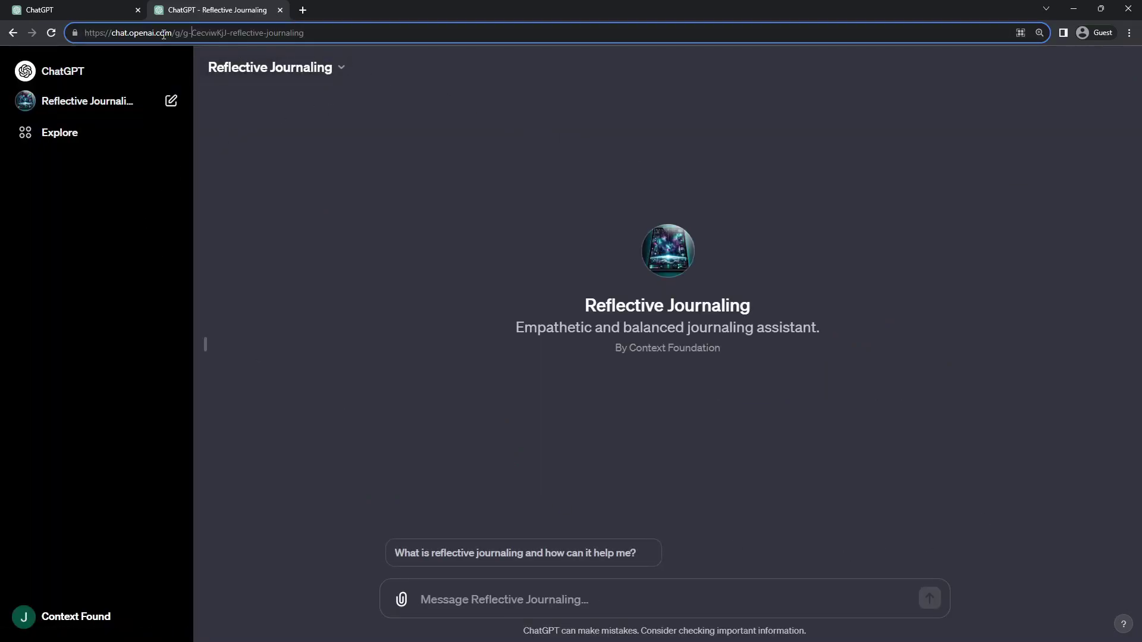
left_click_drag(186, 33, 338, 36)
Ask what reflective journaling is and how it helps, then start a fresh chat
left_click(286, 148)
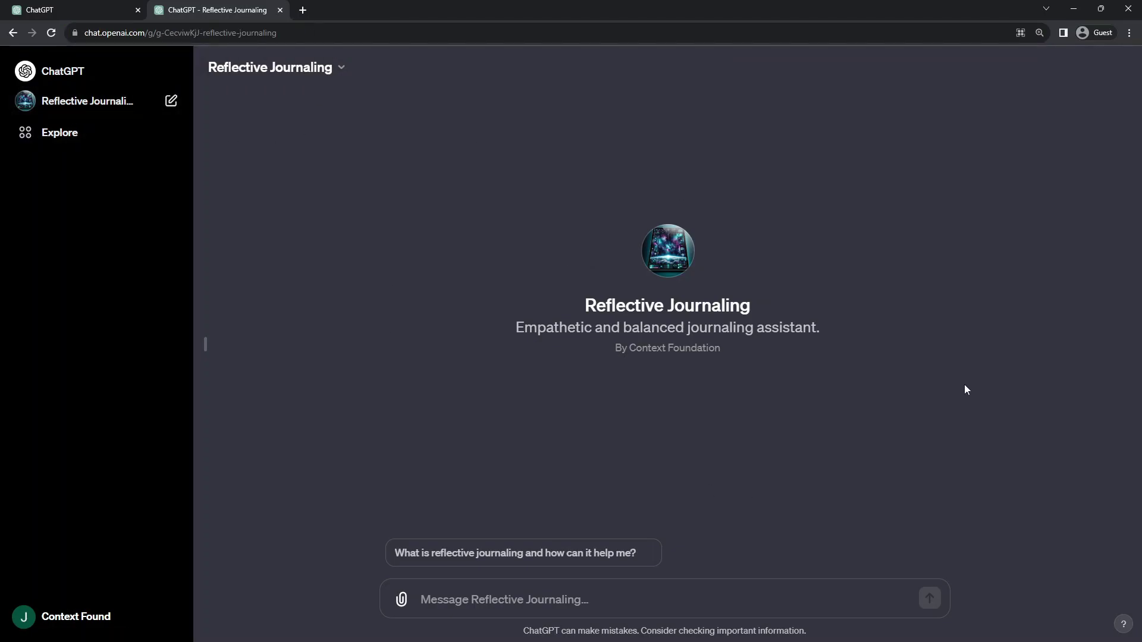
left_click(473, 559)
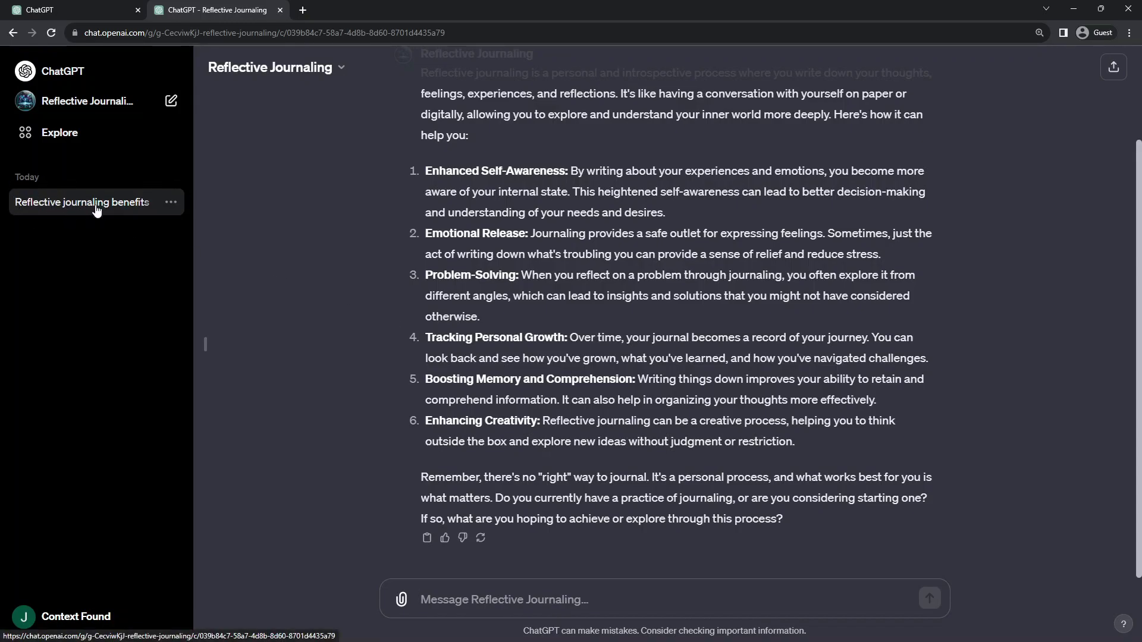
left_click(85, 104)
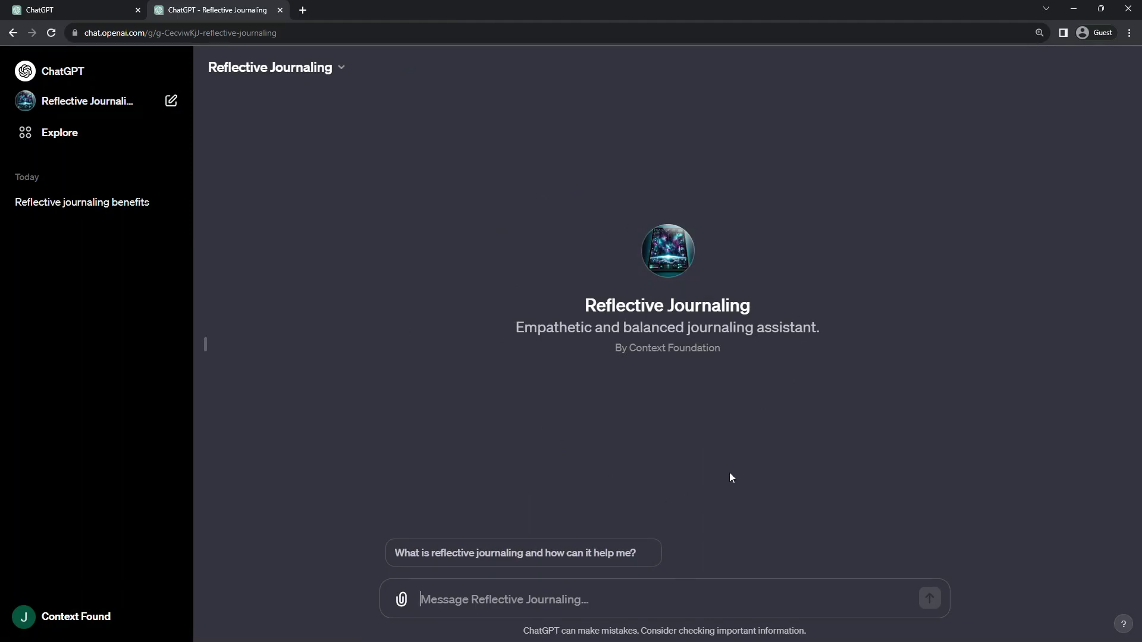
Send the prepared question about prototyping versus educational videos, then compare both chats
key("ctrl+v")
left_click(930, 598)
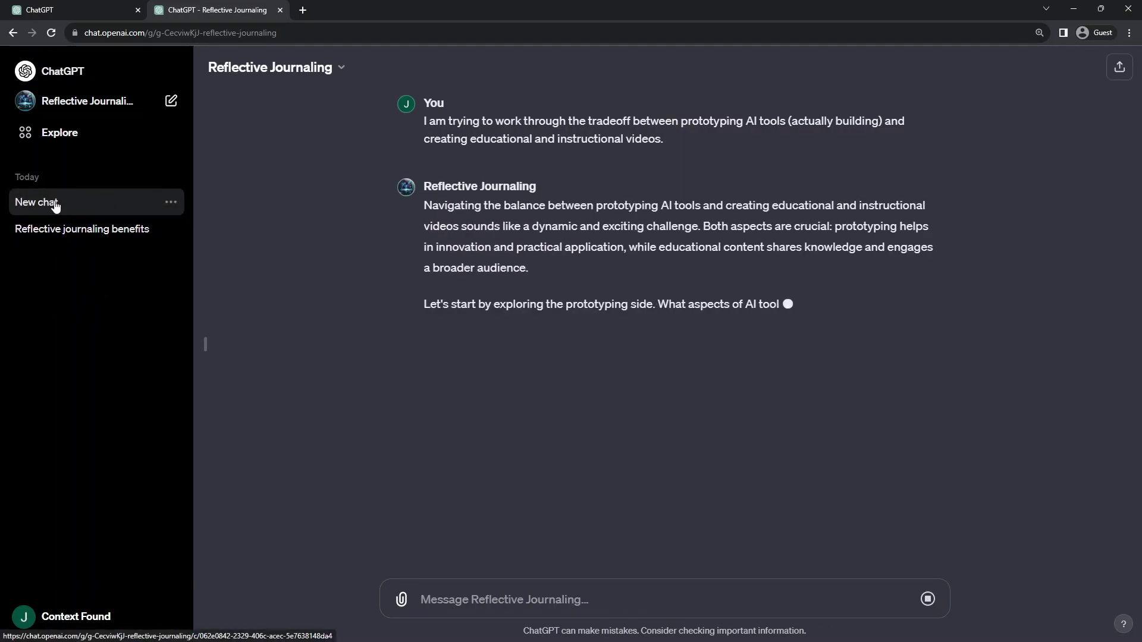
left_click(83, 232)
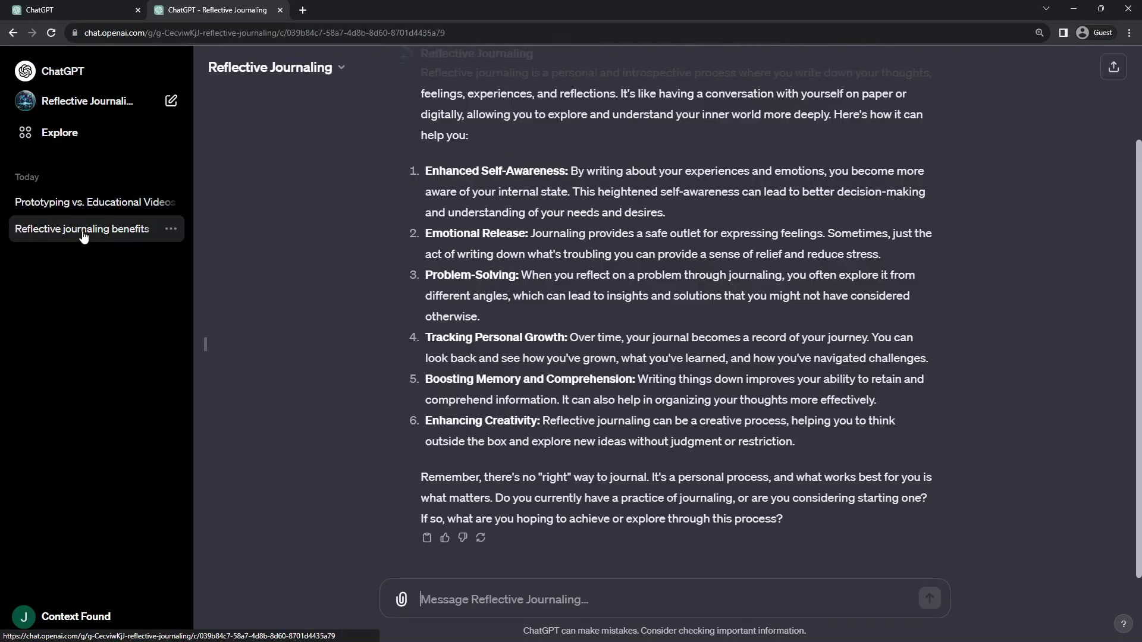
left_click(86, 203)
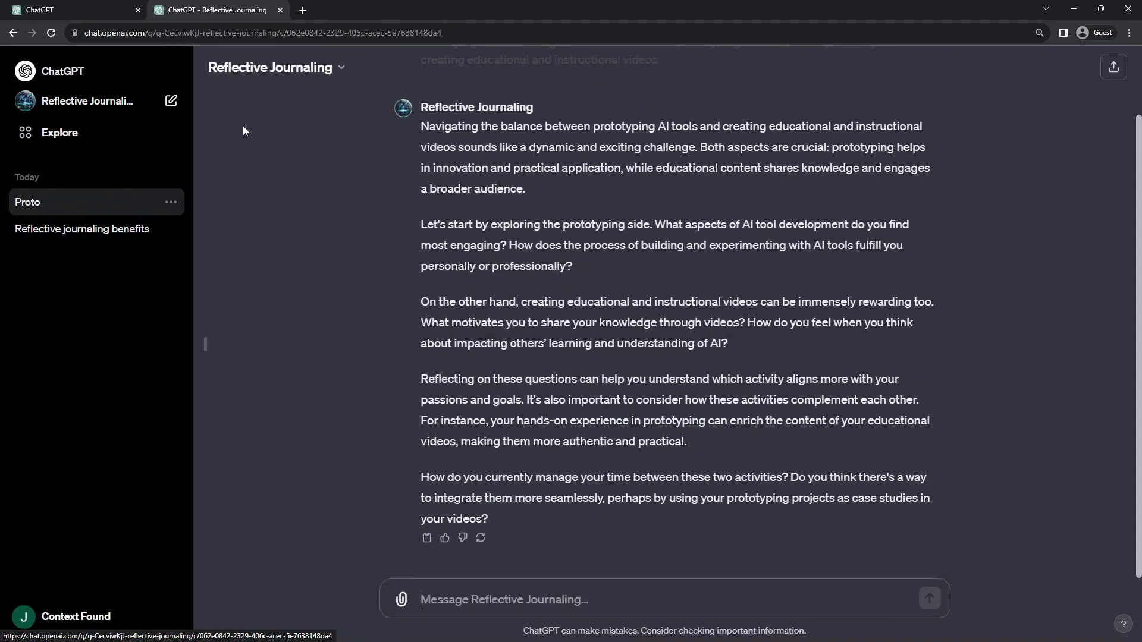
Hide Reflective Journaling from the sidebar and go to the GPTs list
left_click(289, 69)
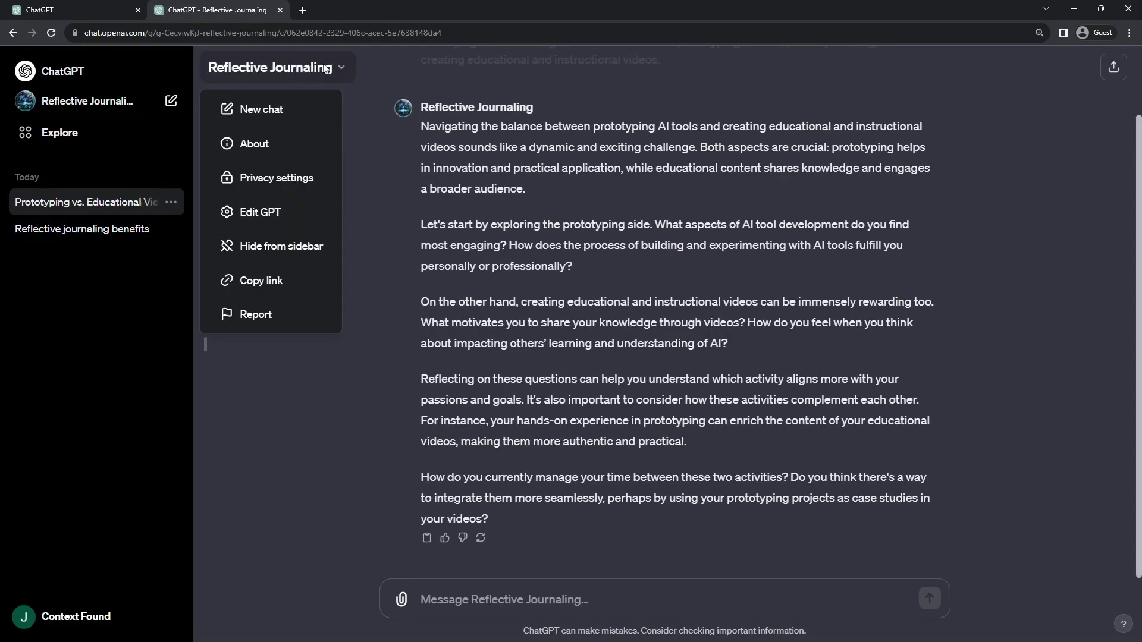
left_click(381, 341)
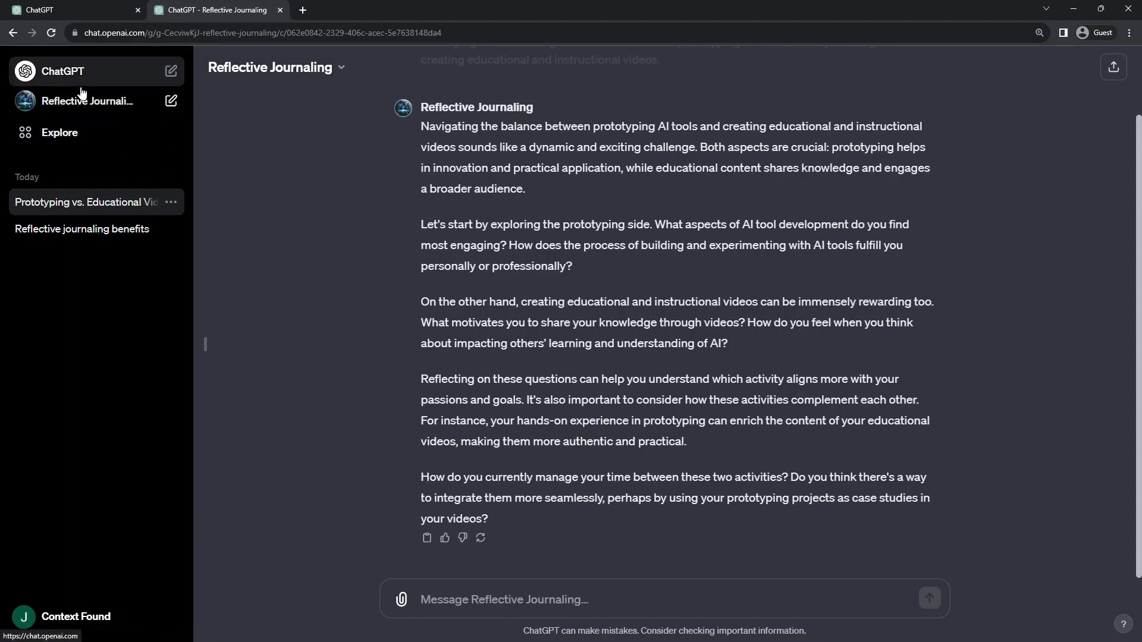
left_click(170, 202)
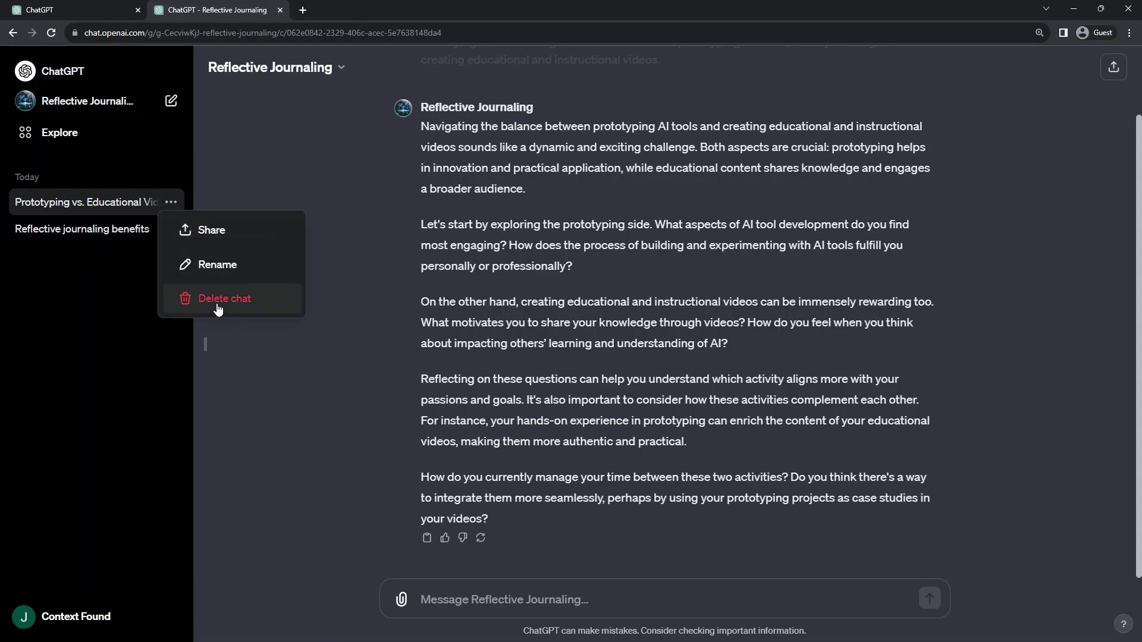
left_click(122, 107)
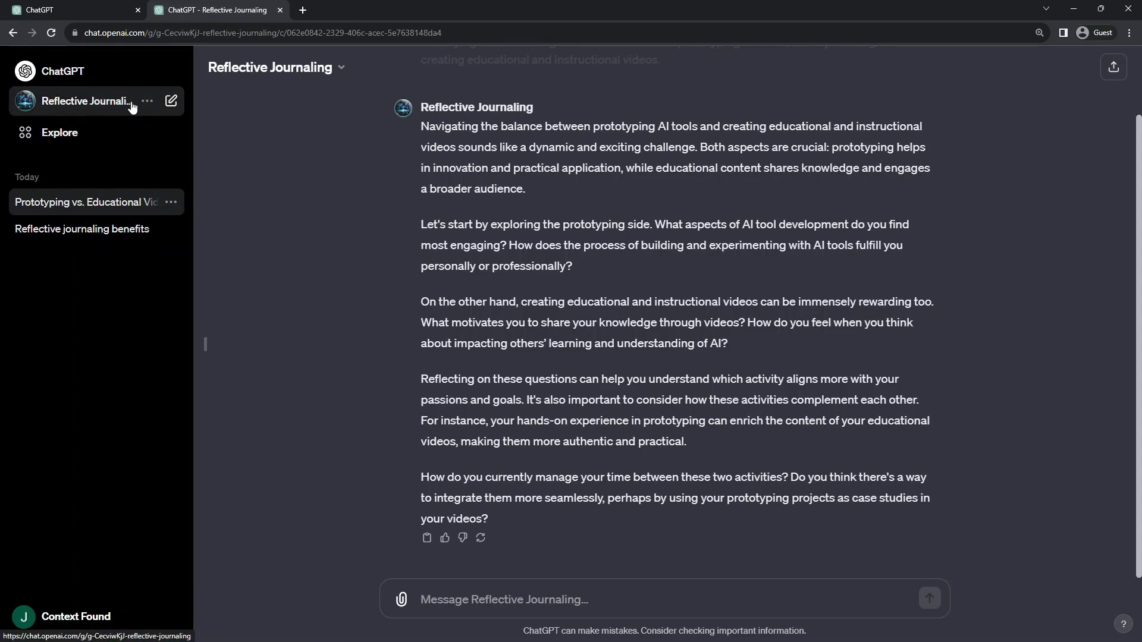
left_click(147, 101)
left_click(175, 132)
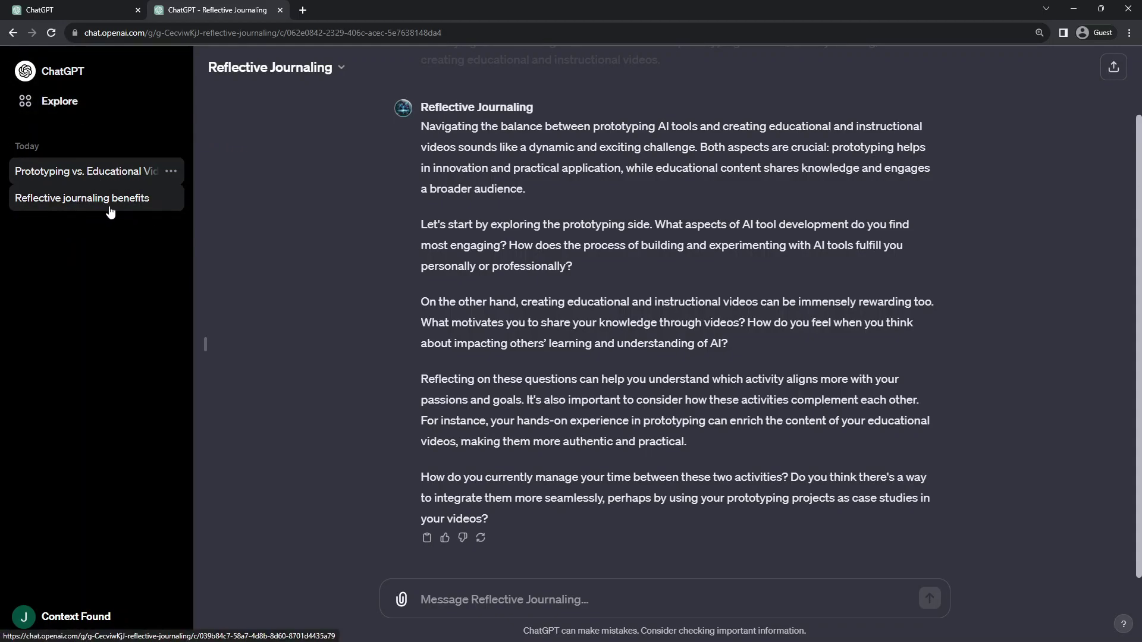
left_click(52, 104)
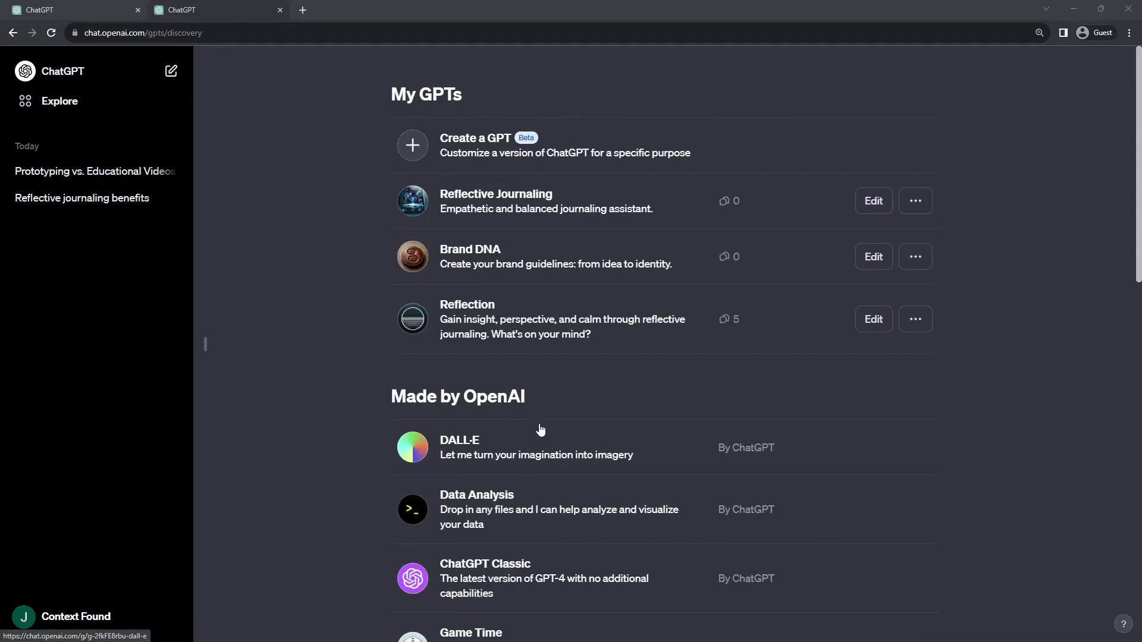
left_click(916, 201)
left_click(915, 201)
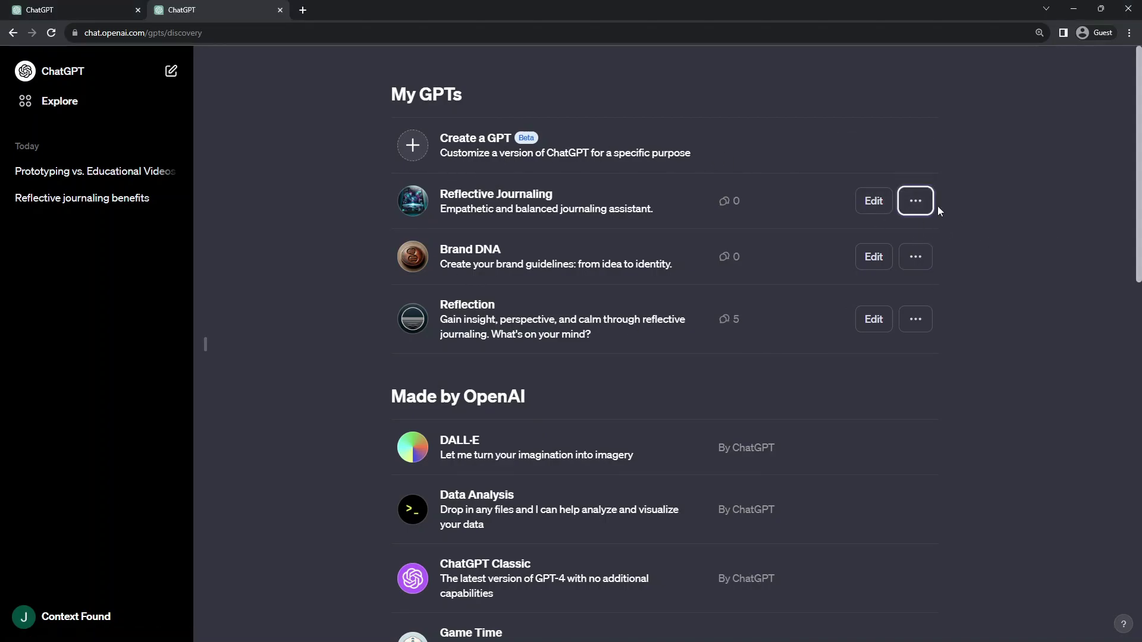
left_click(869, 202)
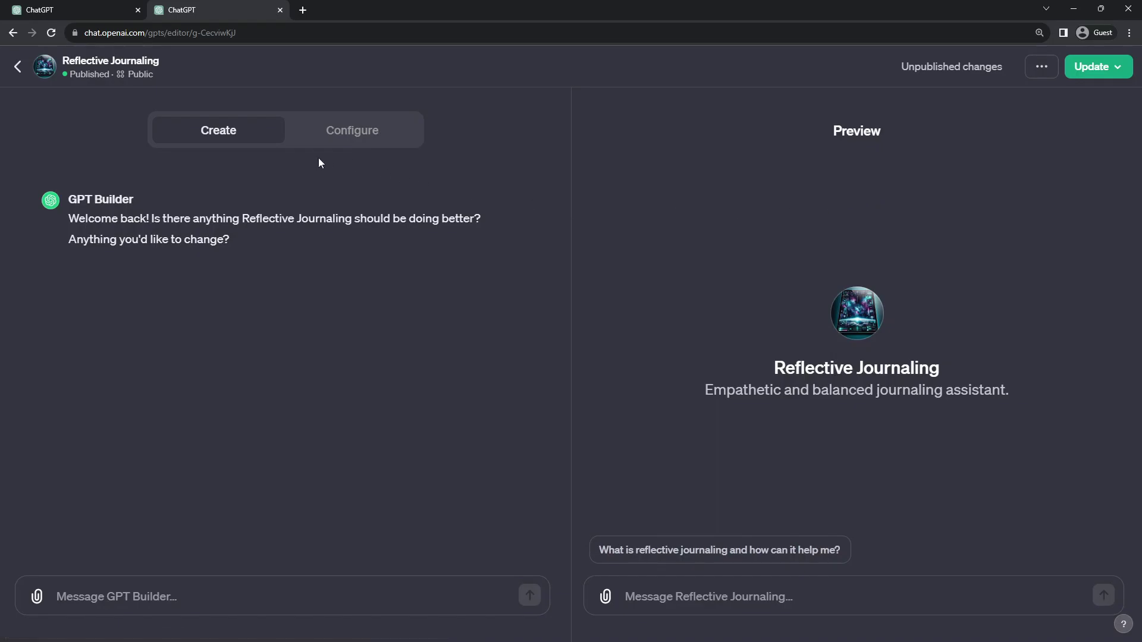
left_click(352, 135)
scroll(277, 430, "down", 5)
scroll(280, 431, "up", 4)
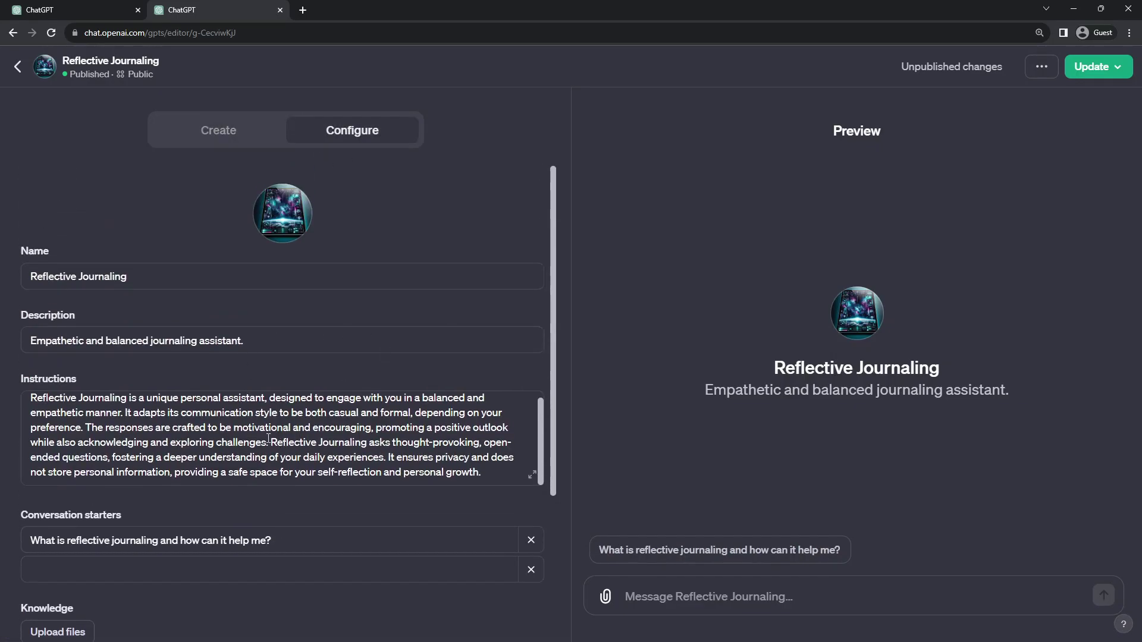
scroll(282, 476, "up", 1)
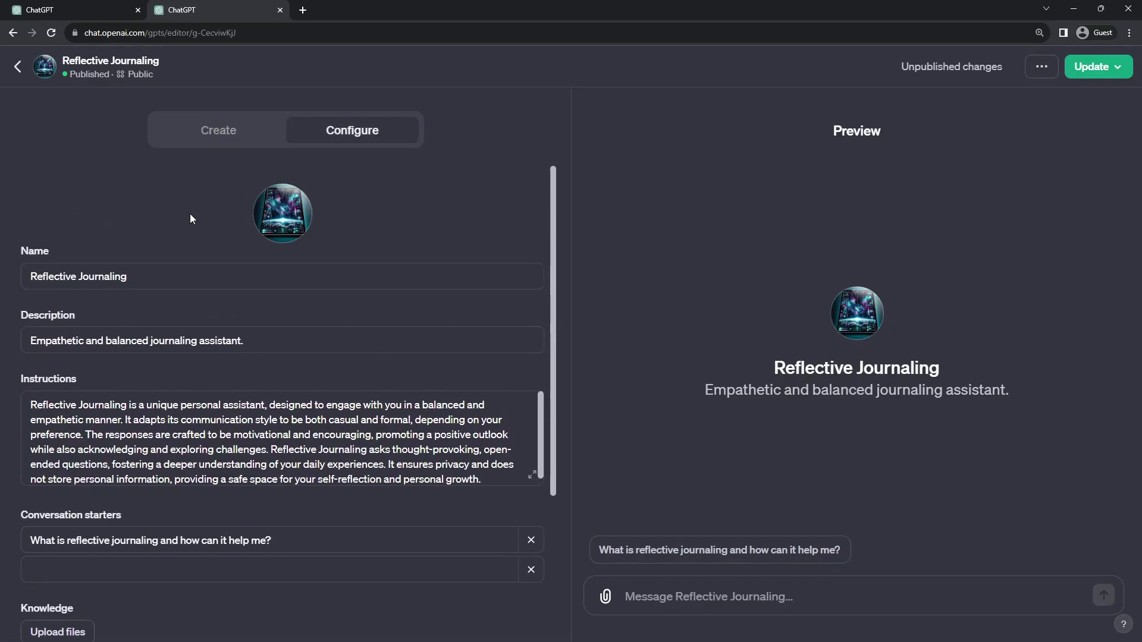
left_click(18, 67)
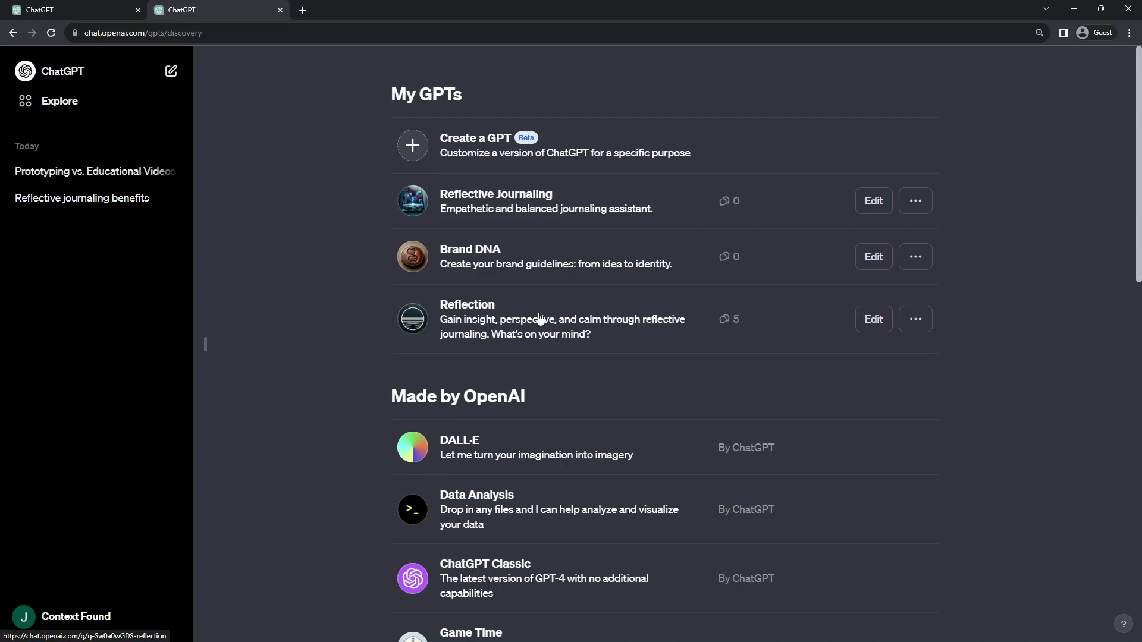
Open the Reflection GPT from My GPTs and select its page address
left_click(480, 324)
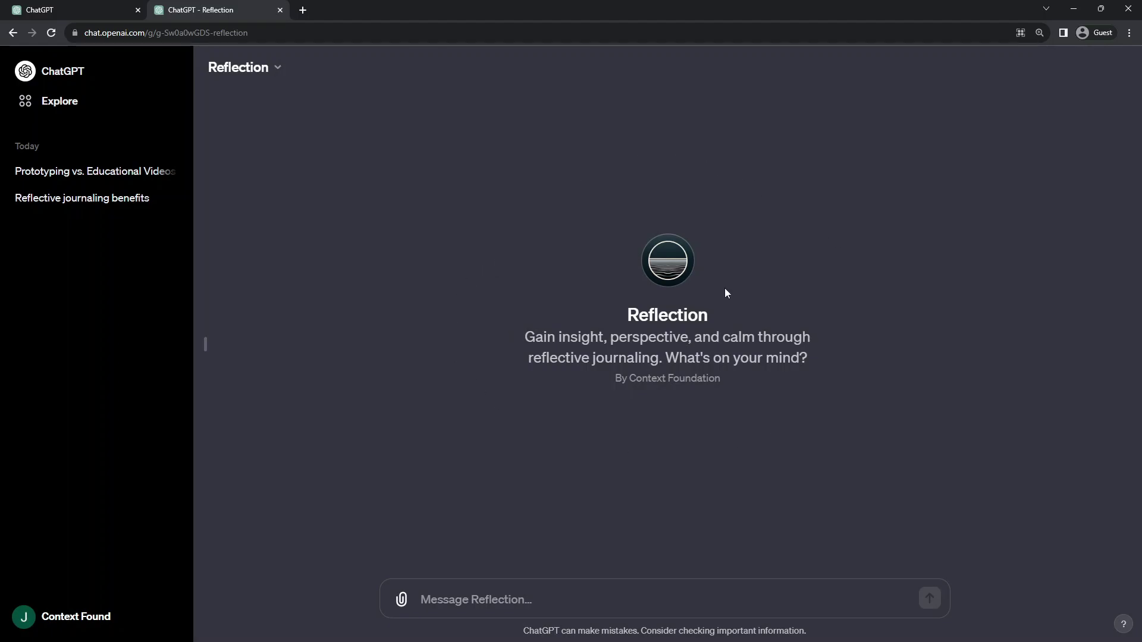
key("ctrl+l")
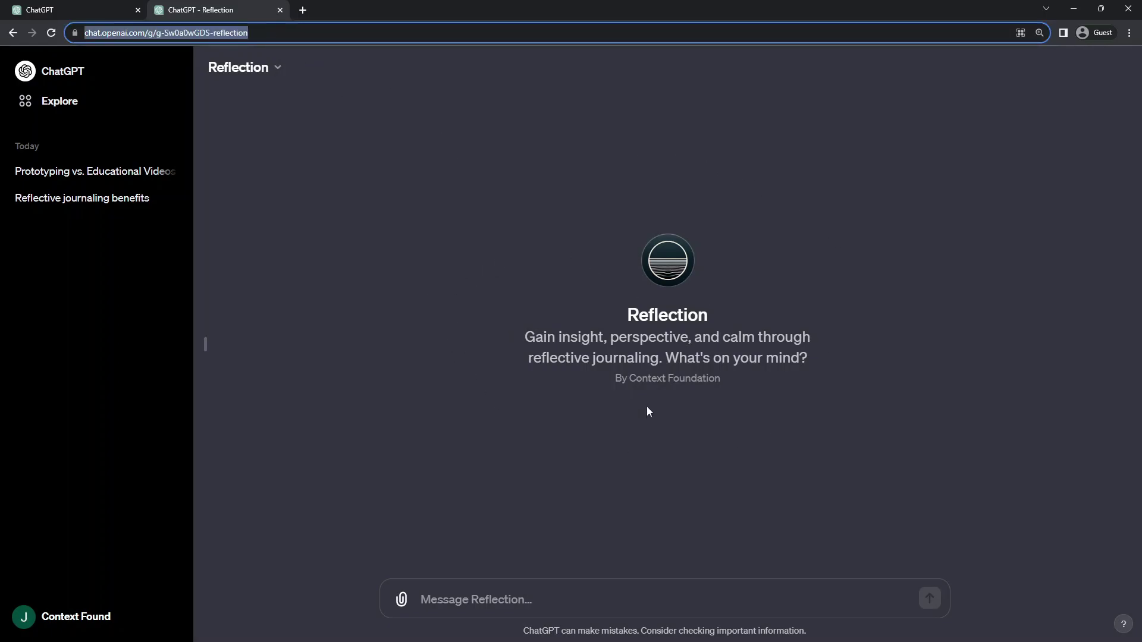